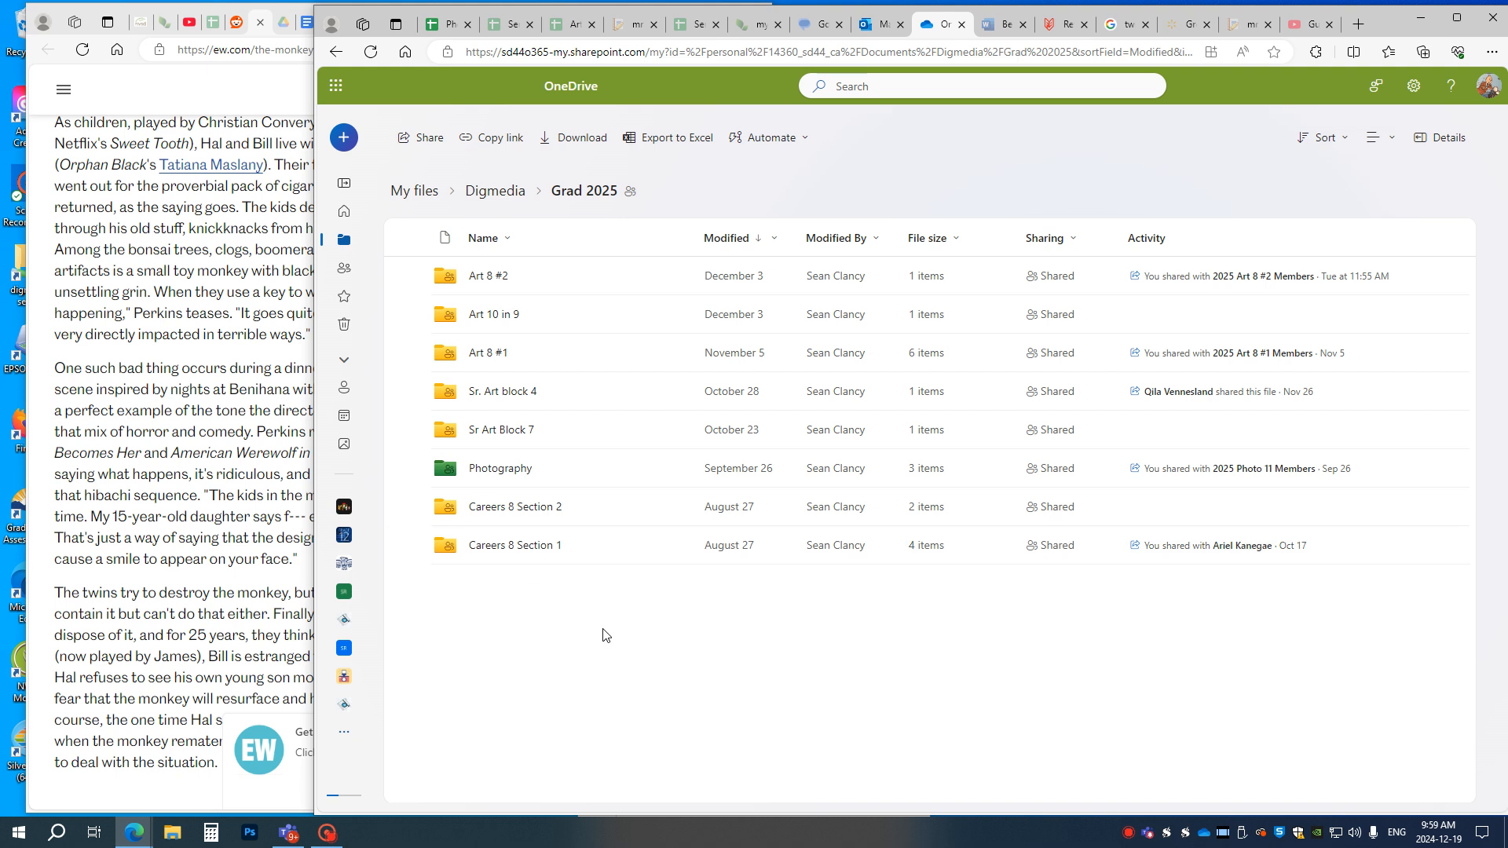
Step: Download the Raw folder from Photography > RAW and JPG, saving it as Raw.zip in Downloads
click(497, 469)
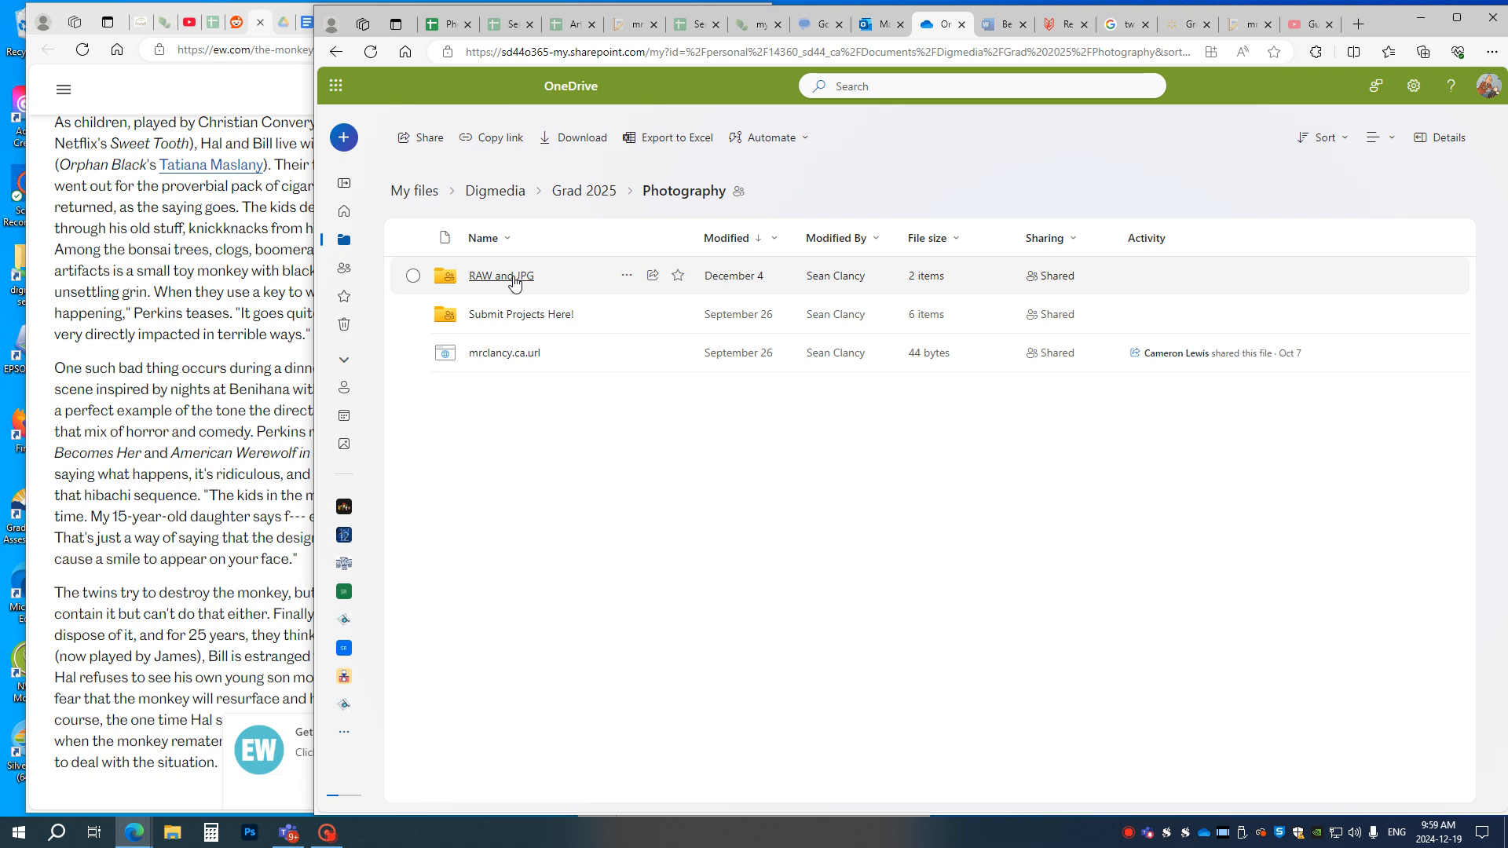
click(473, 278)
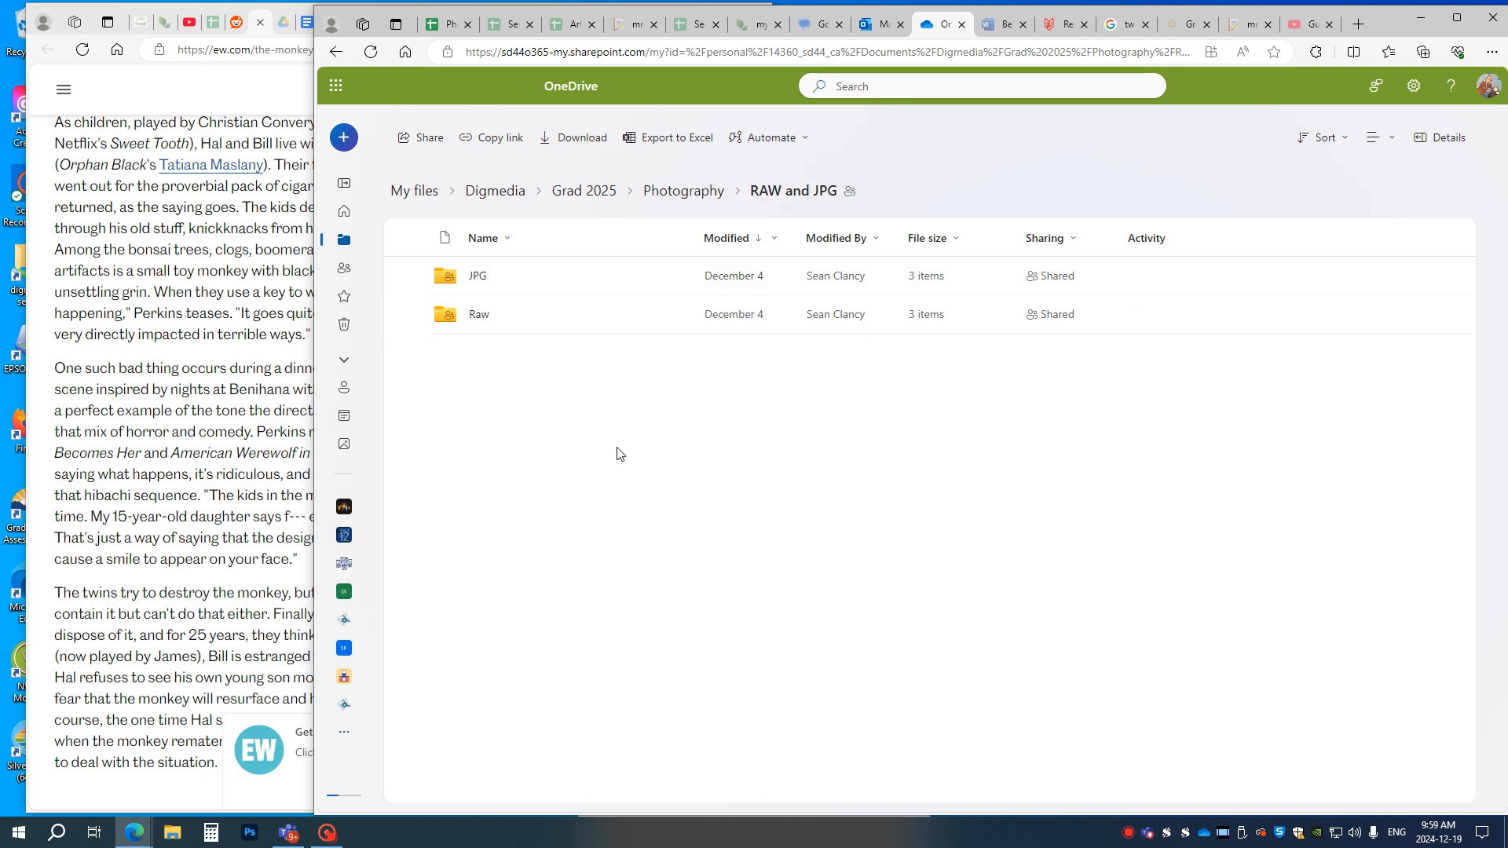
click(413, 315)
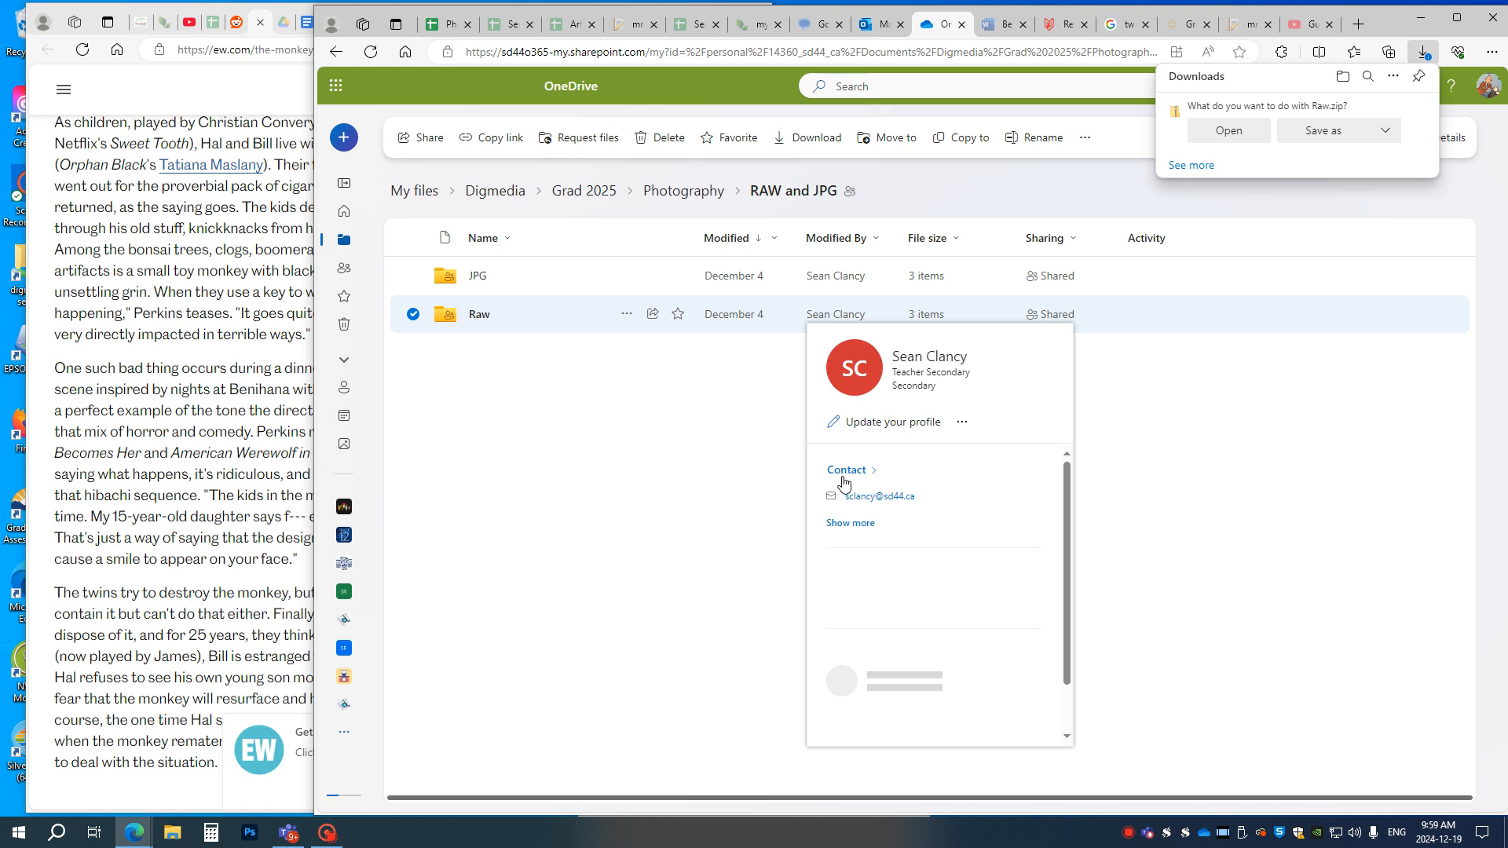
click(1310, 133)
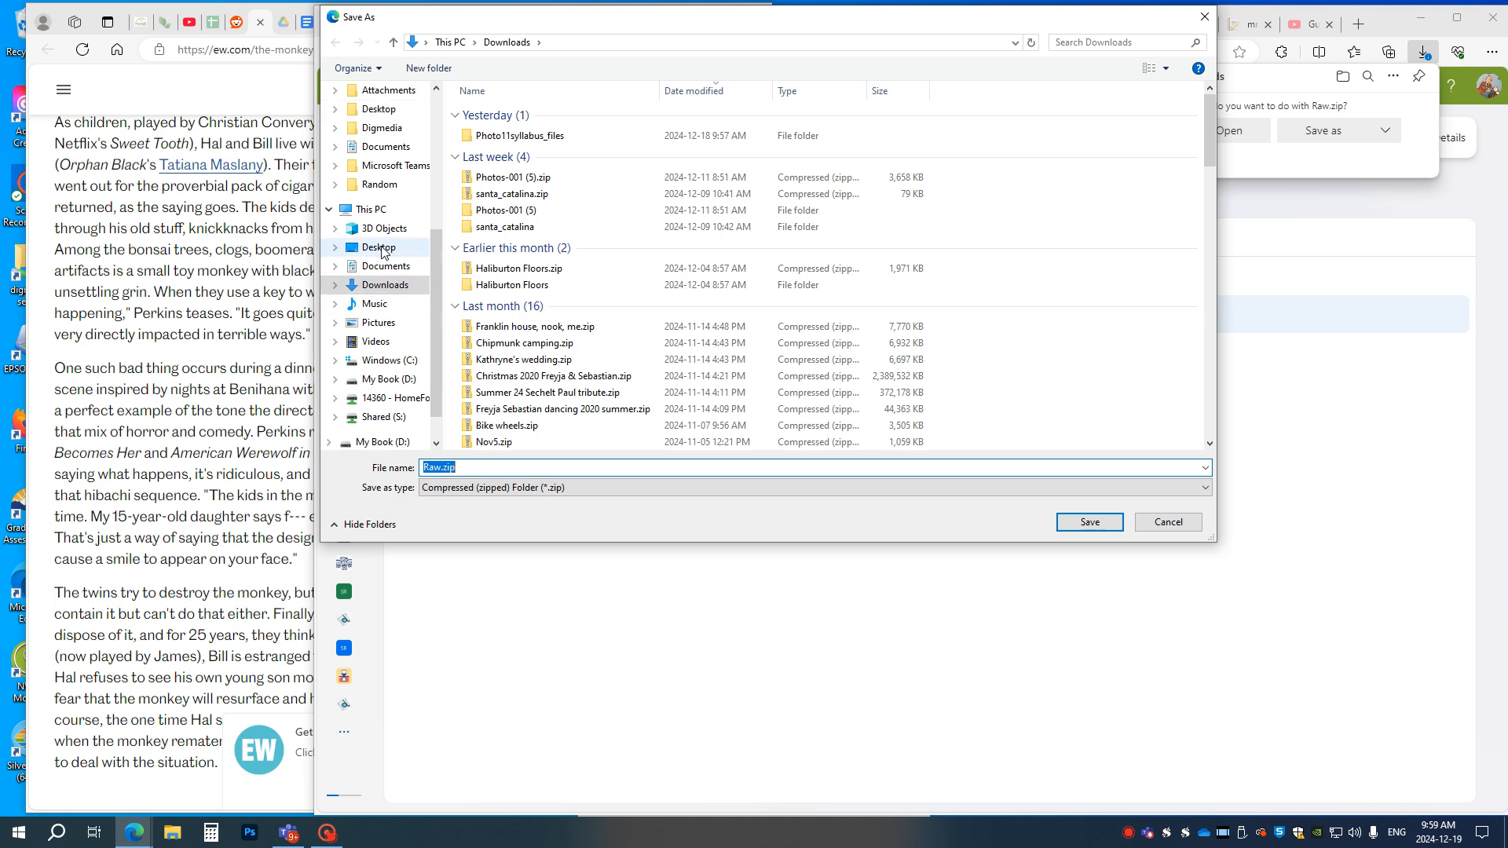
click(383, 283)
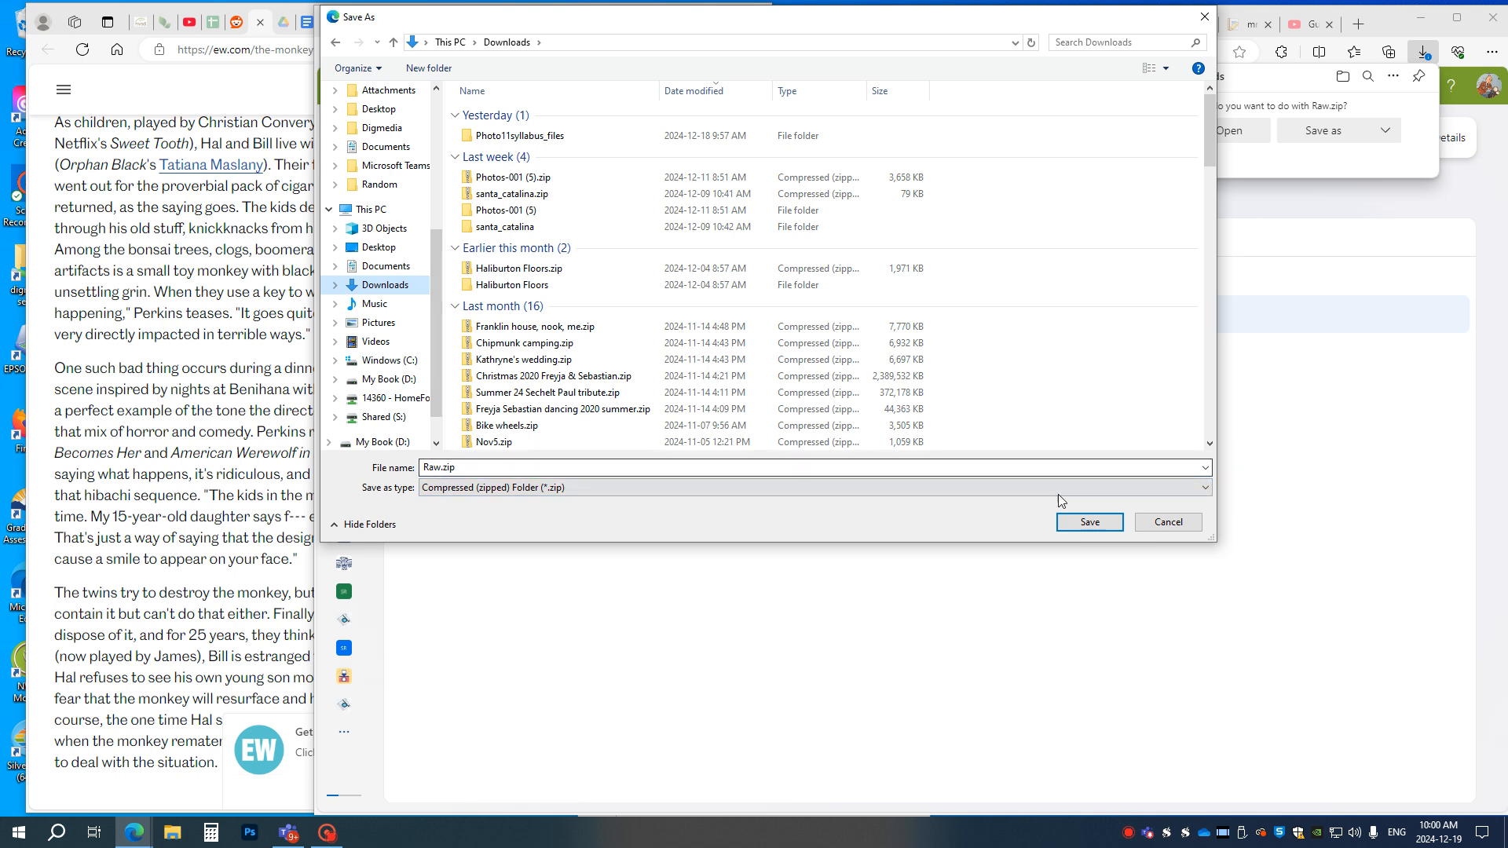
click(1088, 521)
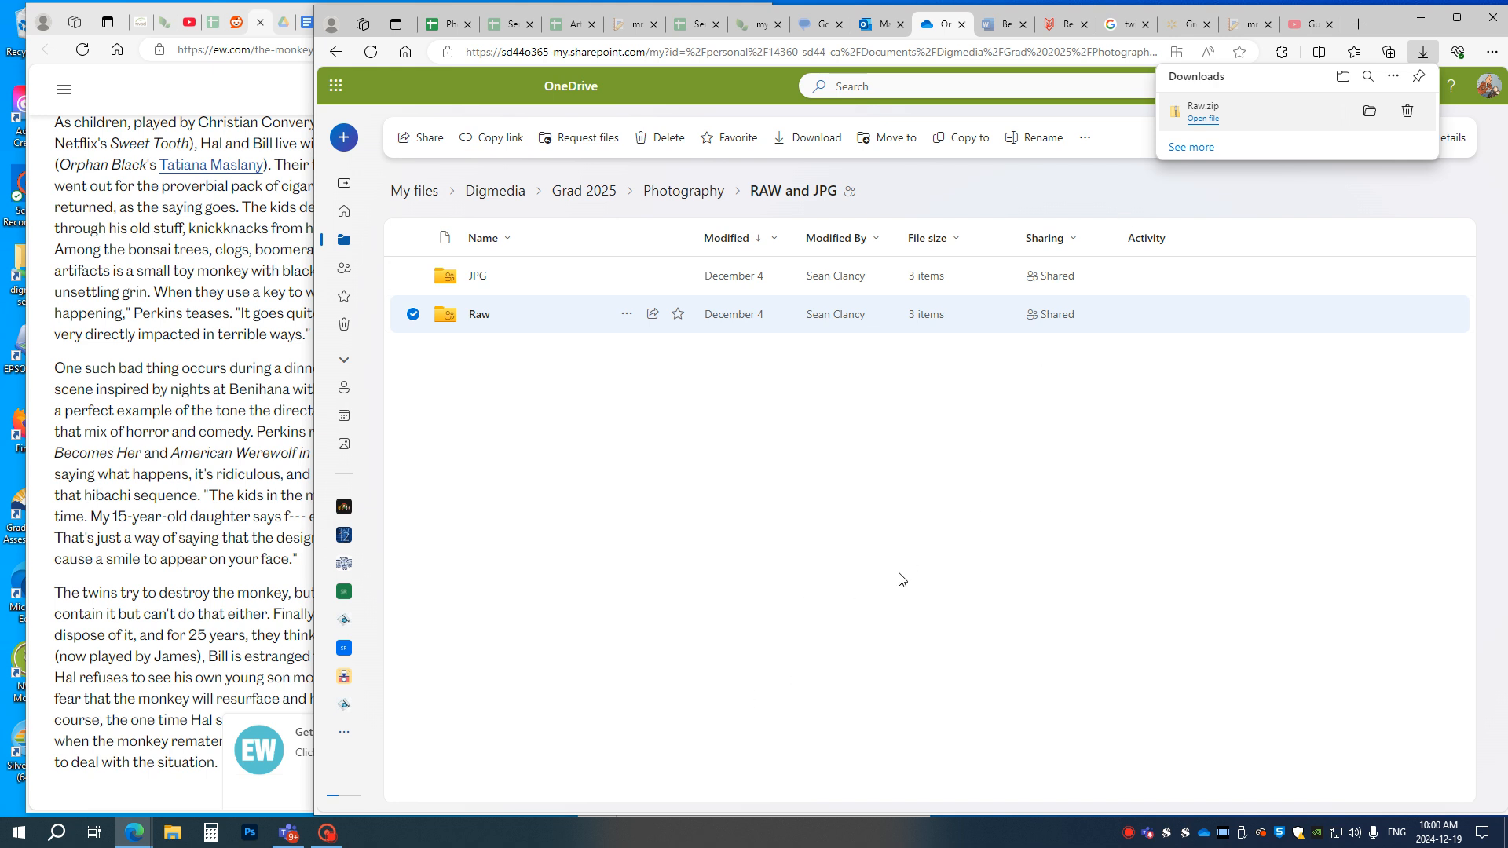
Step: Extract Raw.zip to a Raw folder in Downloads and open the inner Raw folder containing the NEF photos
click(1203, 119)
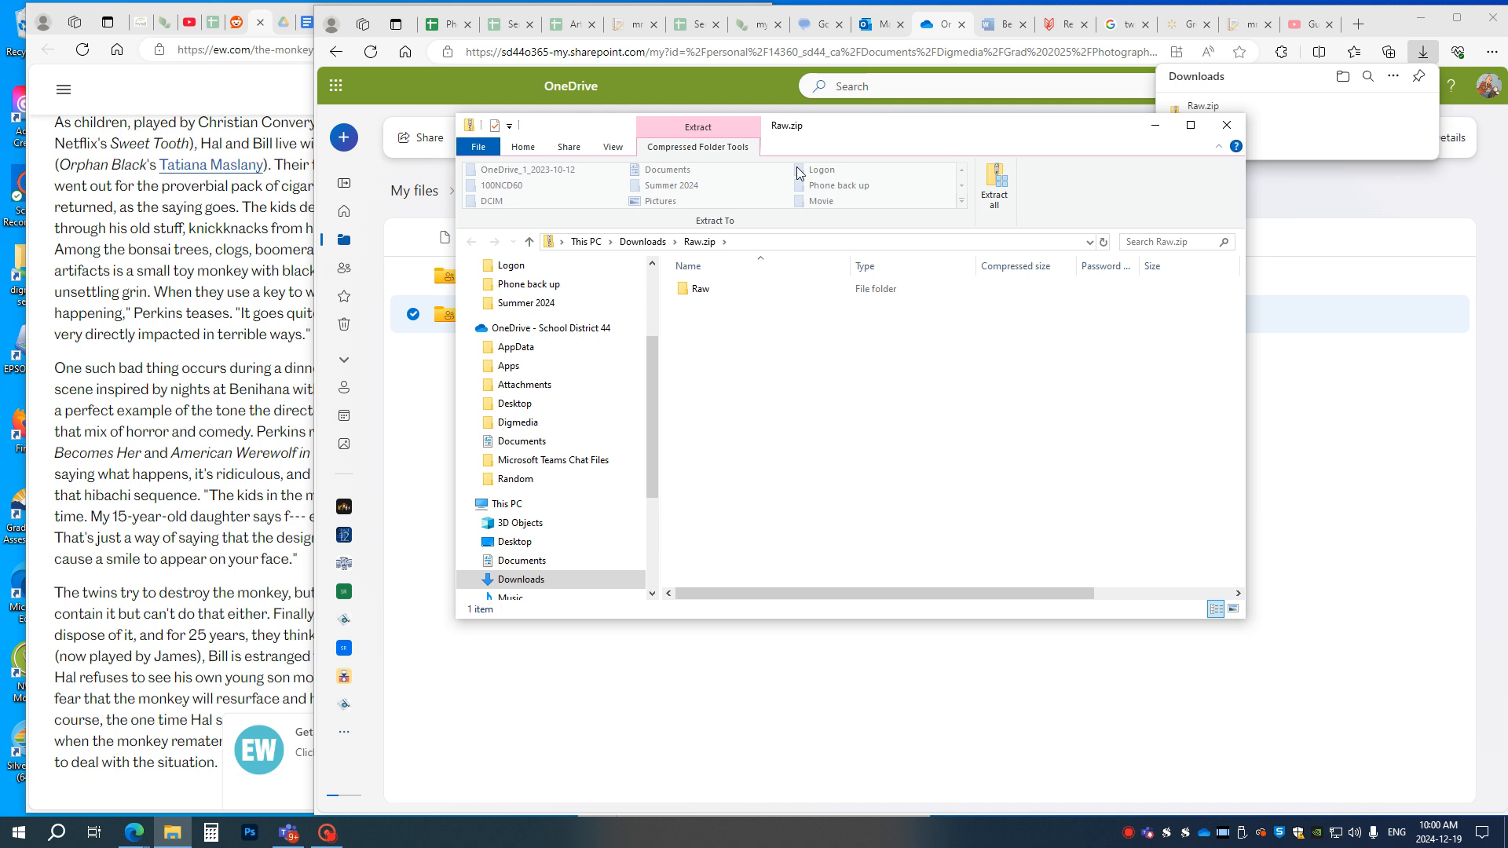
click(699, 289)
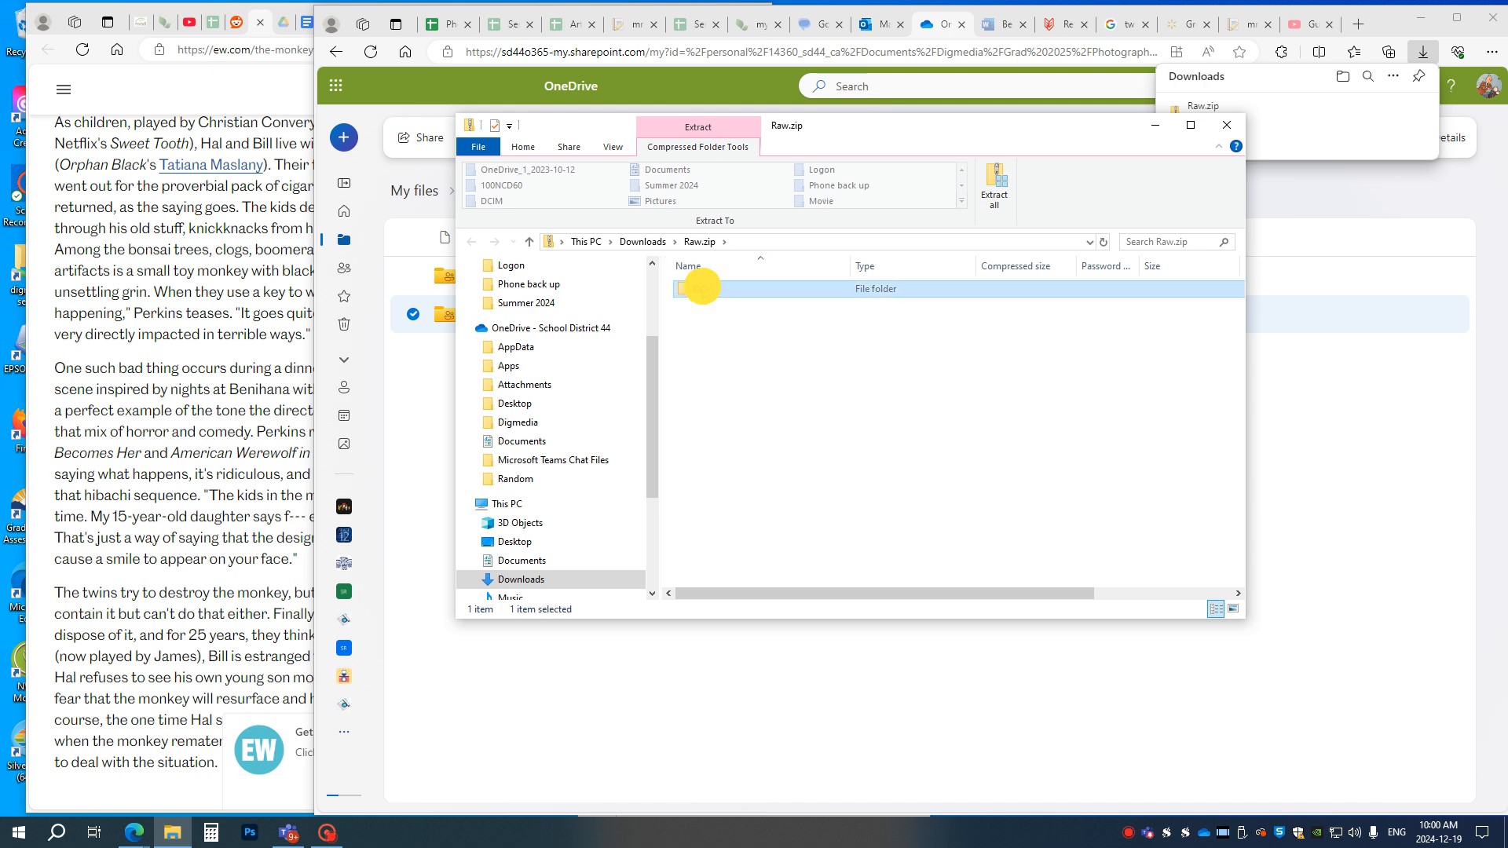
click(994, 185)
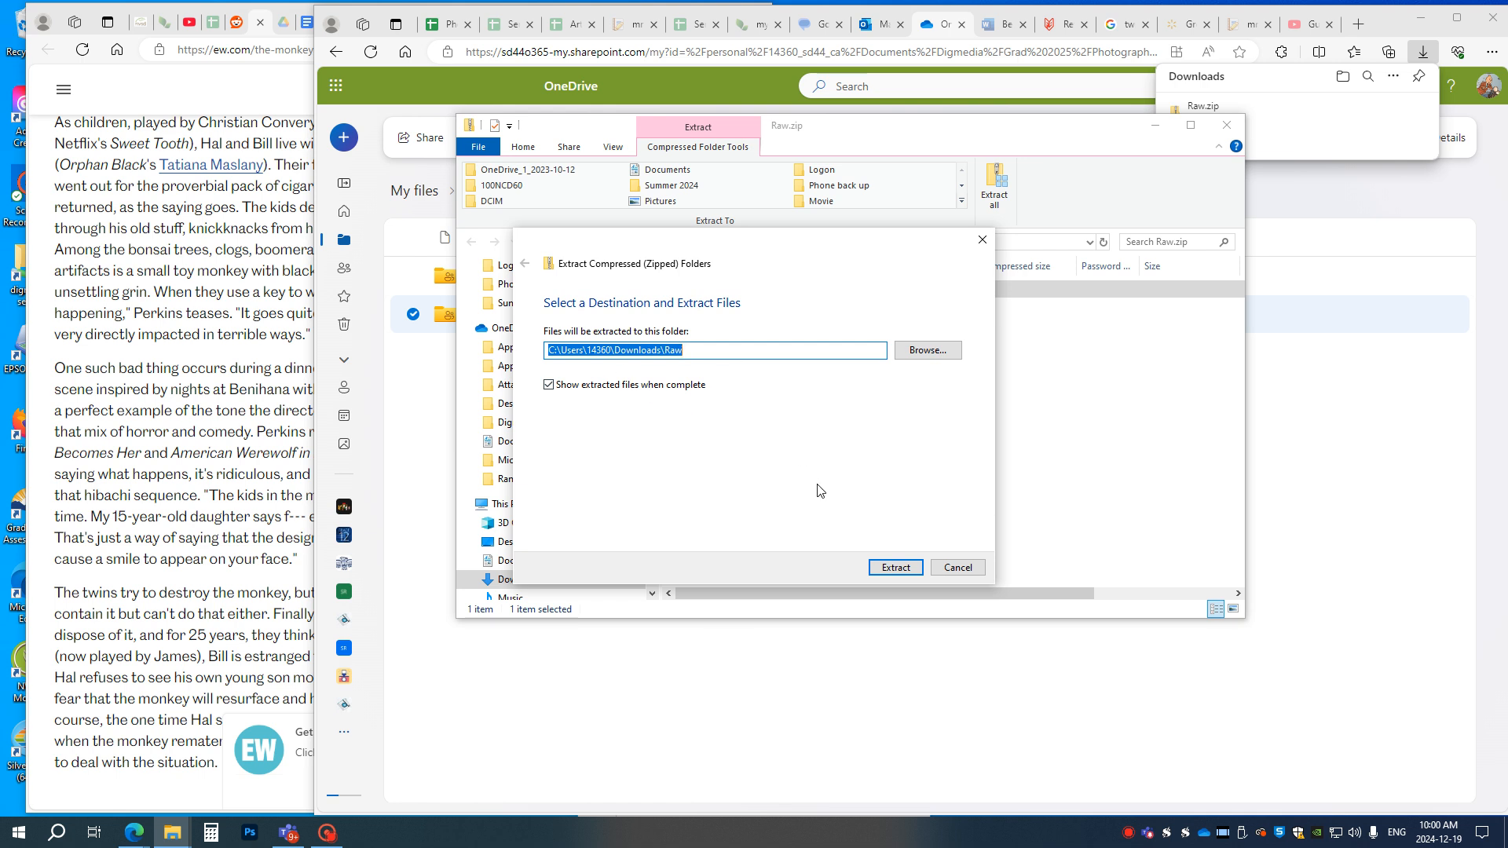
click(887, 567)
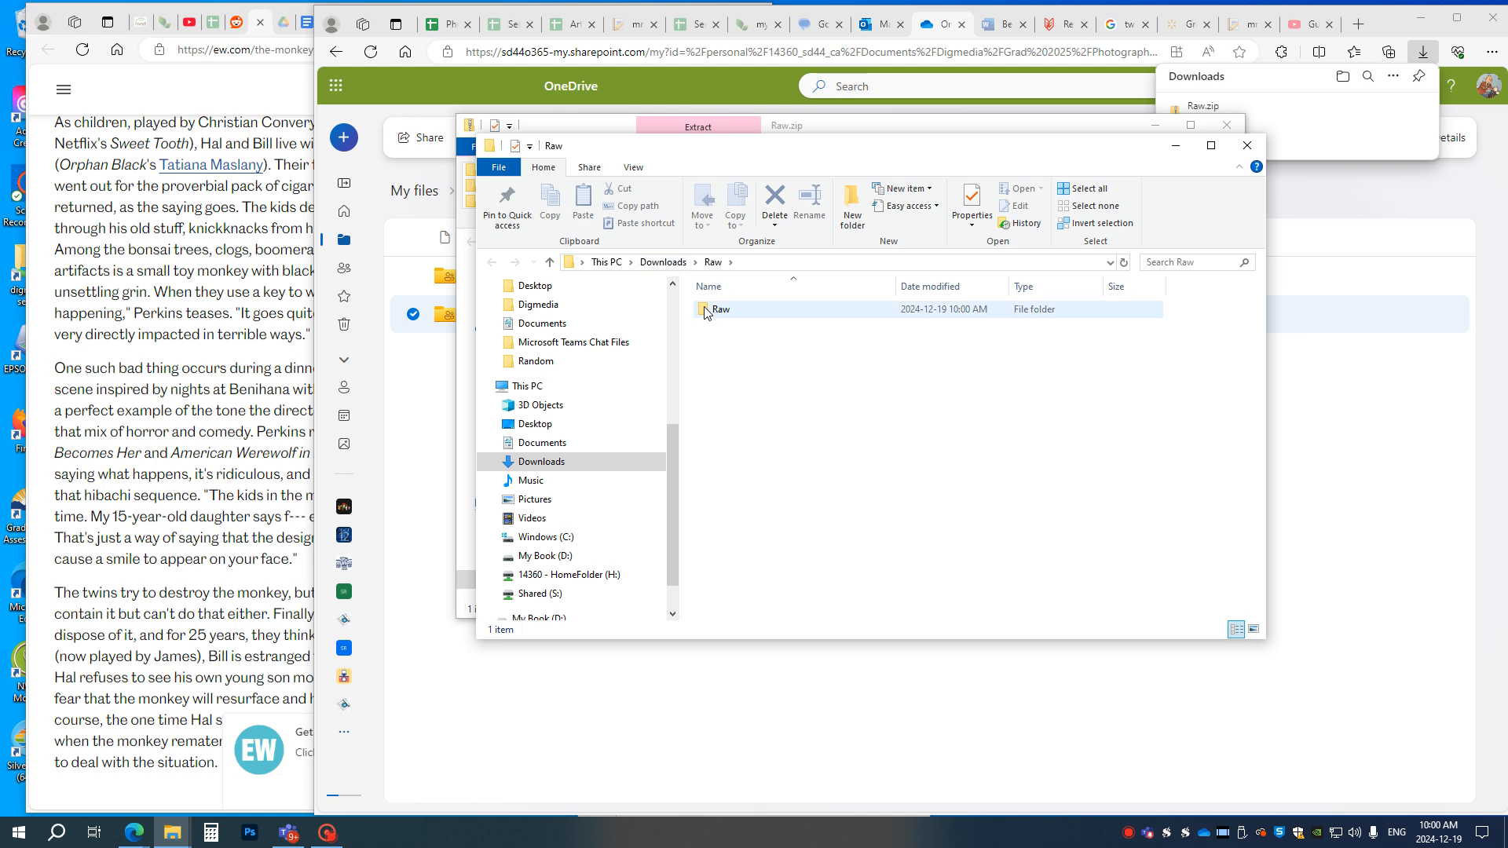
drag(780, 153, 511, 259)
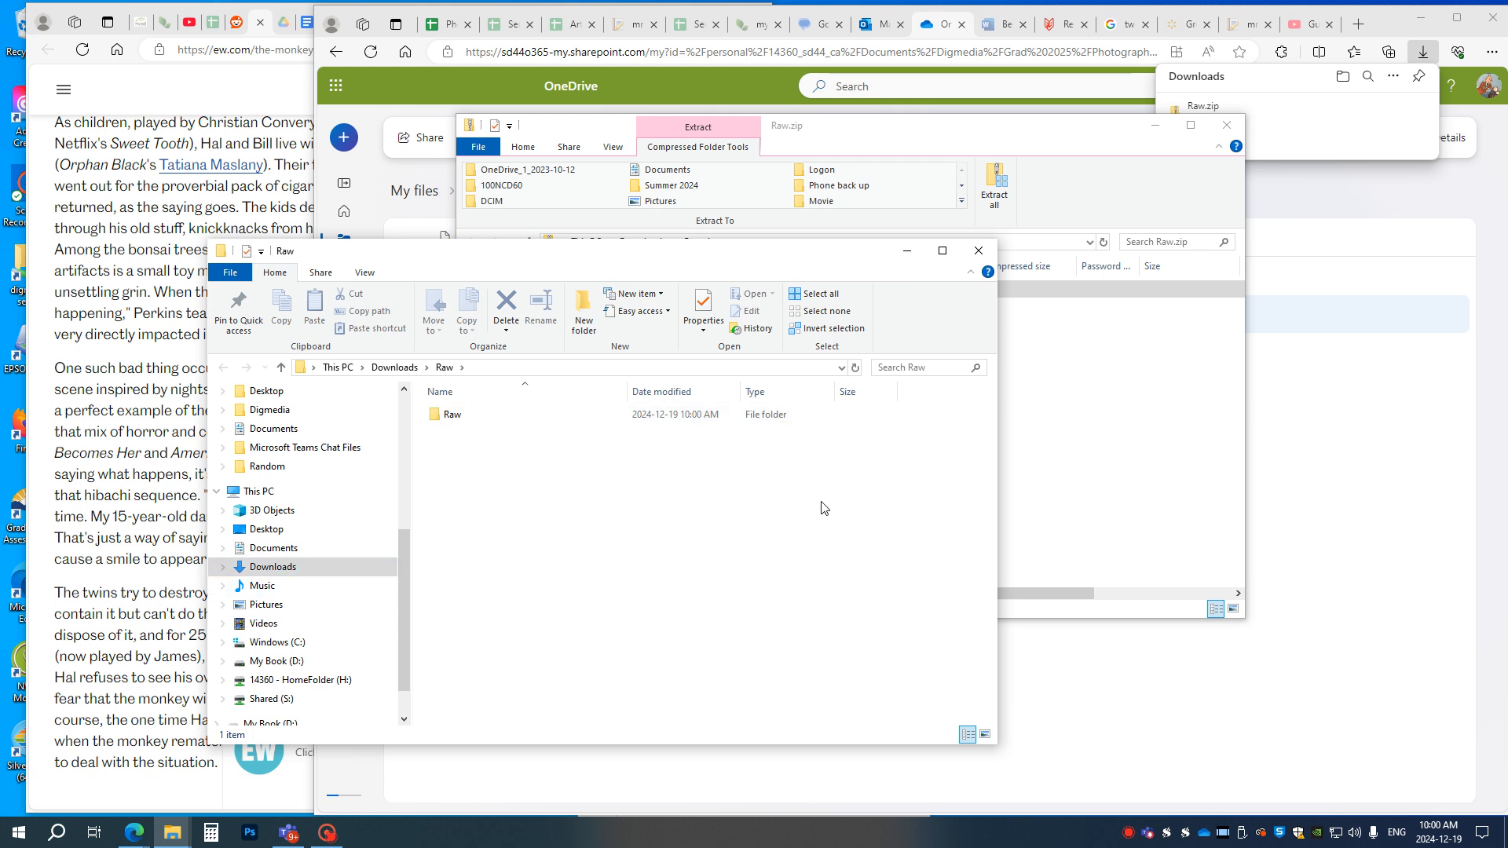
double_click(452, 416)
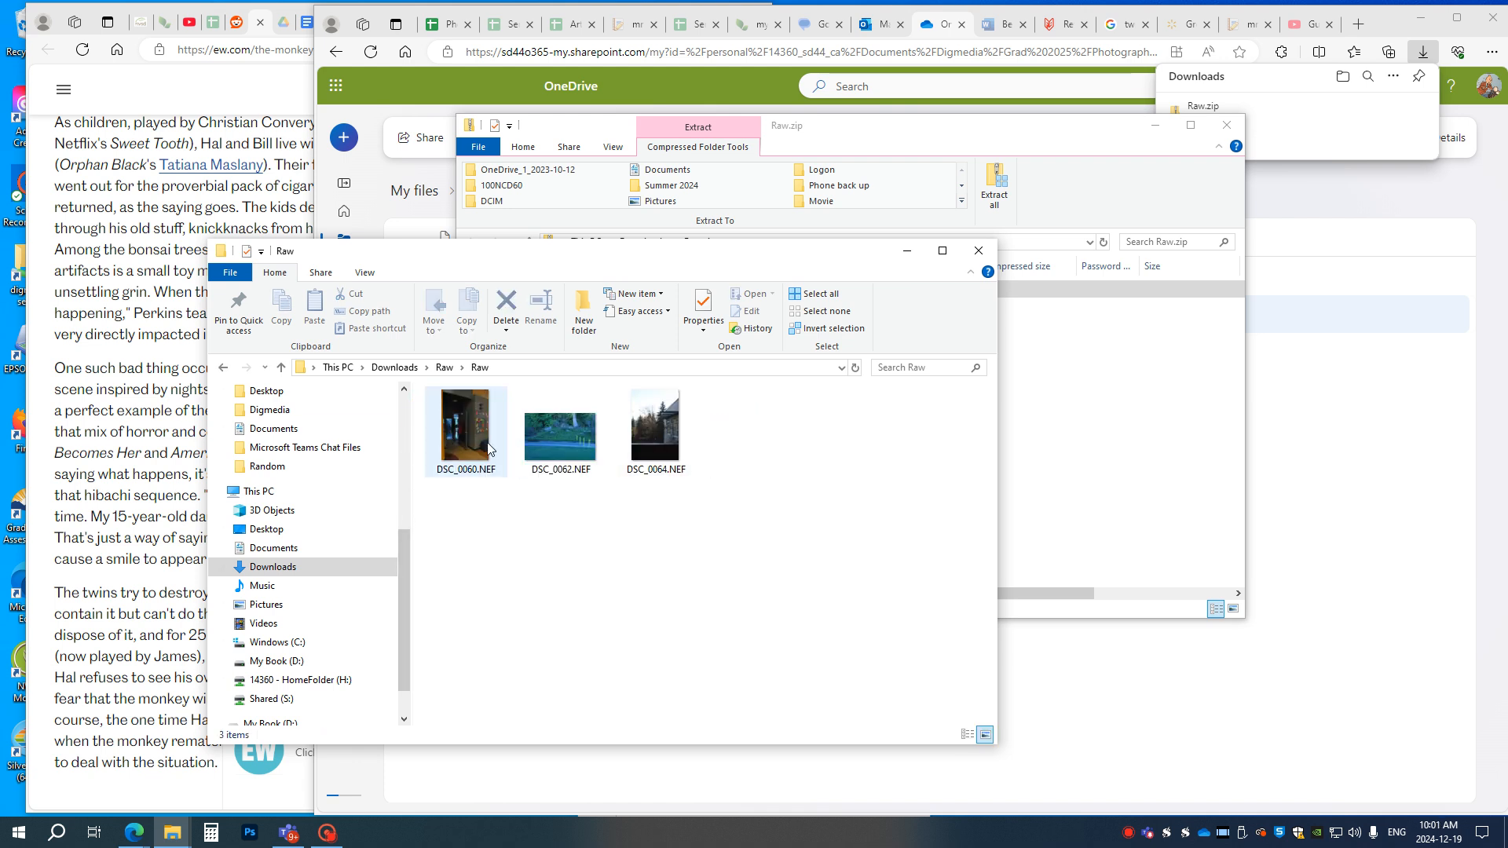
mouse_move(457, 443)
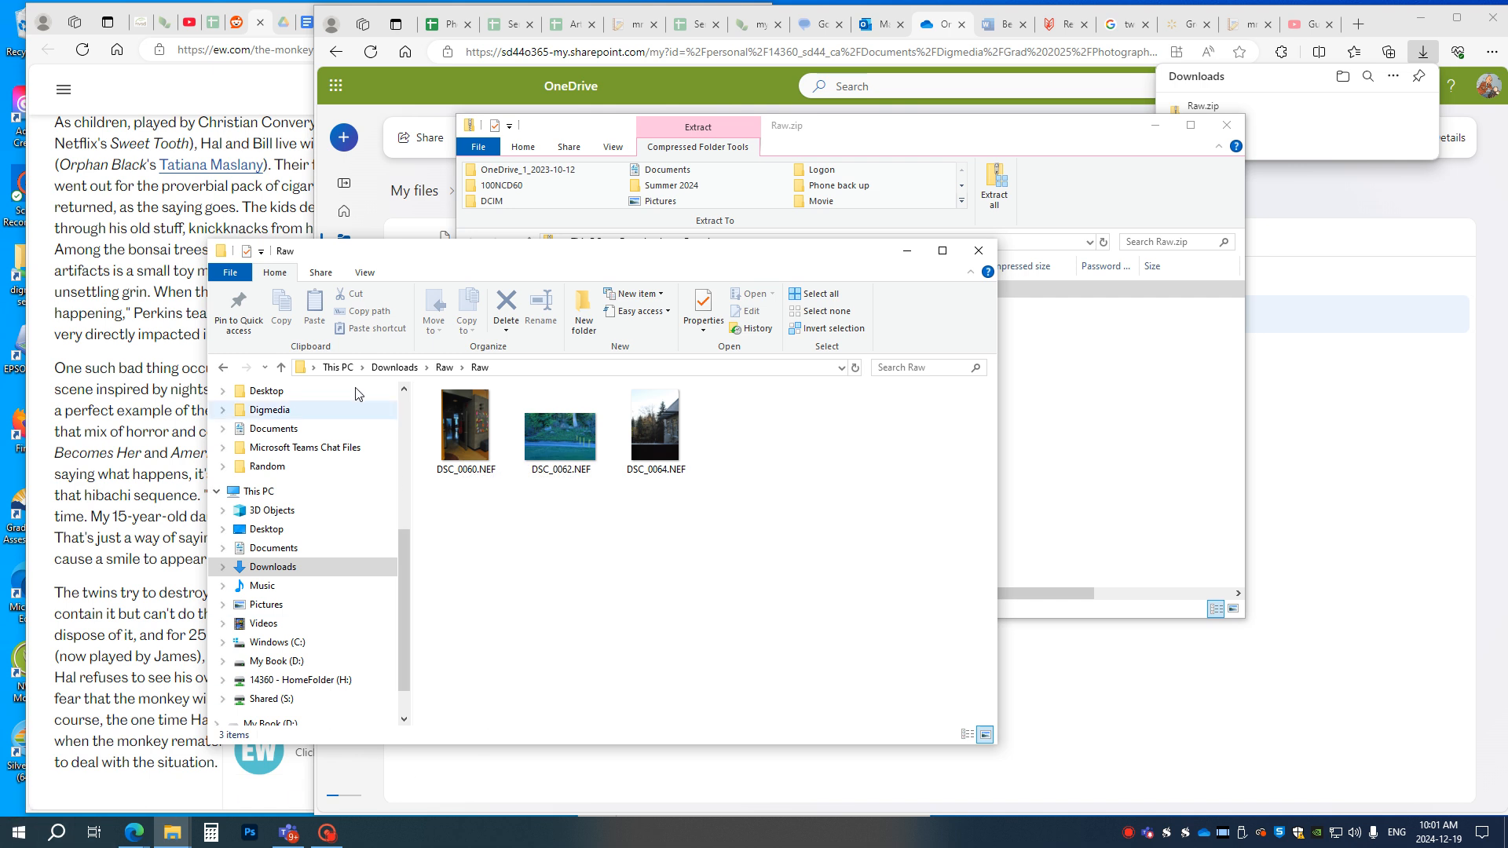
Step: Clear the desktop by minimizing the browser and Teams windows and closing Raw.zip, keeping the Raw photo folder beside the desktop icons
click(252, 84)
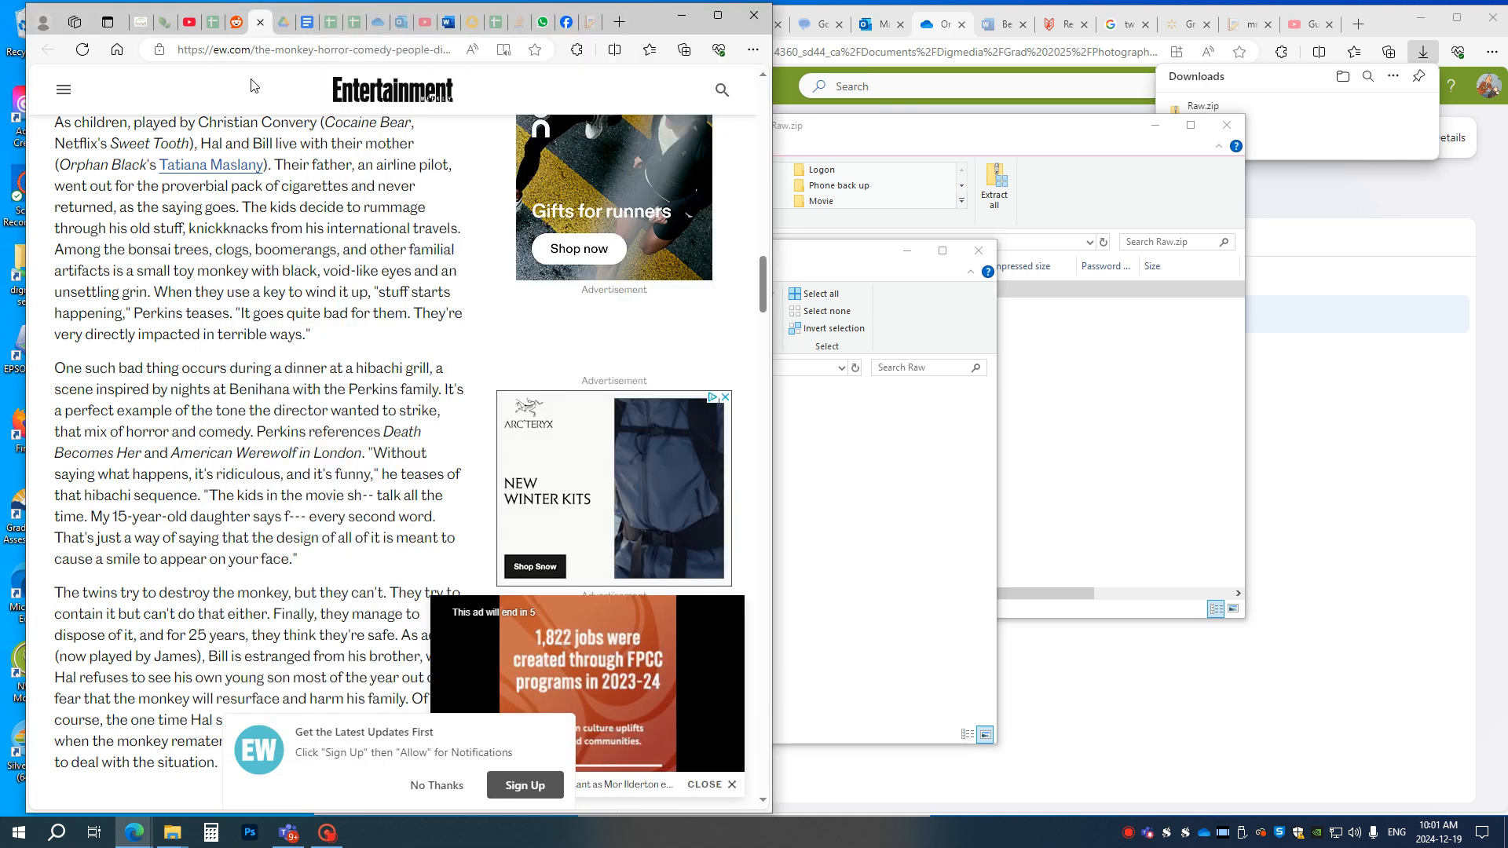
click(682, 15)
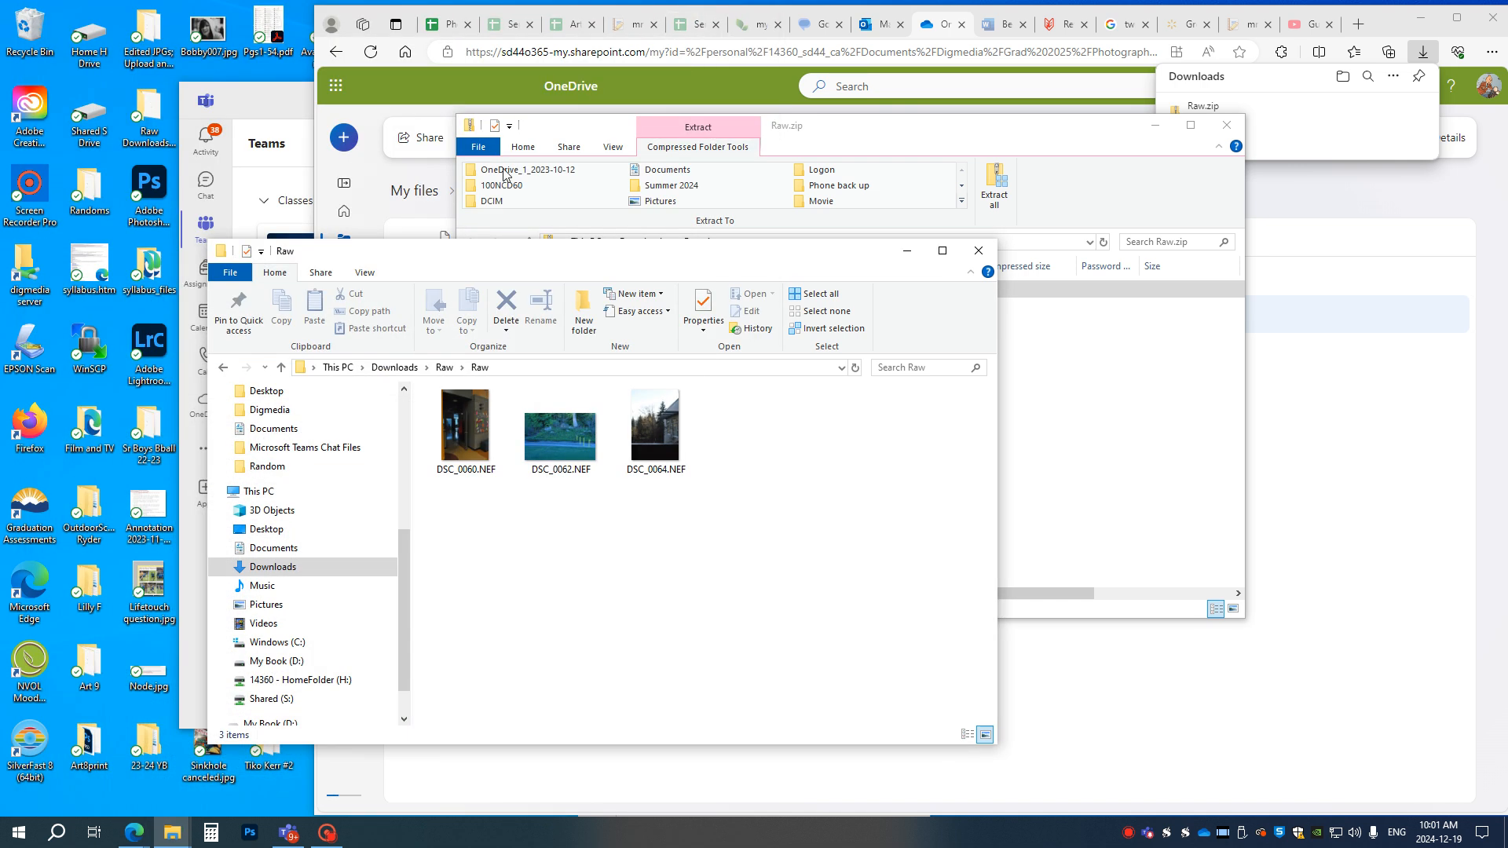
click(276, 110)
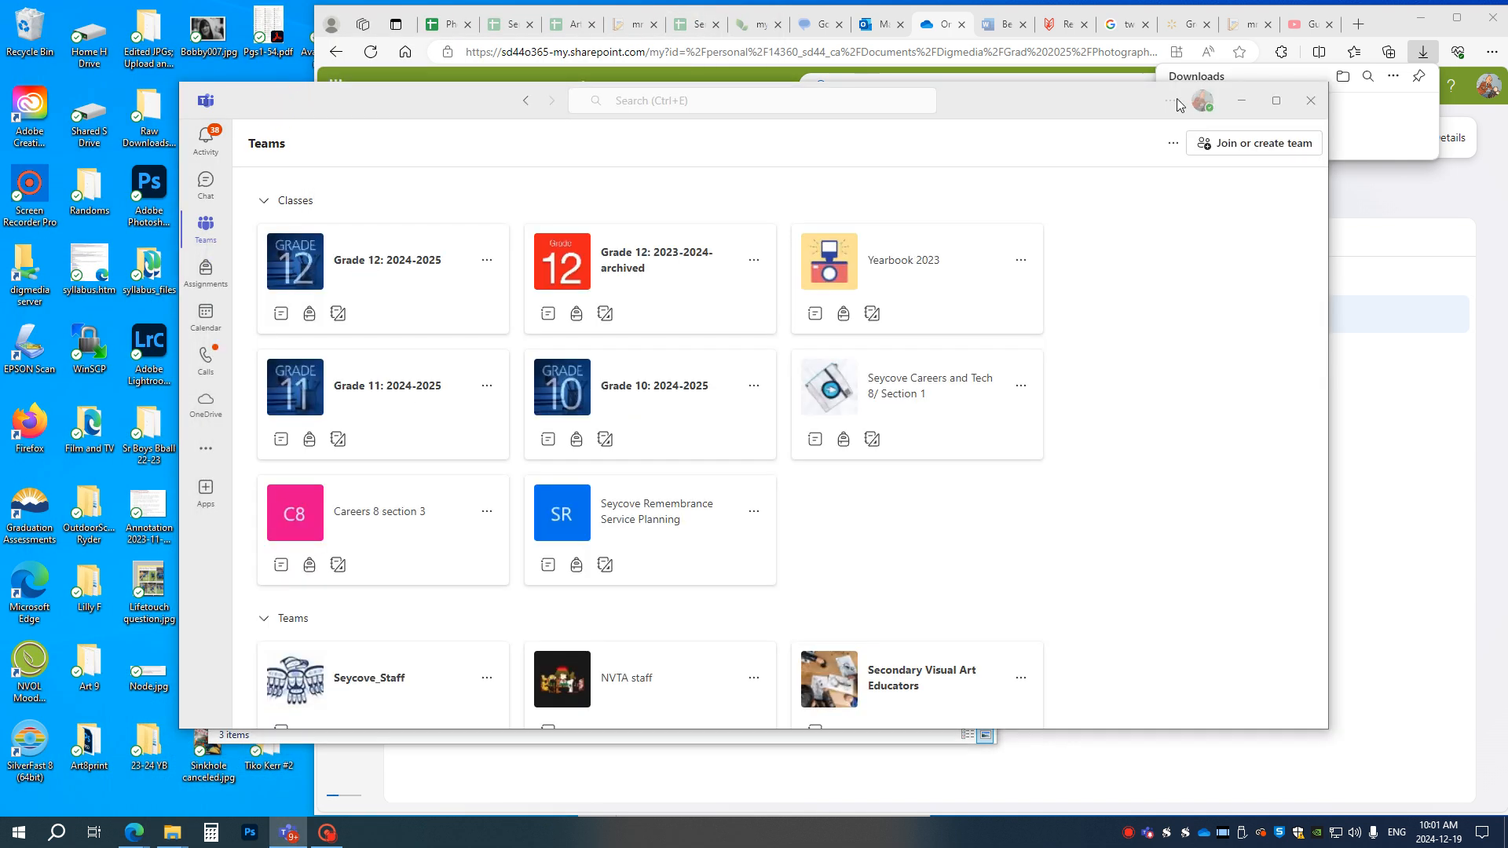
click(1242, 101)
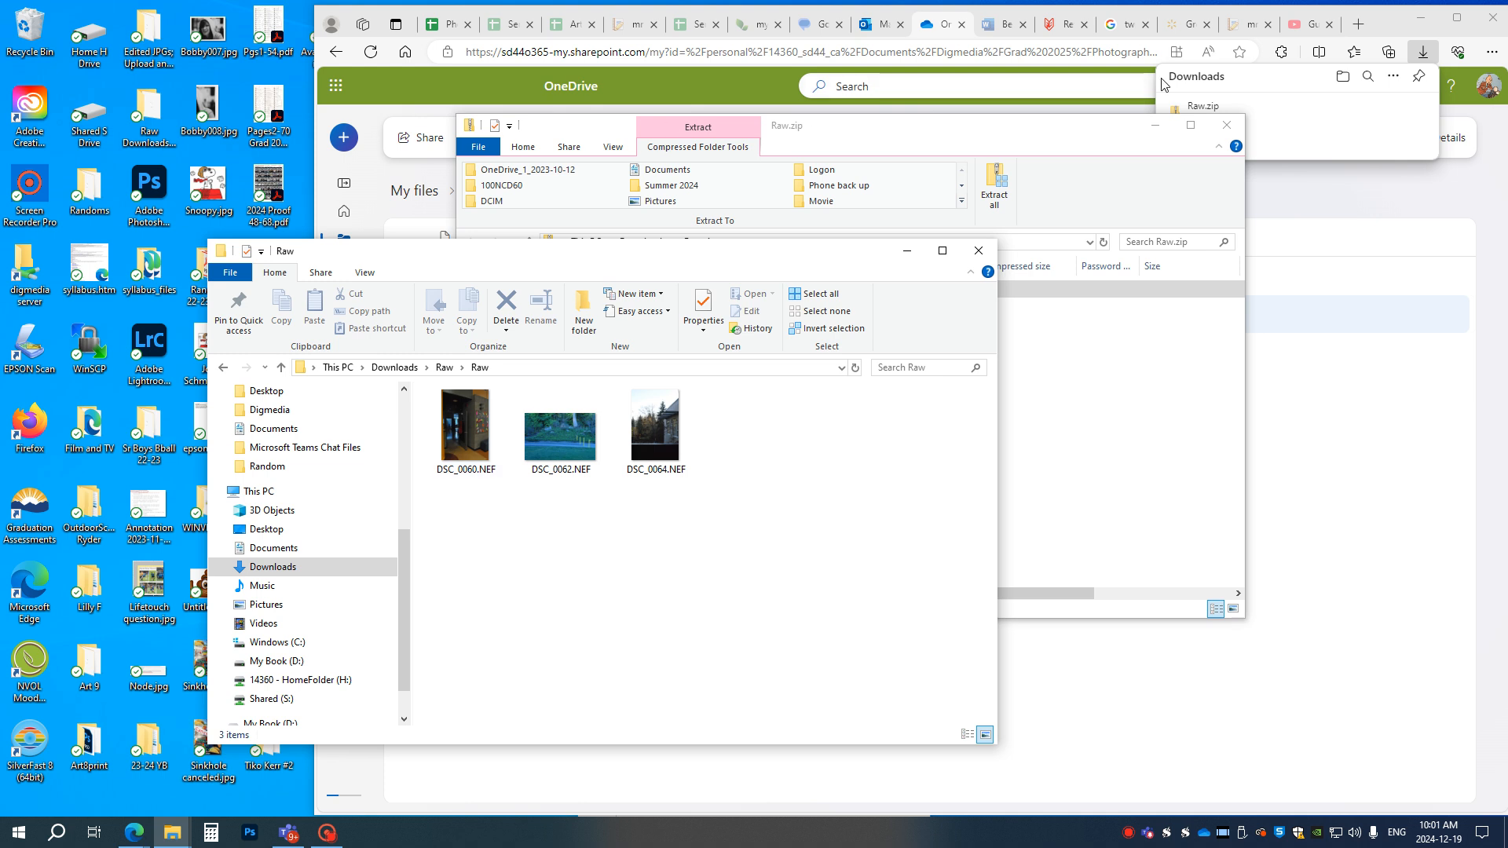
click(1420, 18)
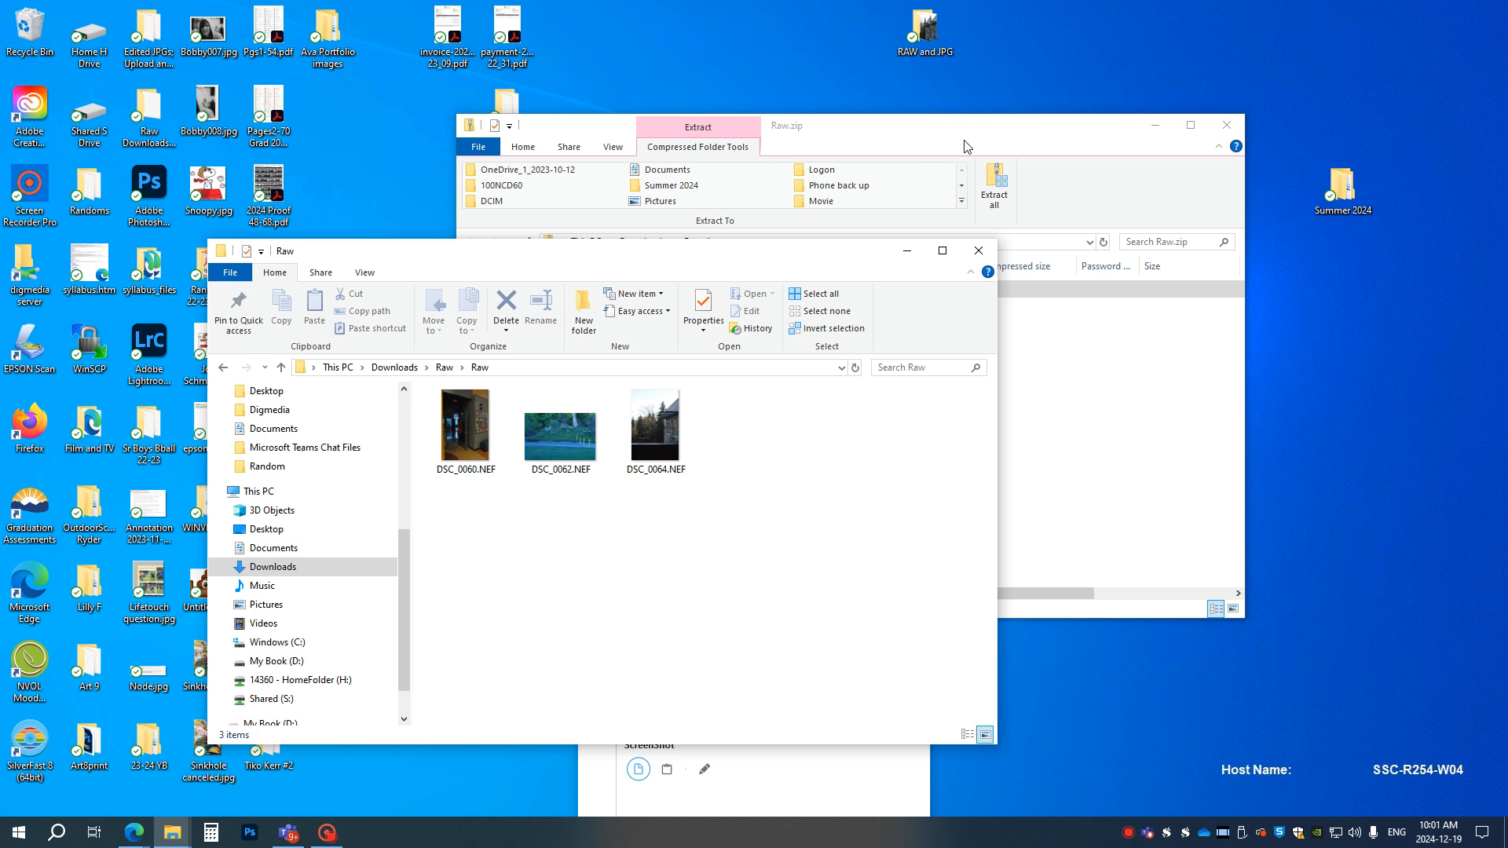
click(1226, 124)
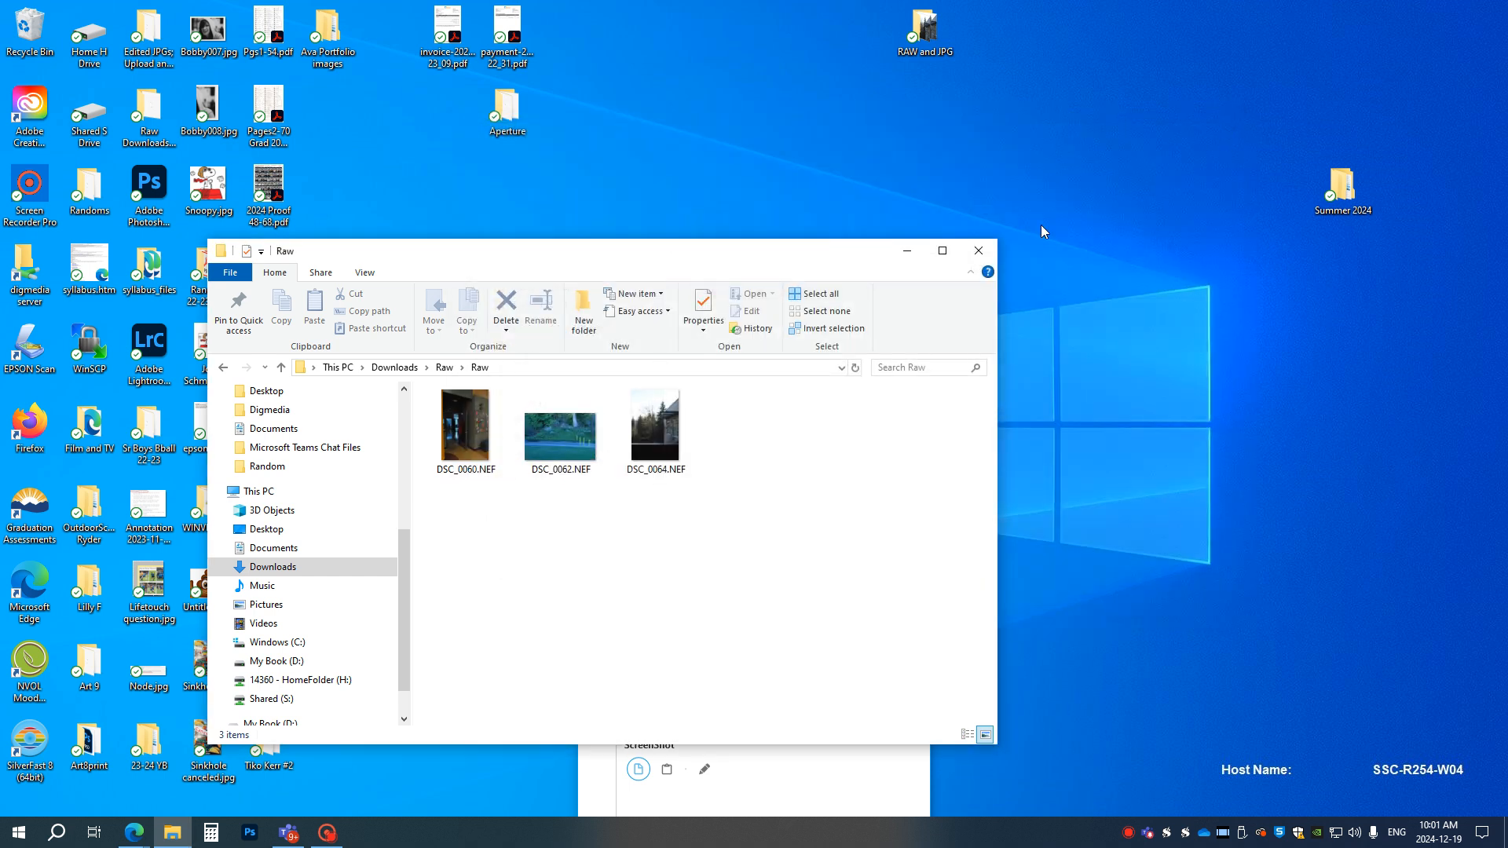
drag(549, 251, 949, 112)
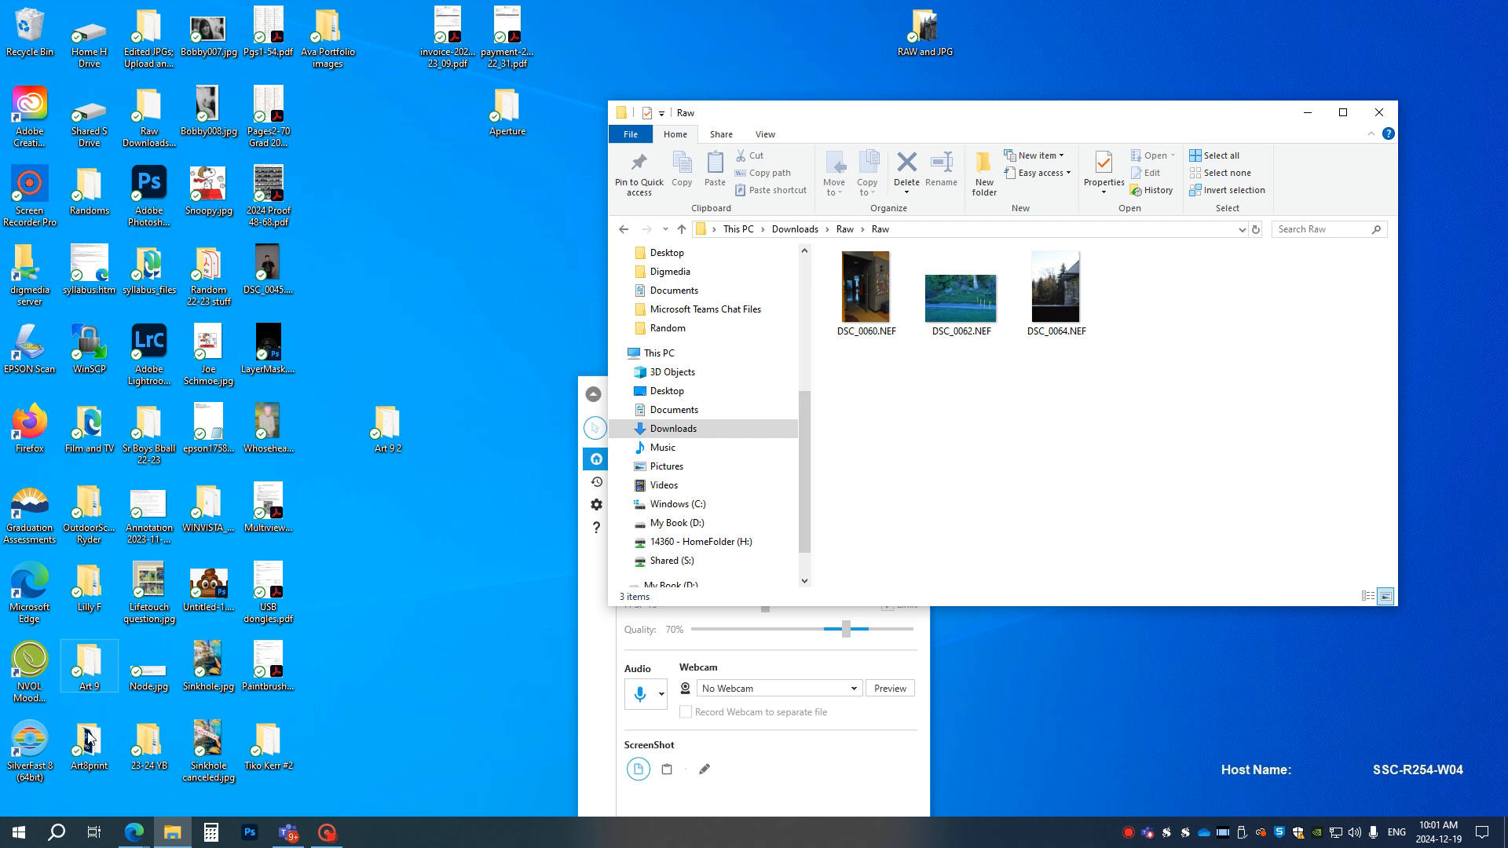
click(14, 841)
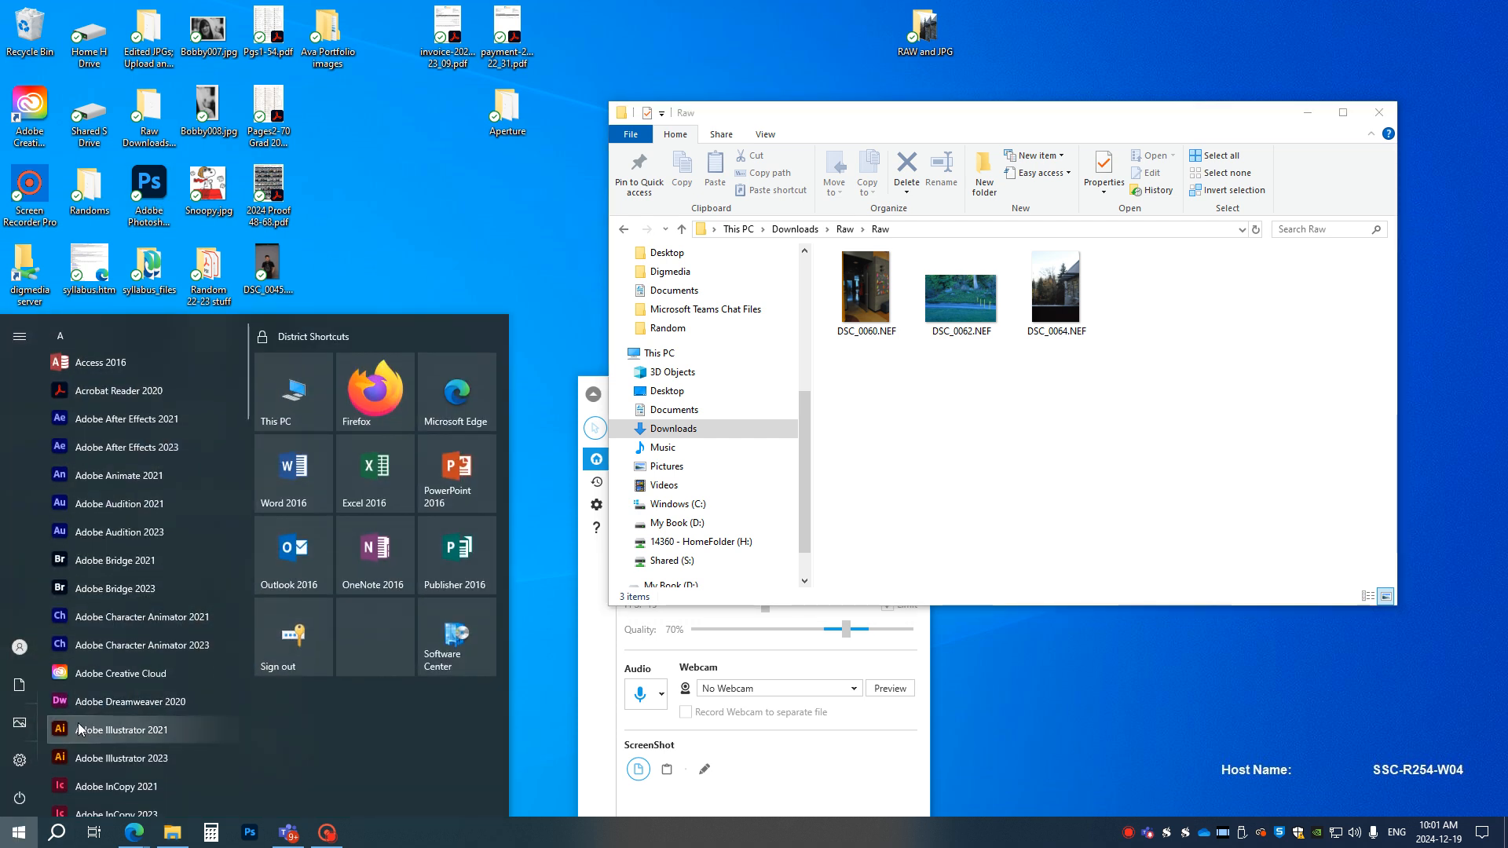
scroll(102, 730, down, 5)
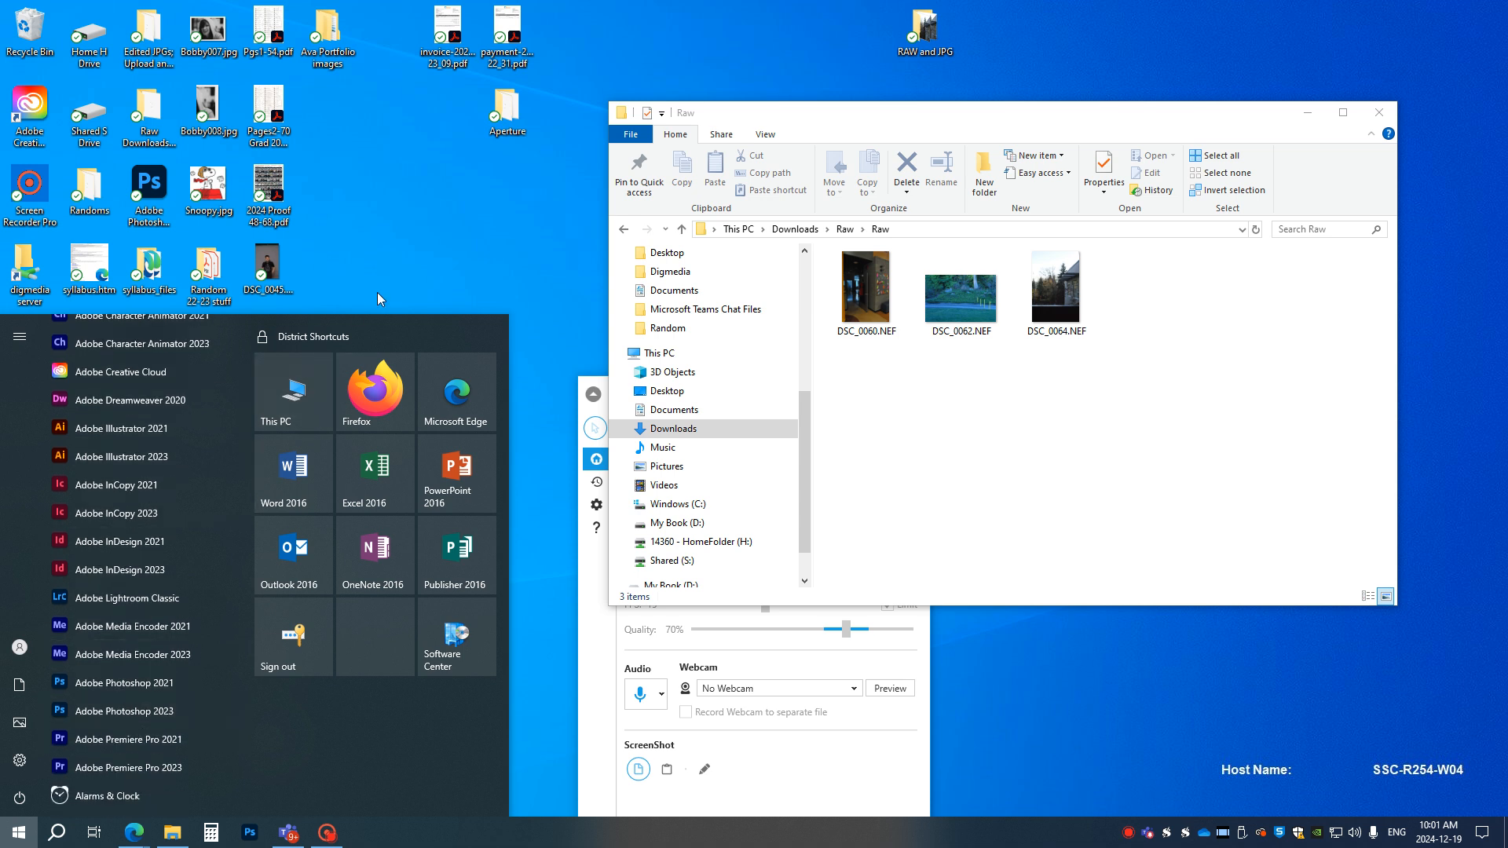
click(438, 191)
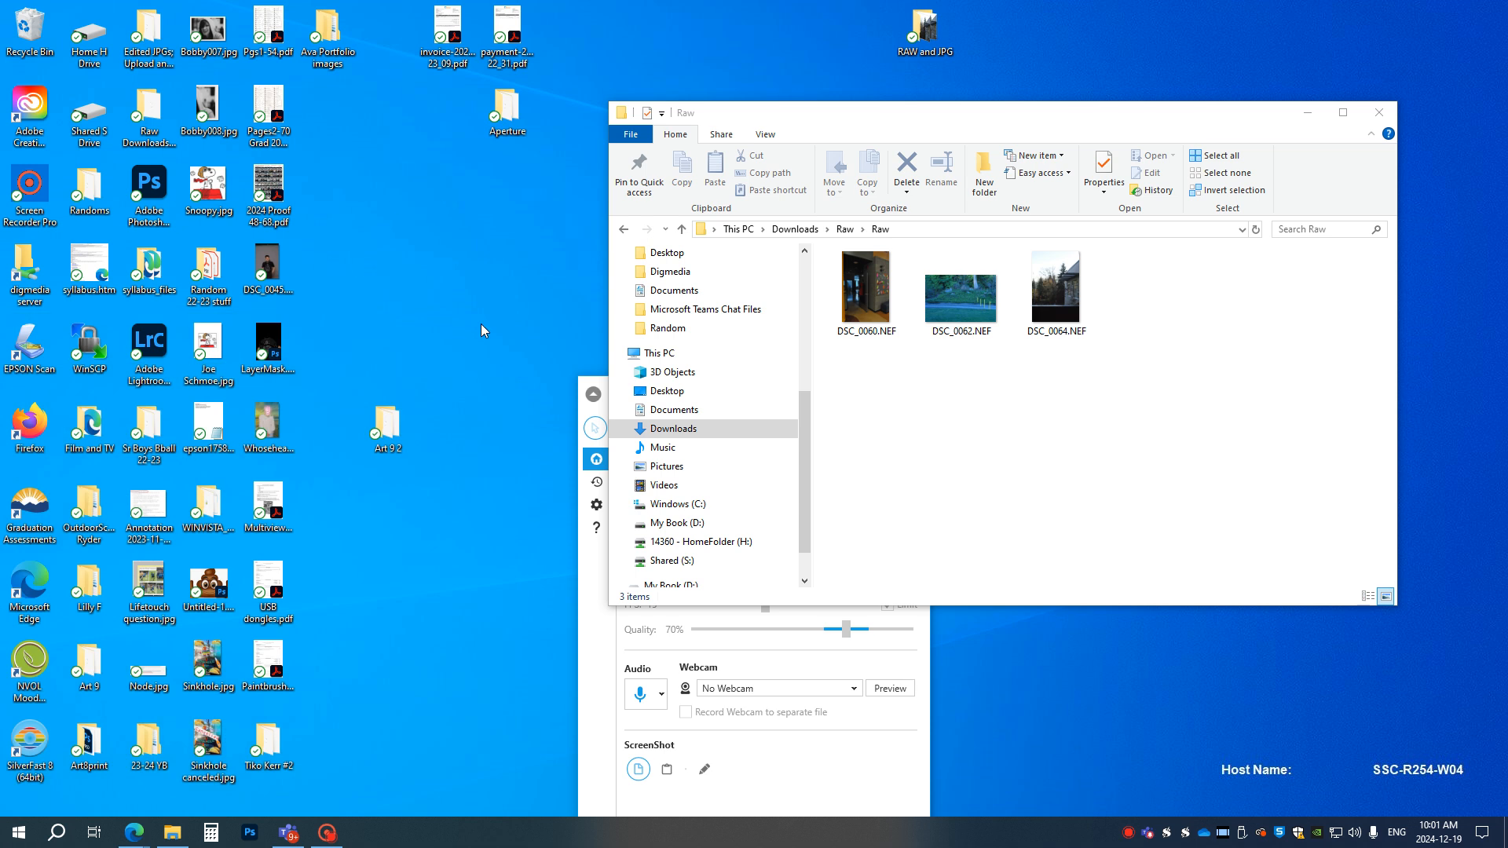
Step: Open DSC_0060.NEF, DSC_0062.NEF and DSC_0064.NEF together in Photoshop's Camera Raw and preview the second and third photos
drag(1169, 381, 893, 297)
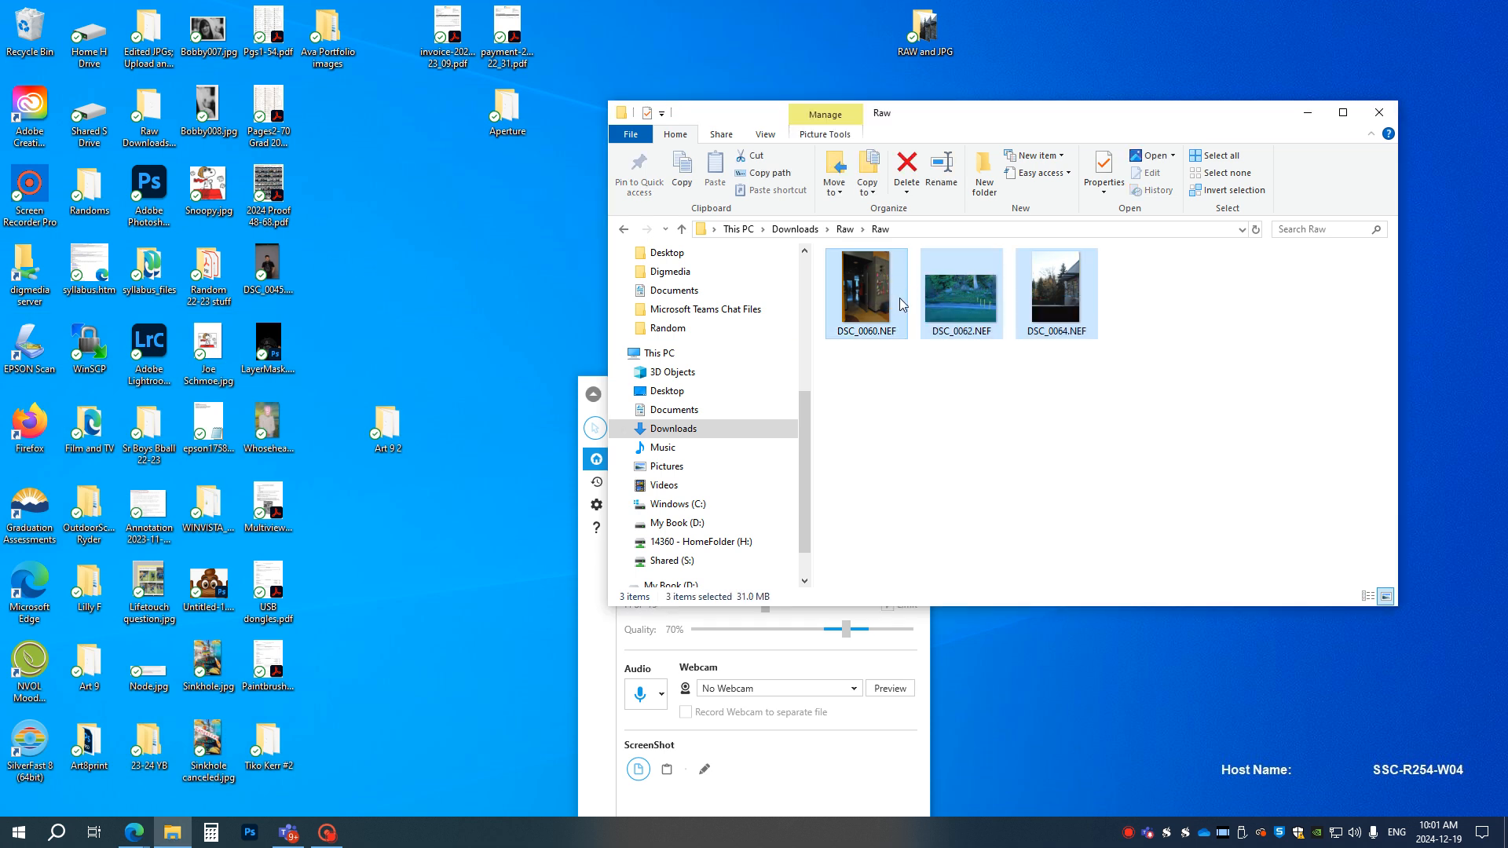
drag(1064, 309, 142, 194)
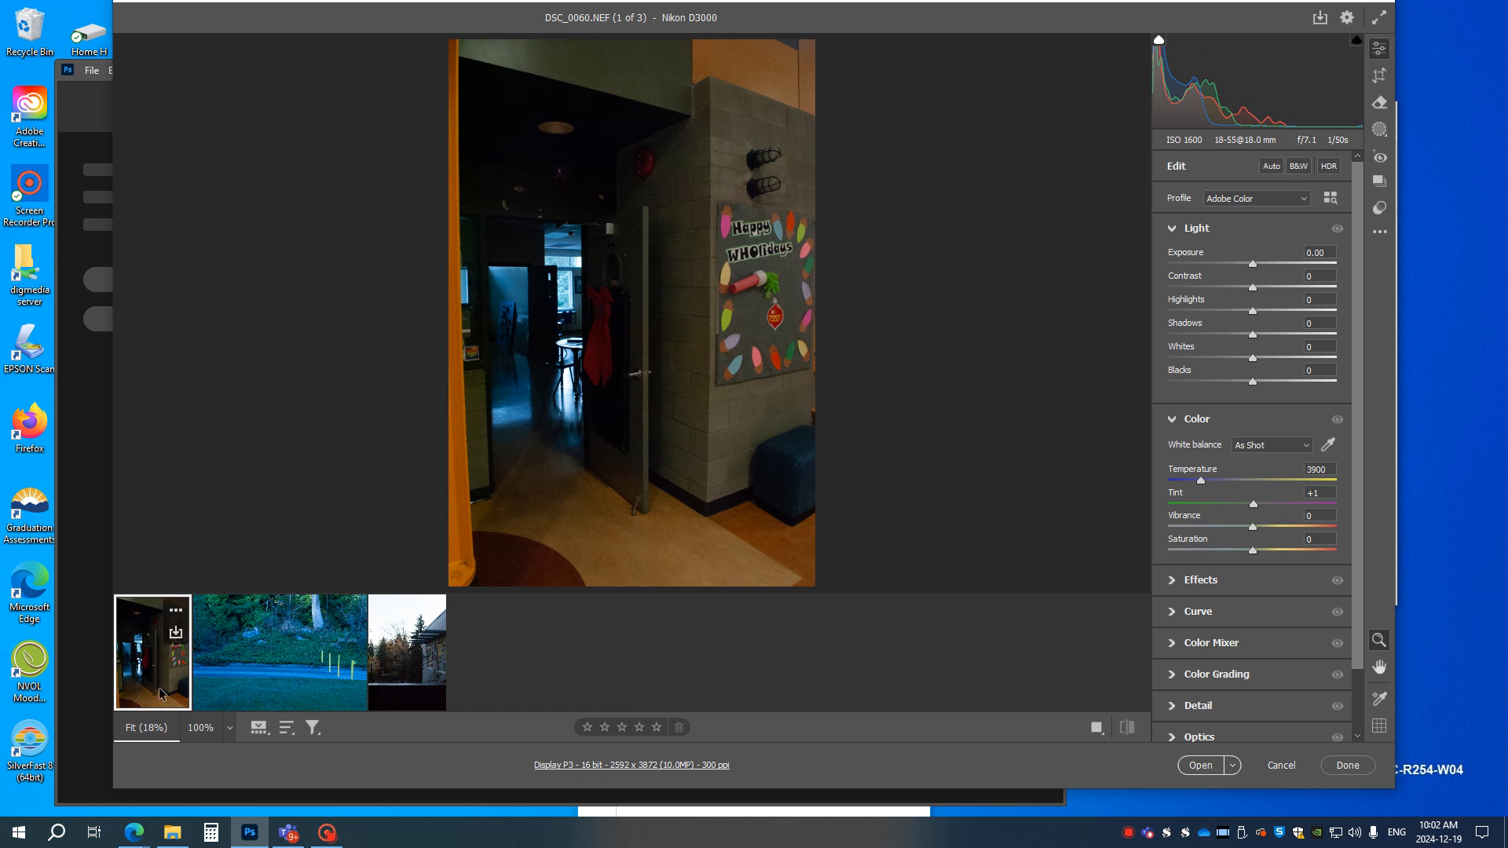
click(286, 662)
click(402, 665)
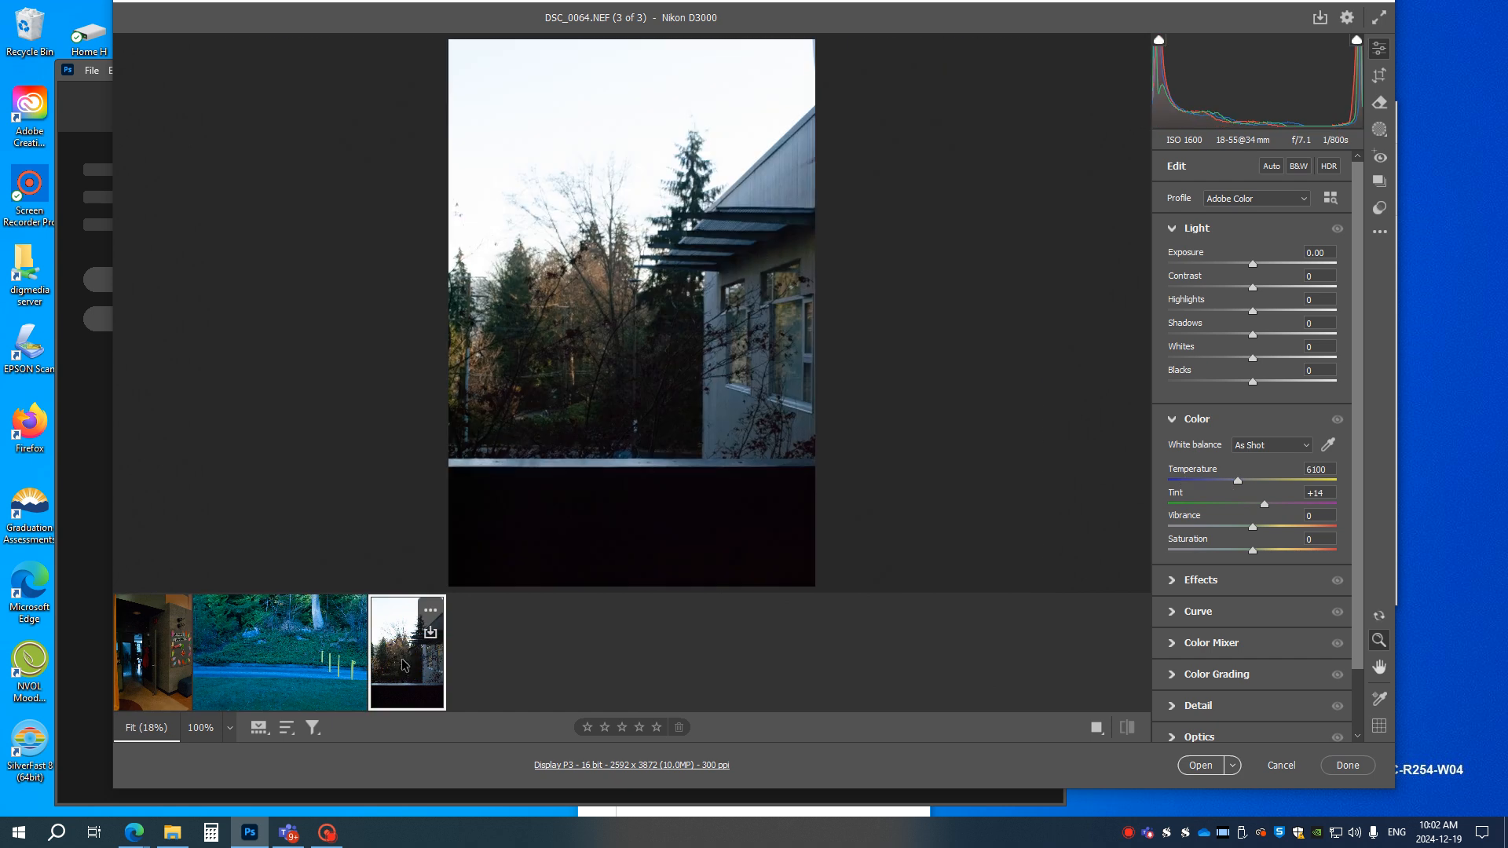
Step: Straighten DSC_0060.NEF with the Crop tool at an angle of 0.45 and apply the crop
click(151, 673)
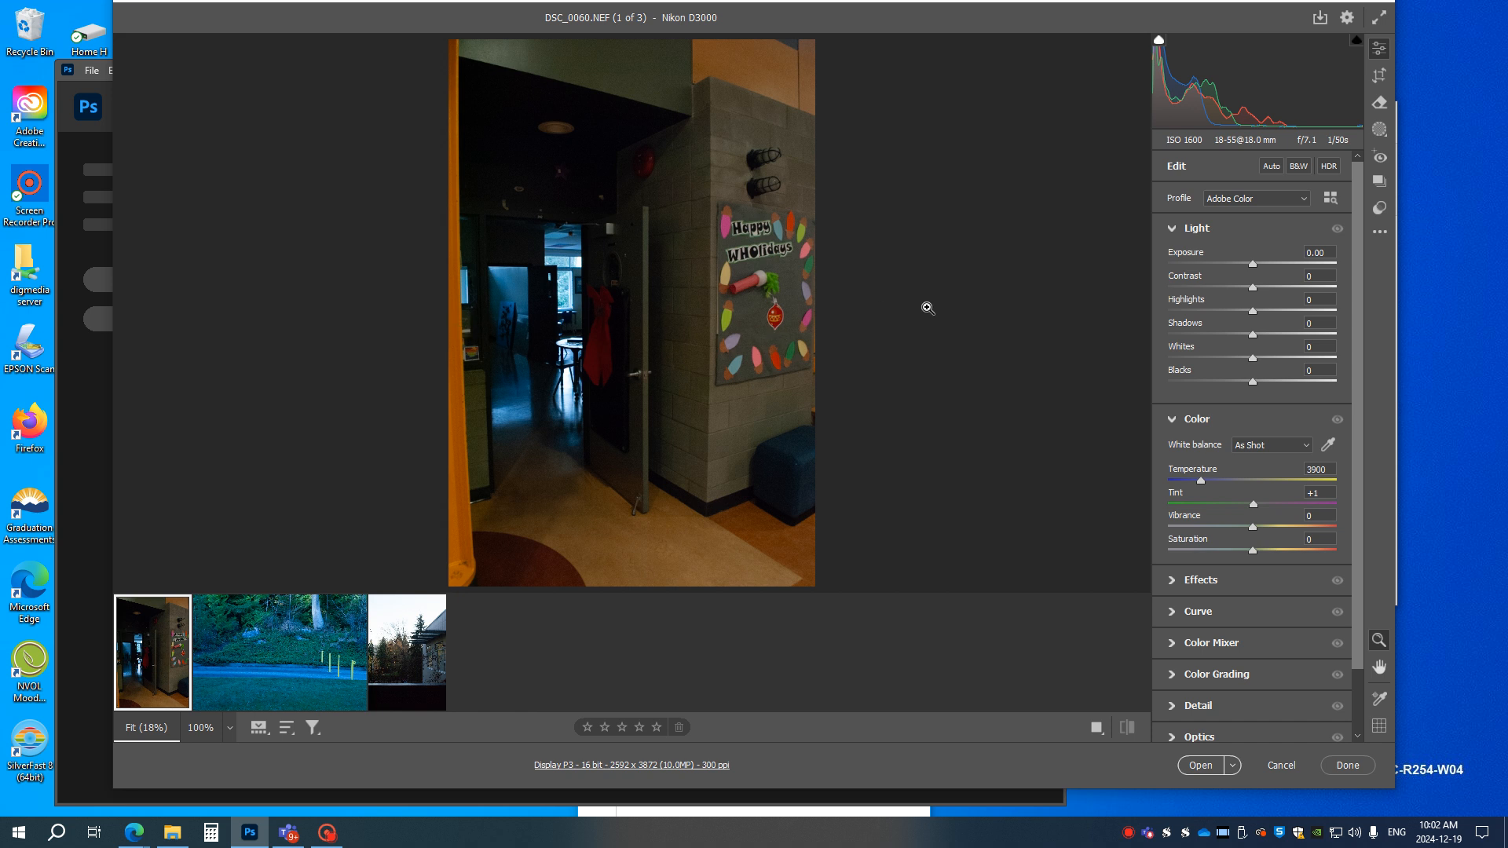
key(alt)
alt+double_click(1378, 74)
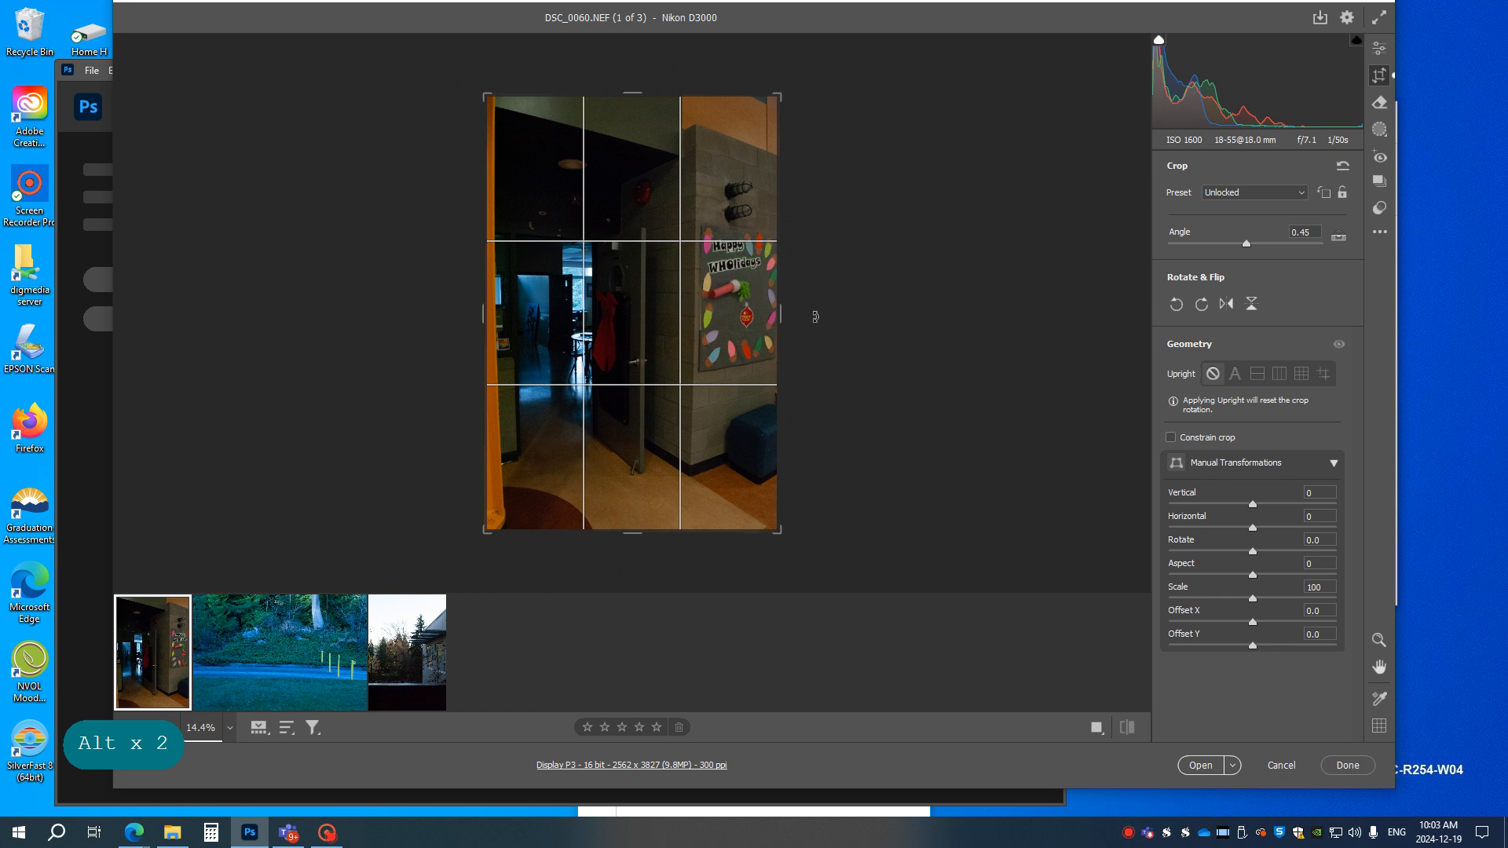
key(Return)
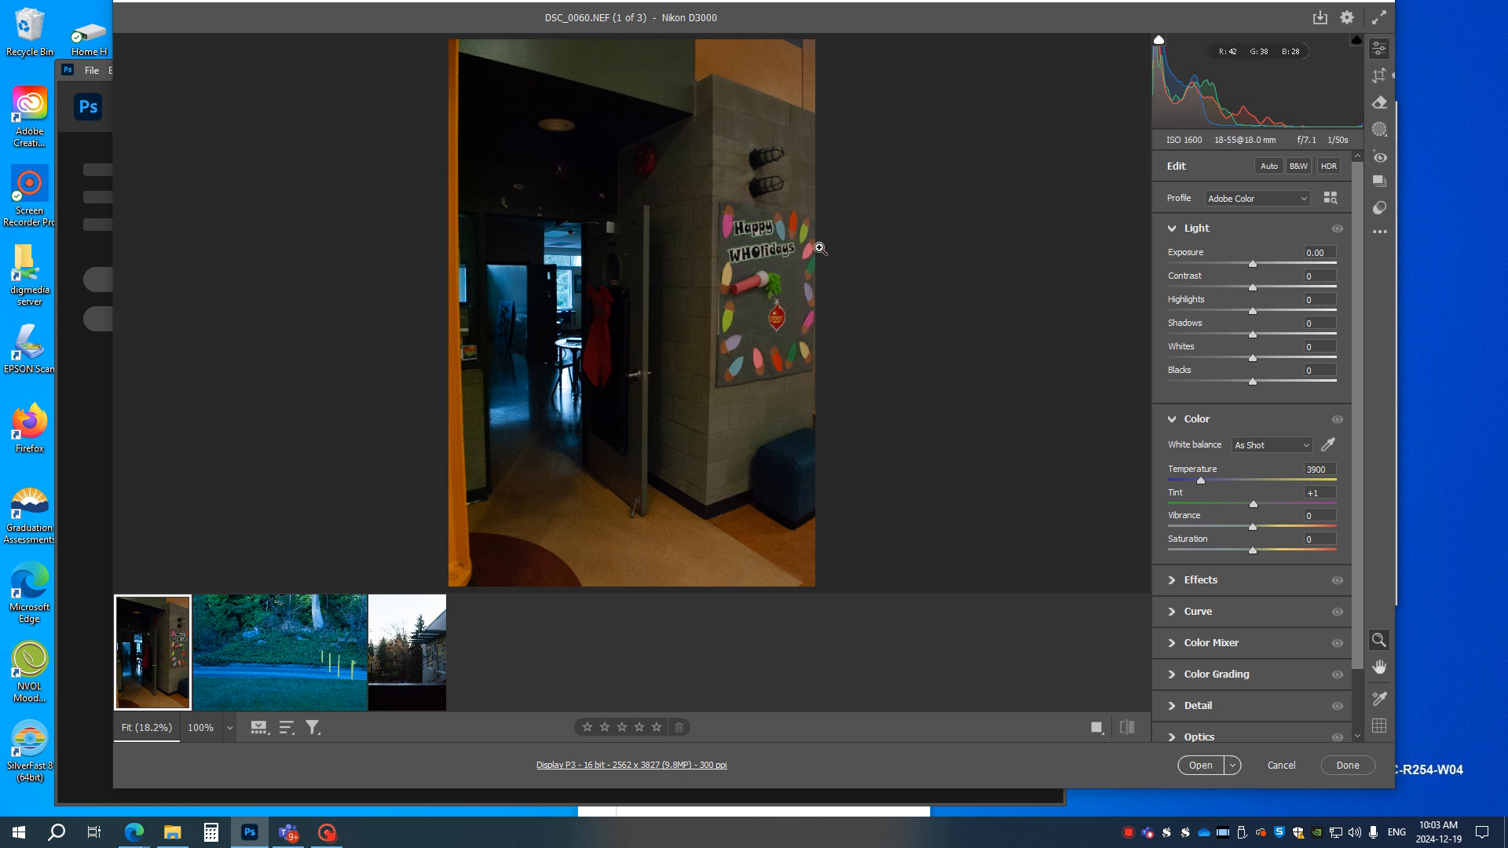
Step: Brighten DSC_0060.NEF with Shadows +98 and Exposure +1.20, and set its white balance temperature to 3800
drag(1254, 338, 1335, 327)
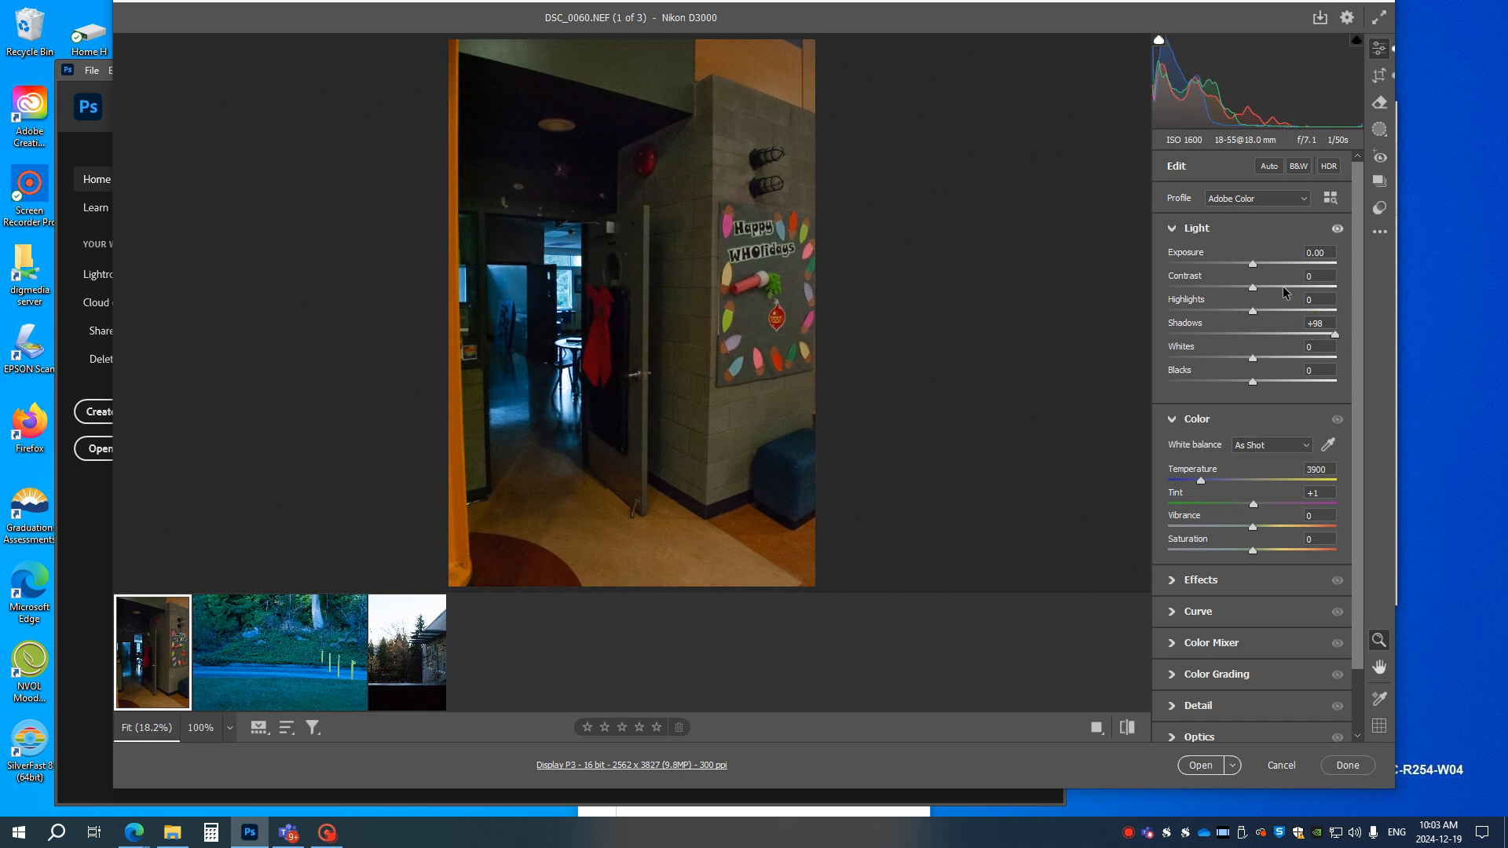
drag(1253, 263, 1273, 261)
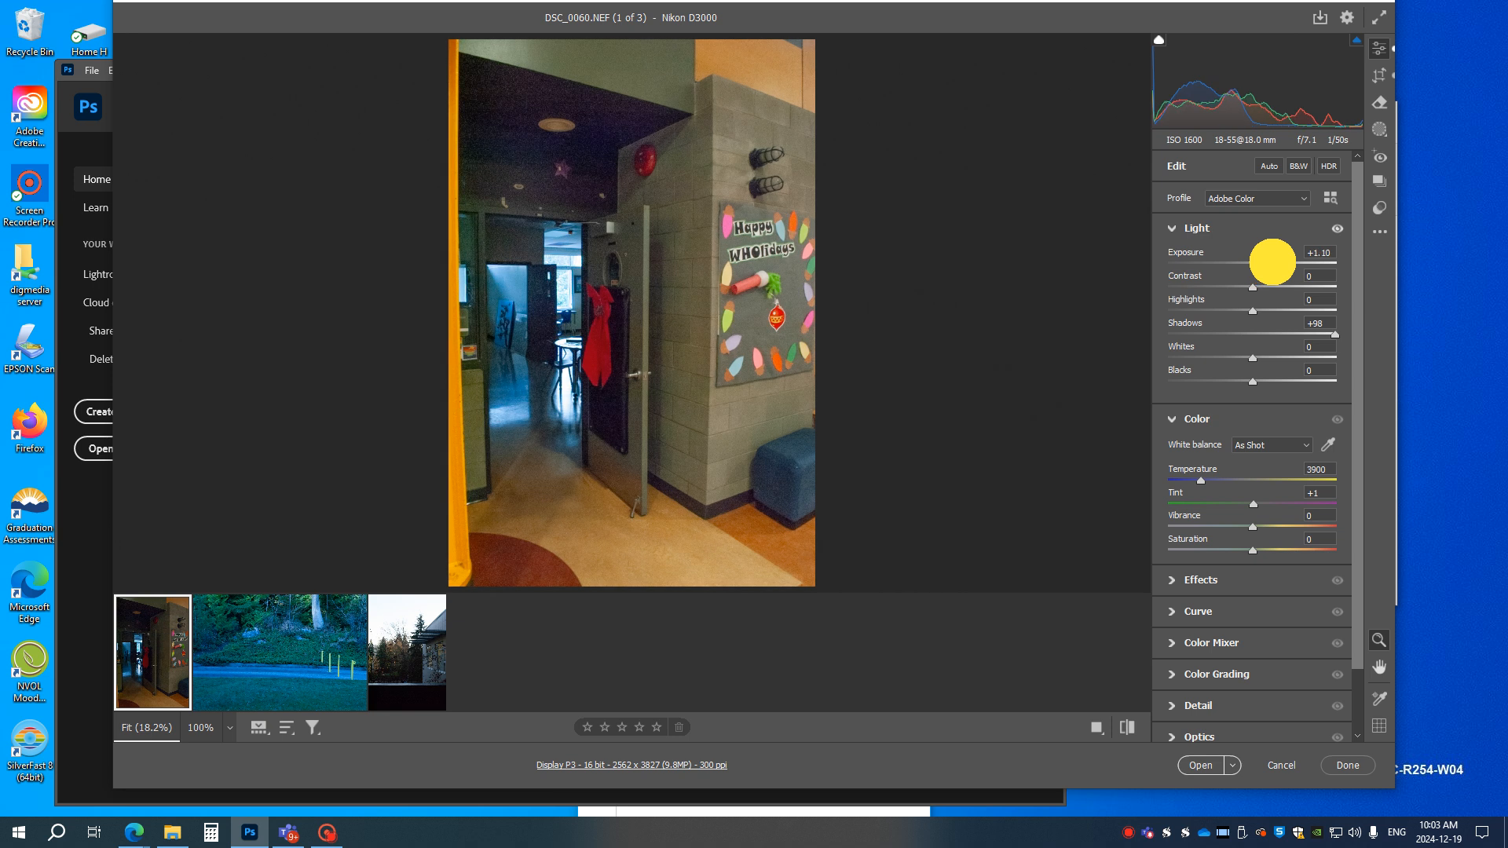
drag(1272, 261, 1274, 262)
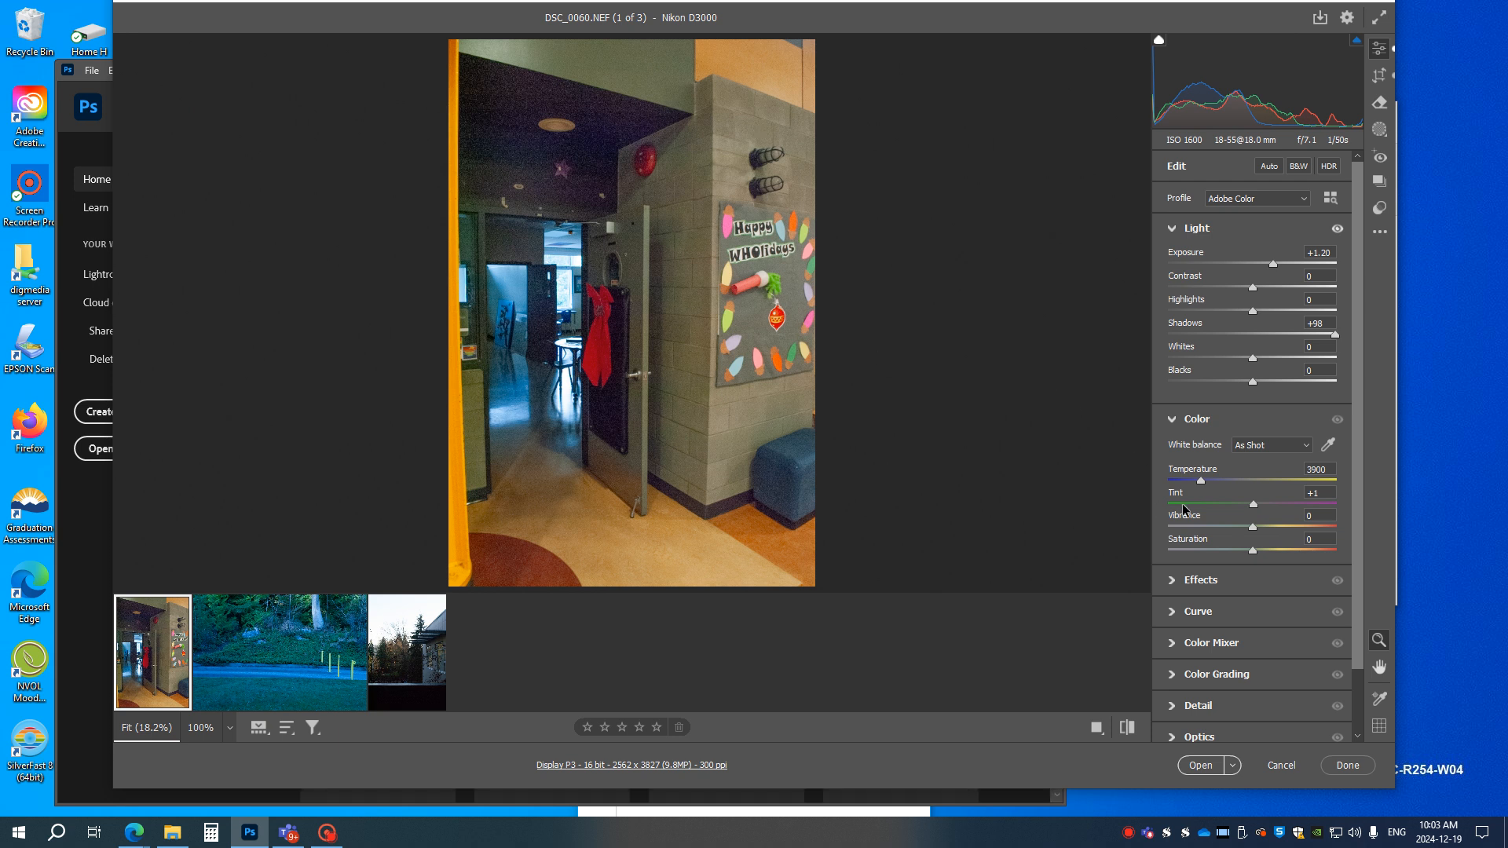
drag(1202, 485, 1199, 480)
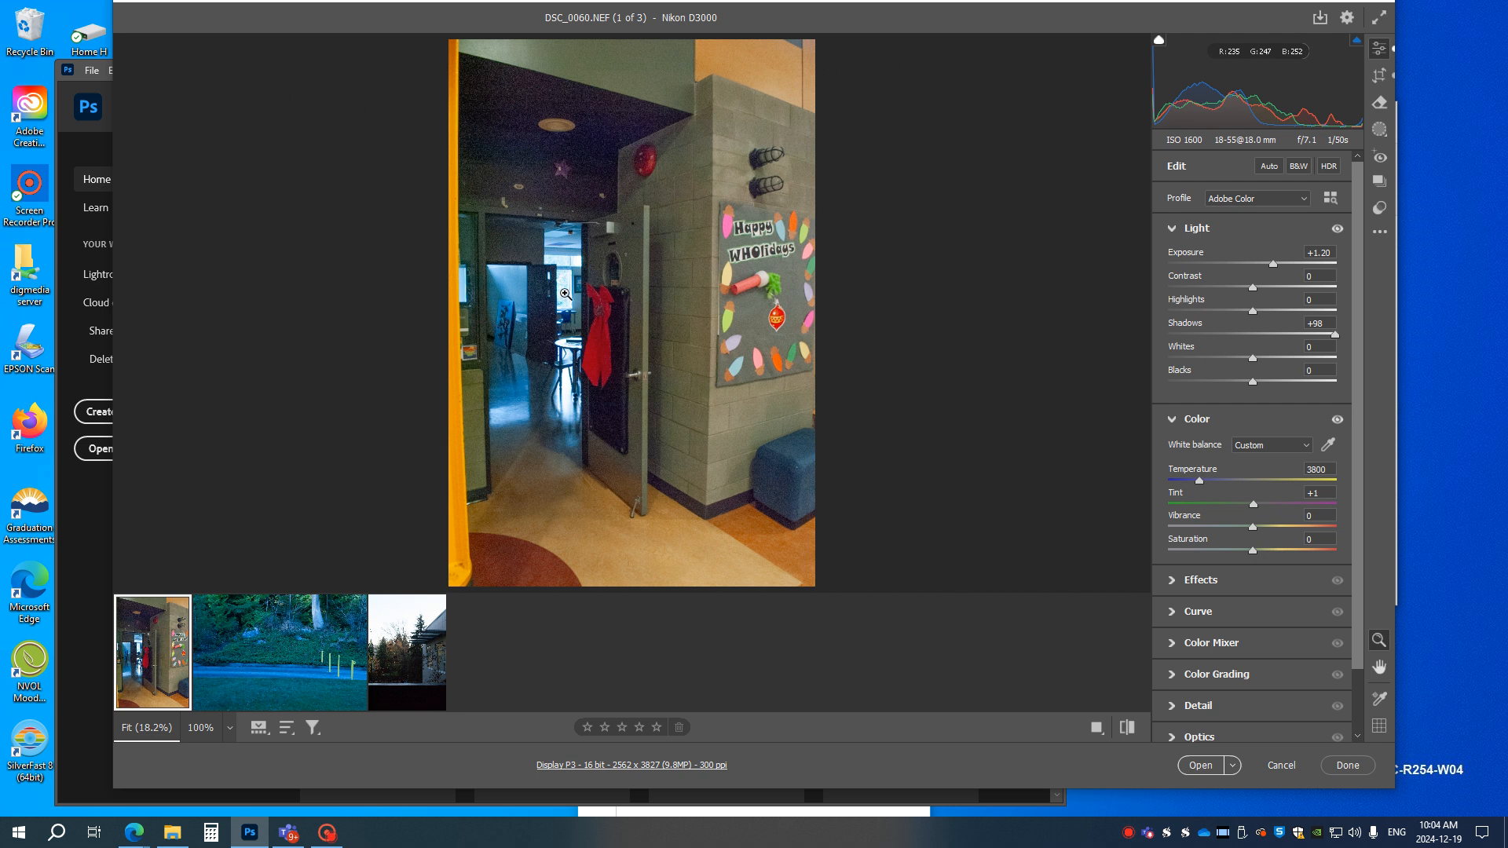
Step: Create a brush mask on DSC_0060.NEF with Size 7 and Feather 28, painting over the blue room visible through the open doorway
click(1378, 130)
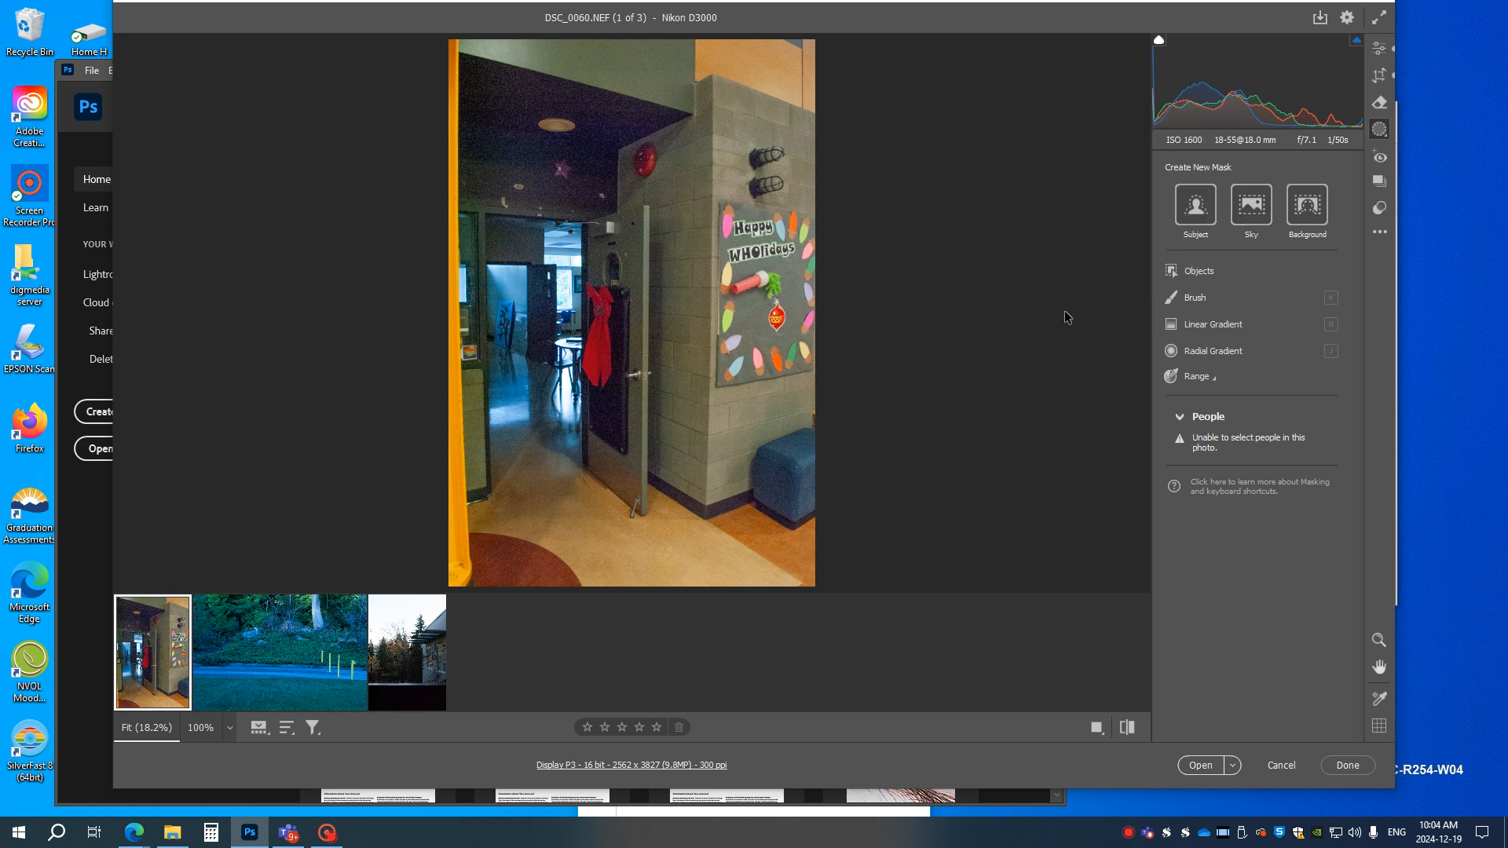
click(1192, 298)
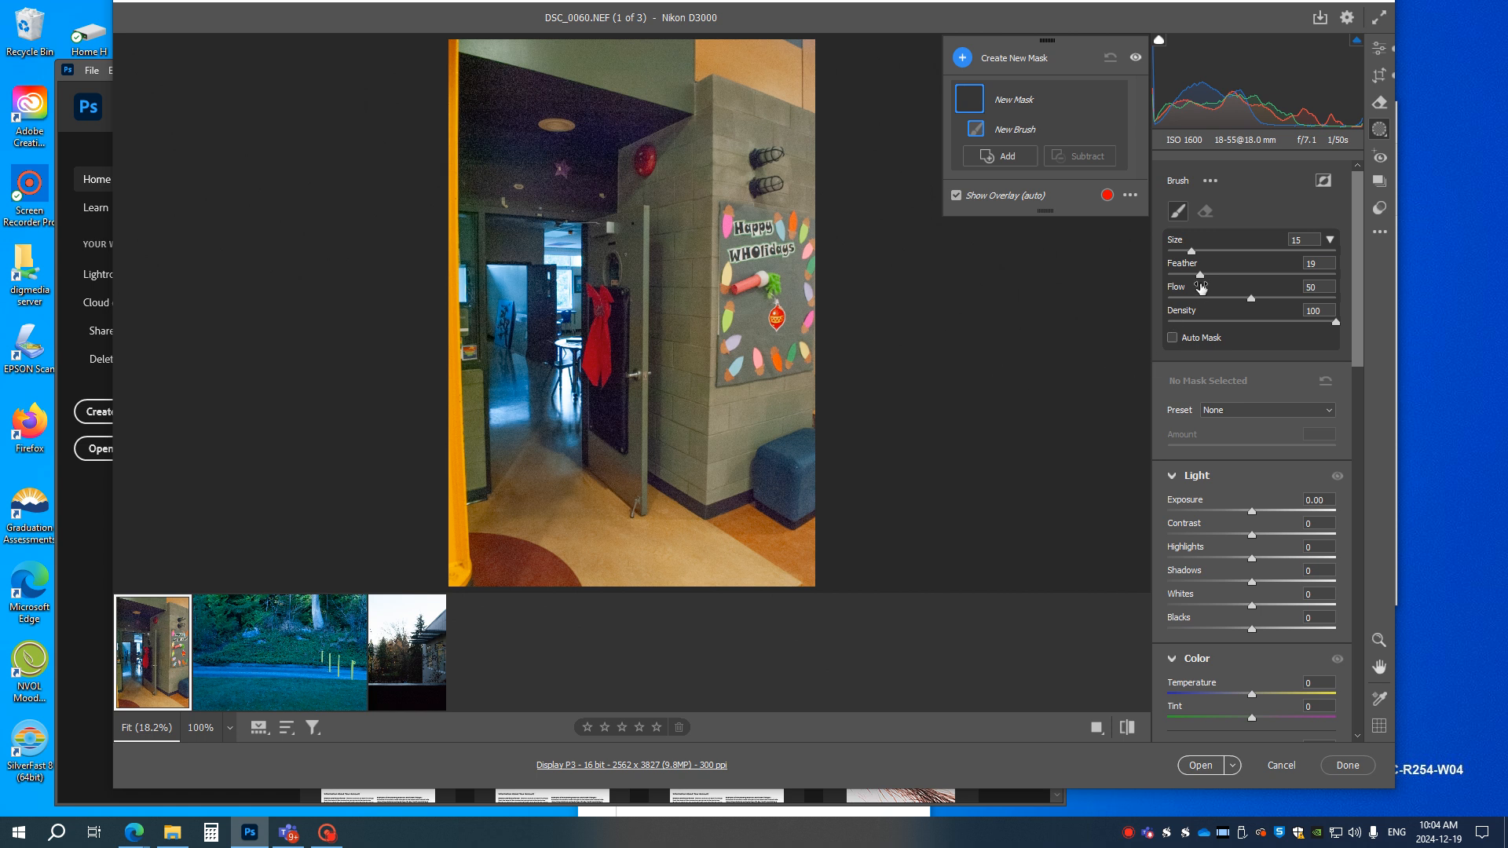
mouse_move(1200, 275)
mouse_down()
mouse_move(1306, 286)
mouse_move(1214, 293)
mouse_move(1176, 253)
mouse_up()
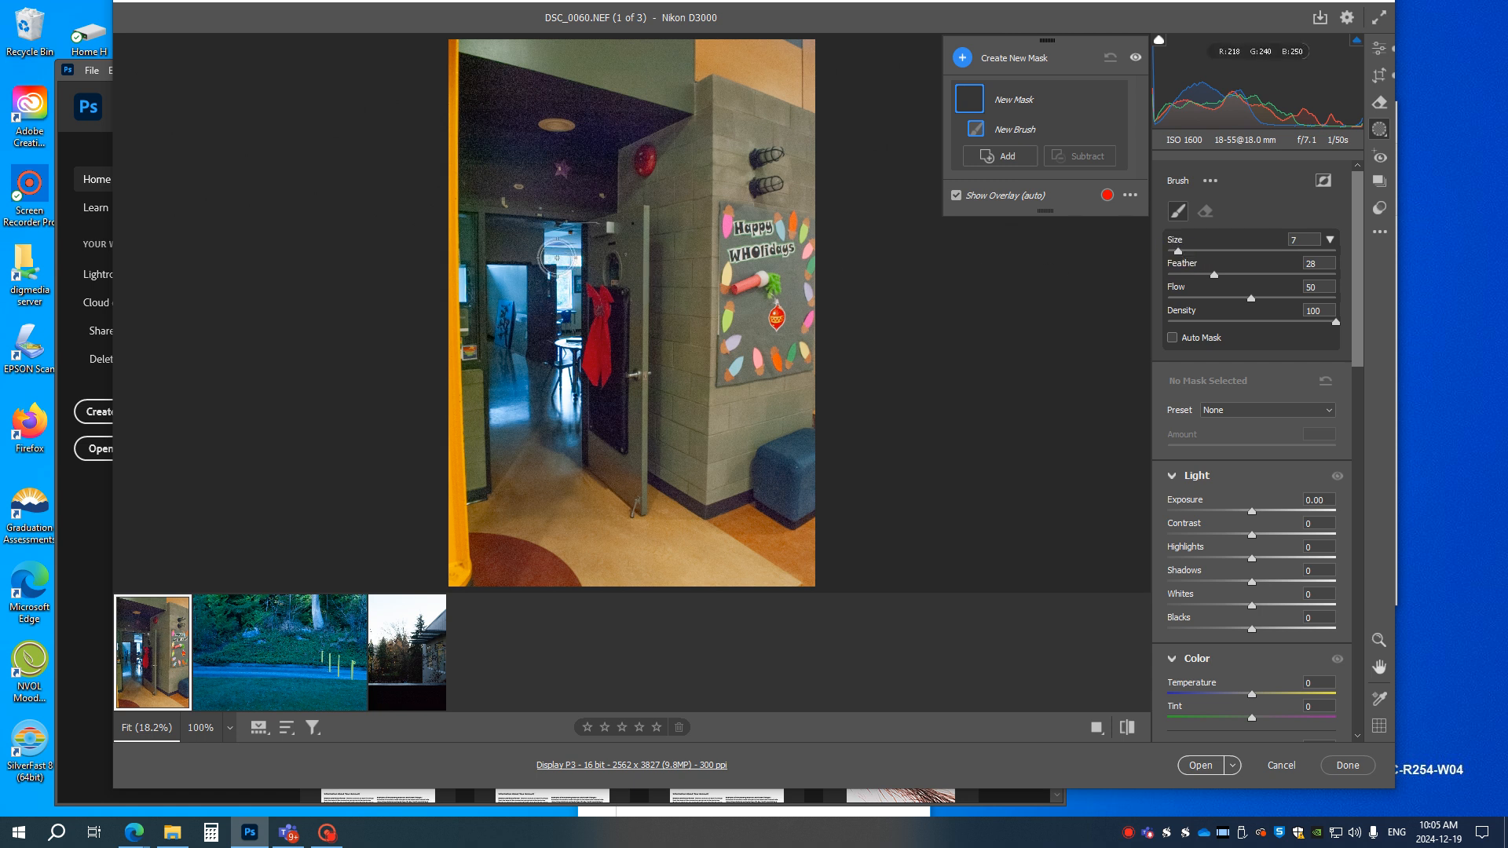
mouse_move(557, 258)
mouse_down()
mouse_move(572, 256)
mouse_move(556, 258)
mouse_move(568, 256)
mouse_move(572, 337)
mouse_move(525, 357)
mouse_move(499, 307)
mouse_move(494, 266)
mouse_move(515, 262)
mouse_move(516, 306)
mouse_move(500, 314)
mouse_up()
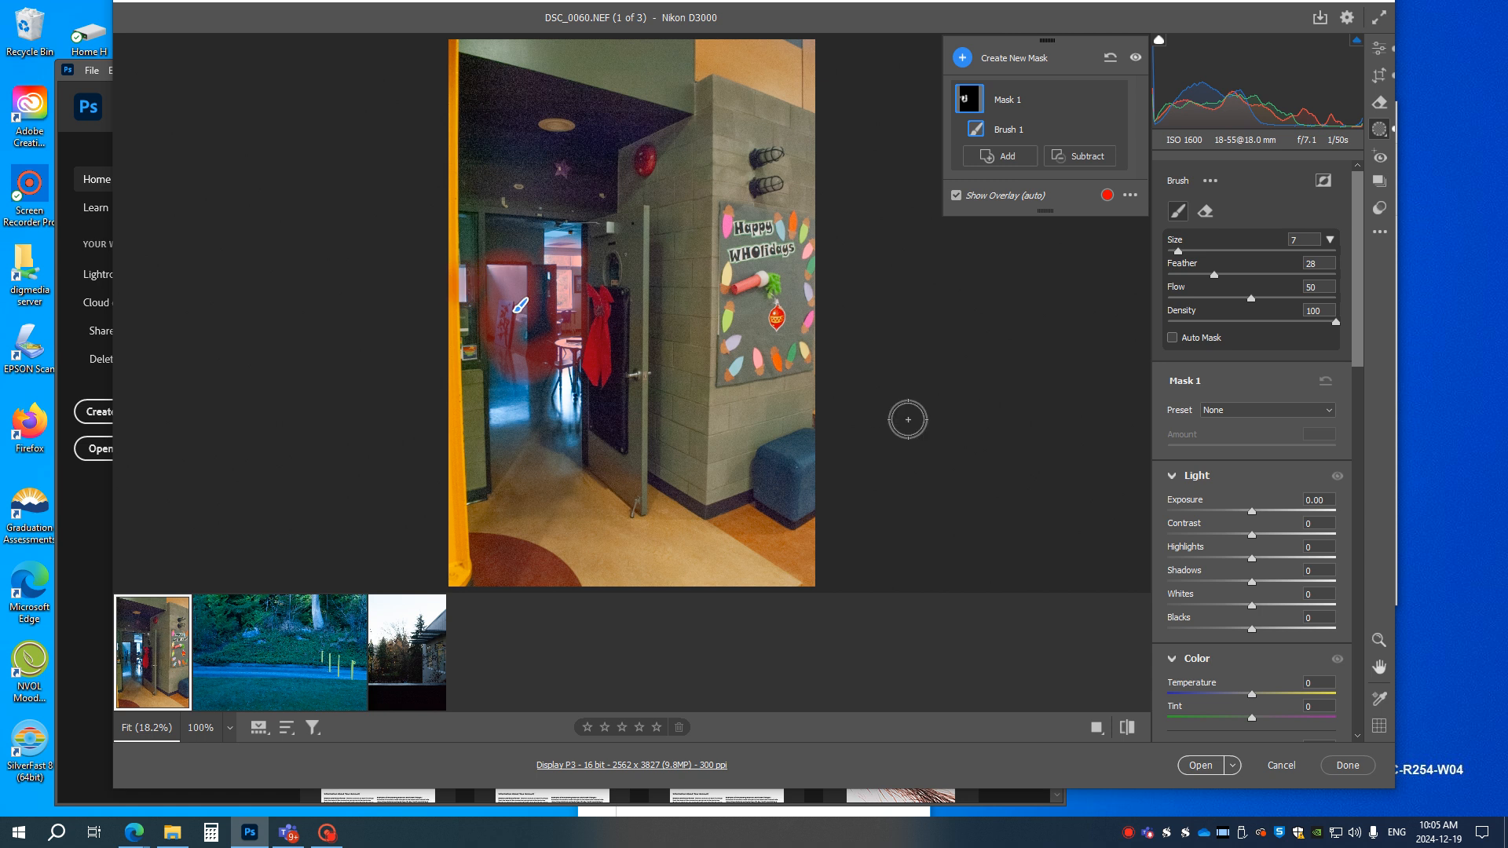
mouse_move(516, 372)
mouse_down()
mouse_move(513, 415)
mouse_move(524, 395)
mouse_move(499, 411)
mouse_move(536, 361)
mouse_move(568, 367)
mouse_move(568, 399)
mouse_move(543, 338)
mouse_move(559, 315)
mouse_move(544, 315)
mouse_move(547, 295)
mouse_move(577, 274)
mouse_move(565, 266)
mouse_move(541, 369)
mouse_move(494, 417)
mouse_up()
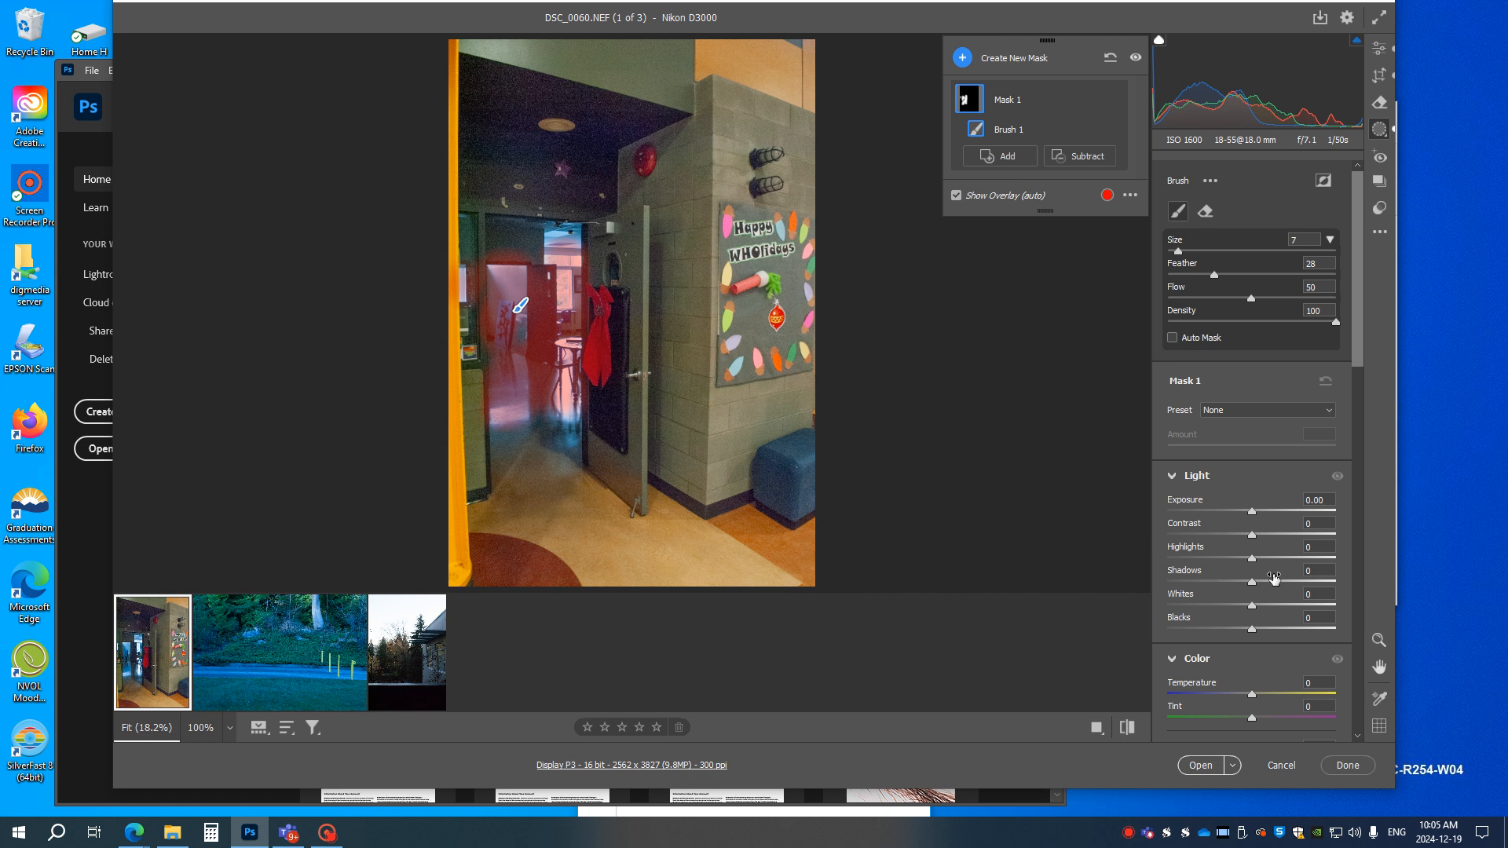
Step: Set the doorway mask's Highlights to -60 and Temperature to +37, and return to the overall edit settings
drag(1252, 559, 1202, 578)
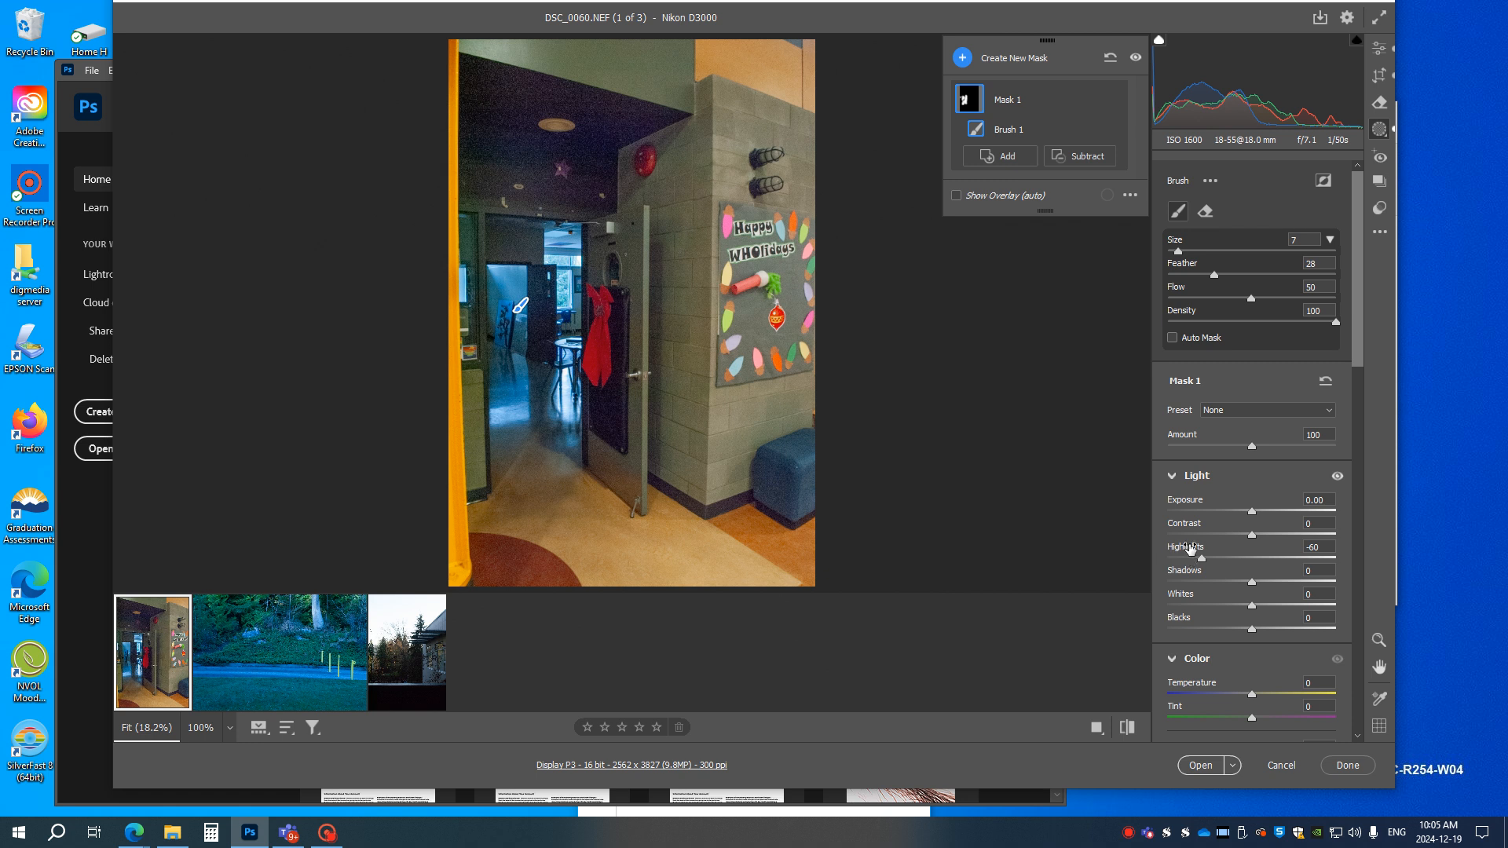
drag(1252, 696, 1277, 696)
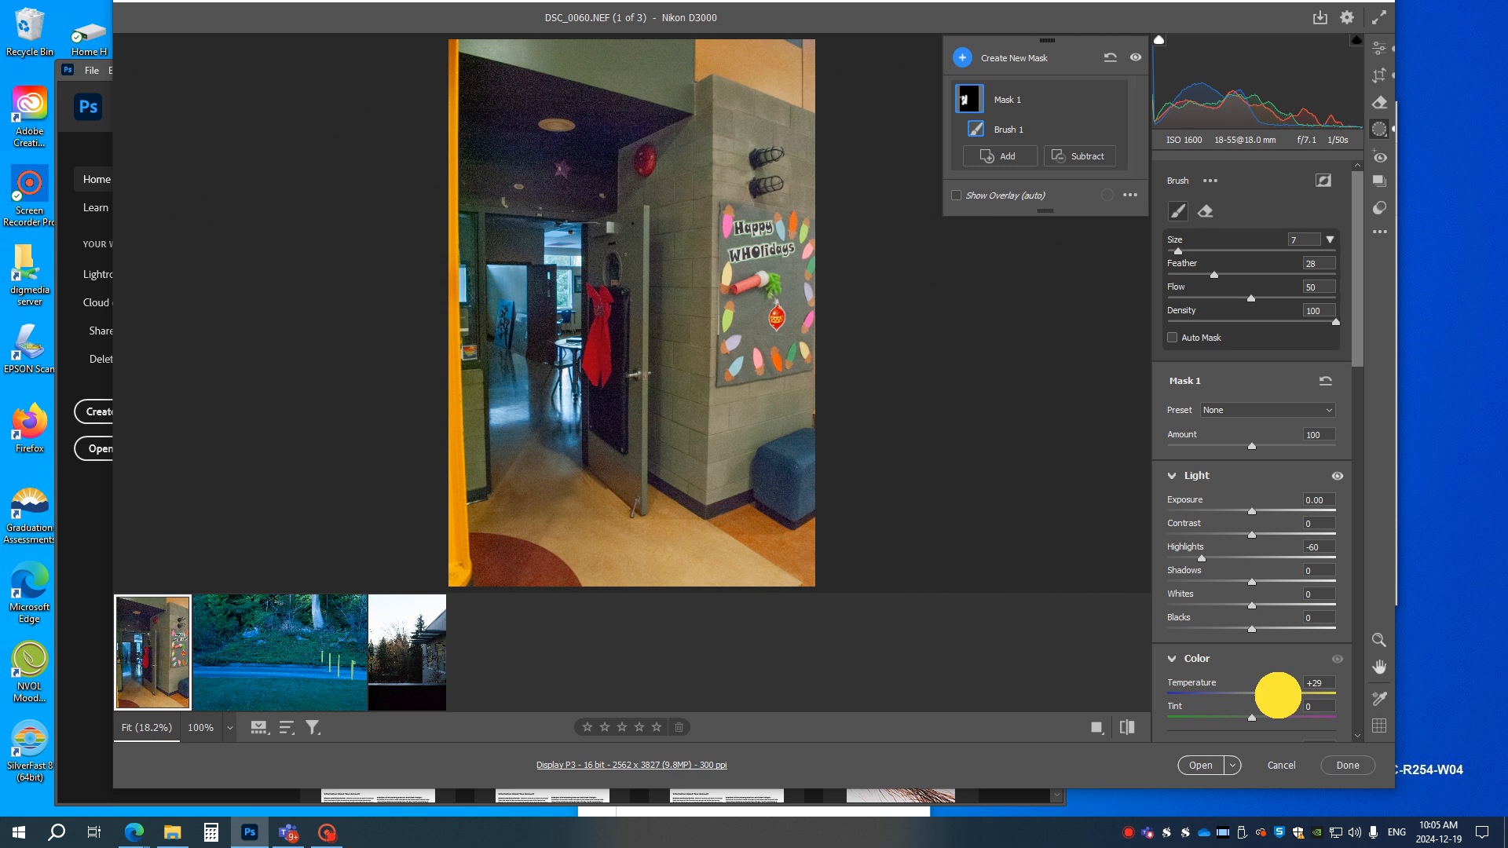
mouse_move(1278, 694)
mouse_down()
mouse_move(1310, 693)
mouse_move(1285, 697)
mouse_up()
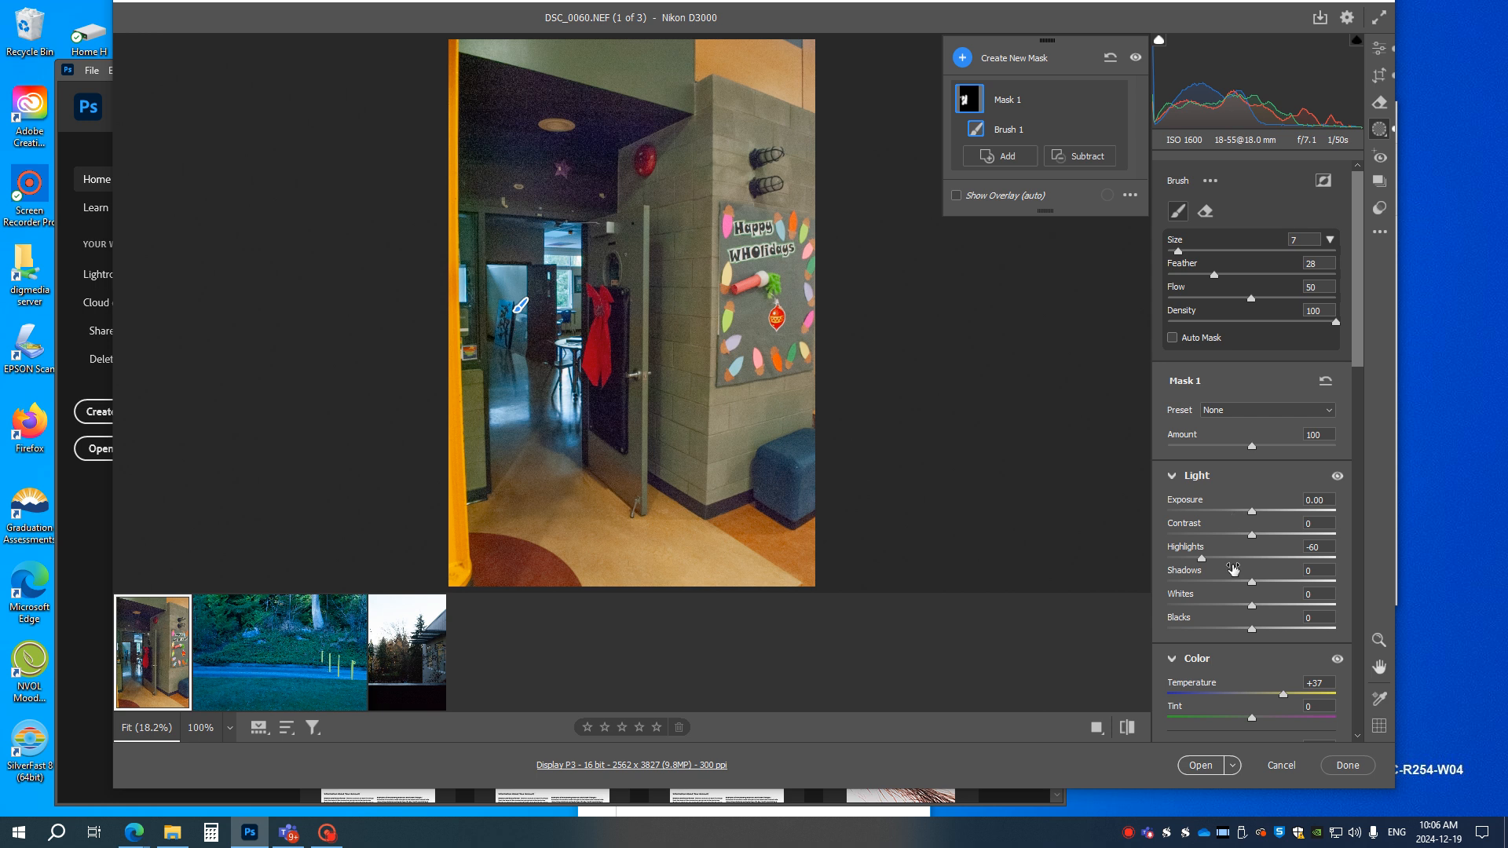
click(1379, 49)
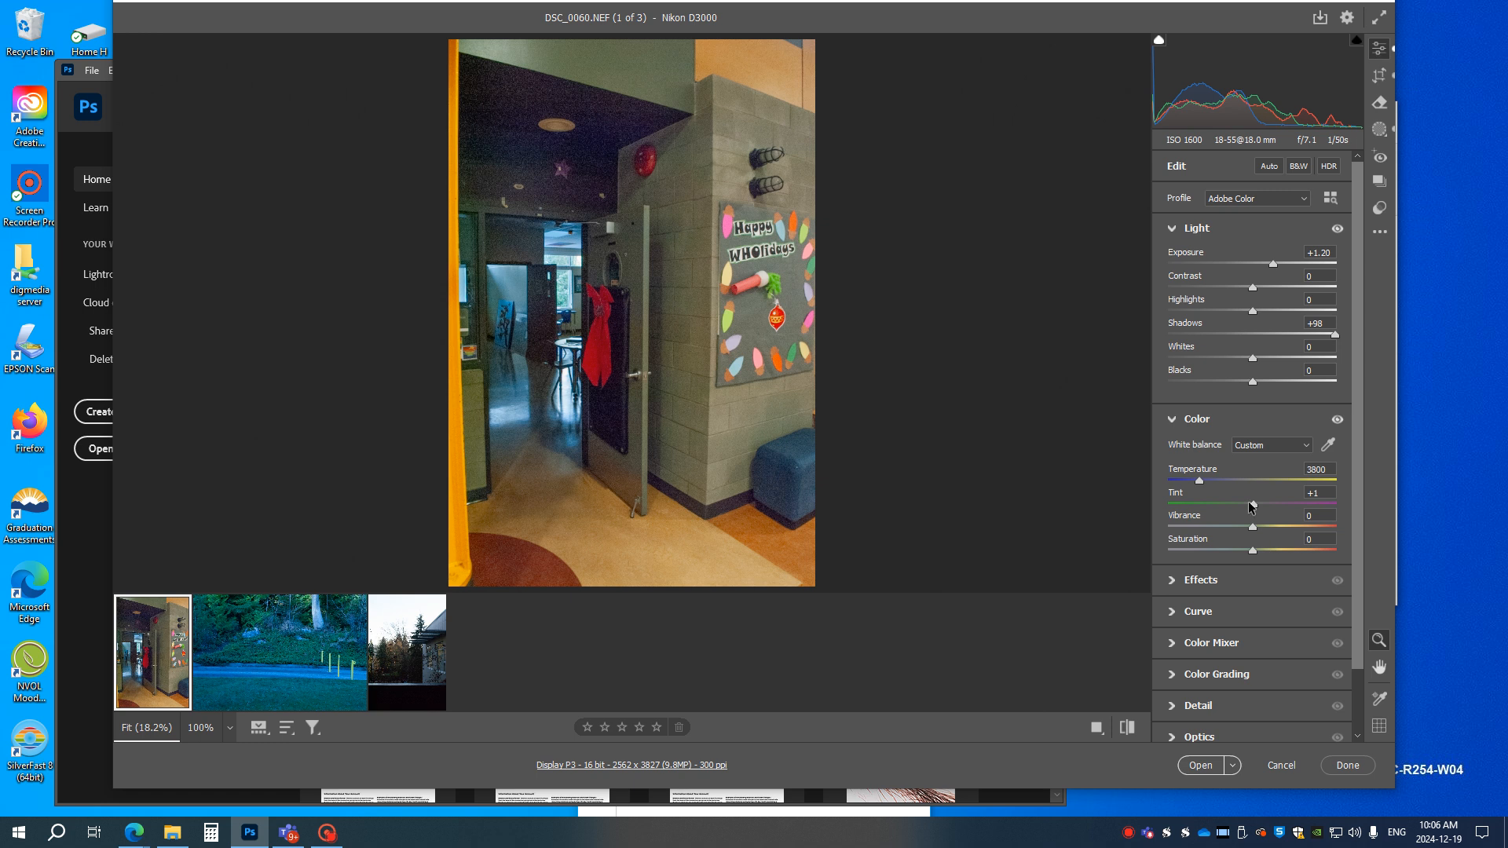
Step: In the Color Mixer, set the hue of DSC_0060.NEF's Reds to +3 and Blues to -1, checking the bulletin board at 100%
scroll(1251, 508, down, 1)
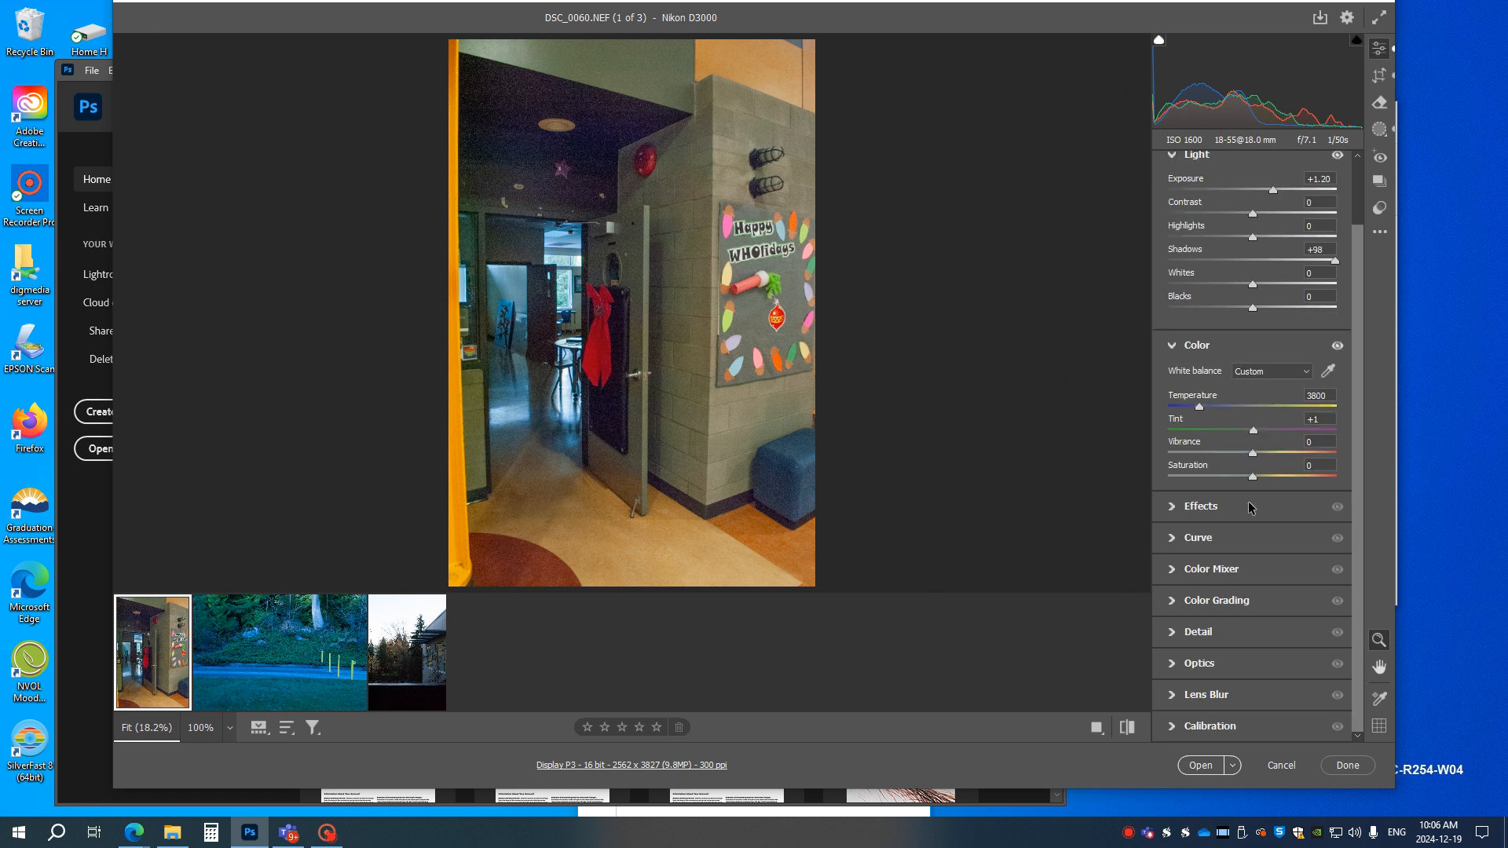
click(1170, 346)
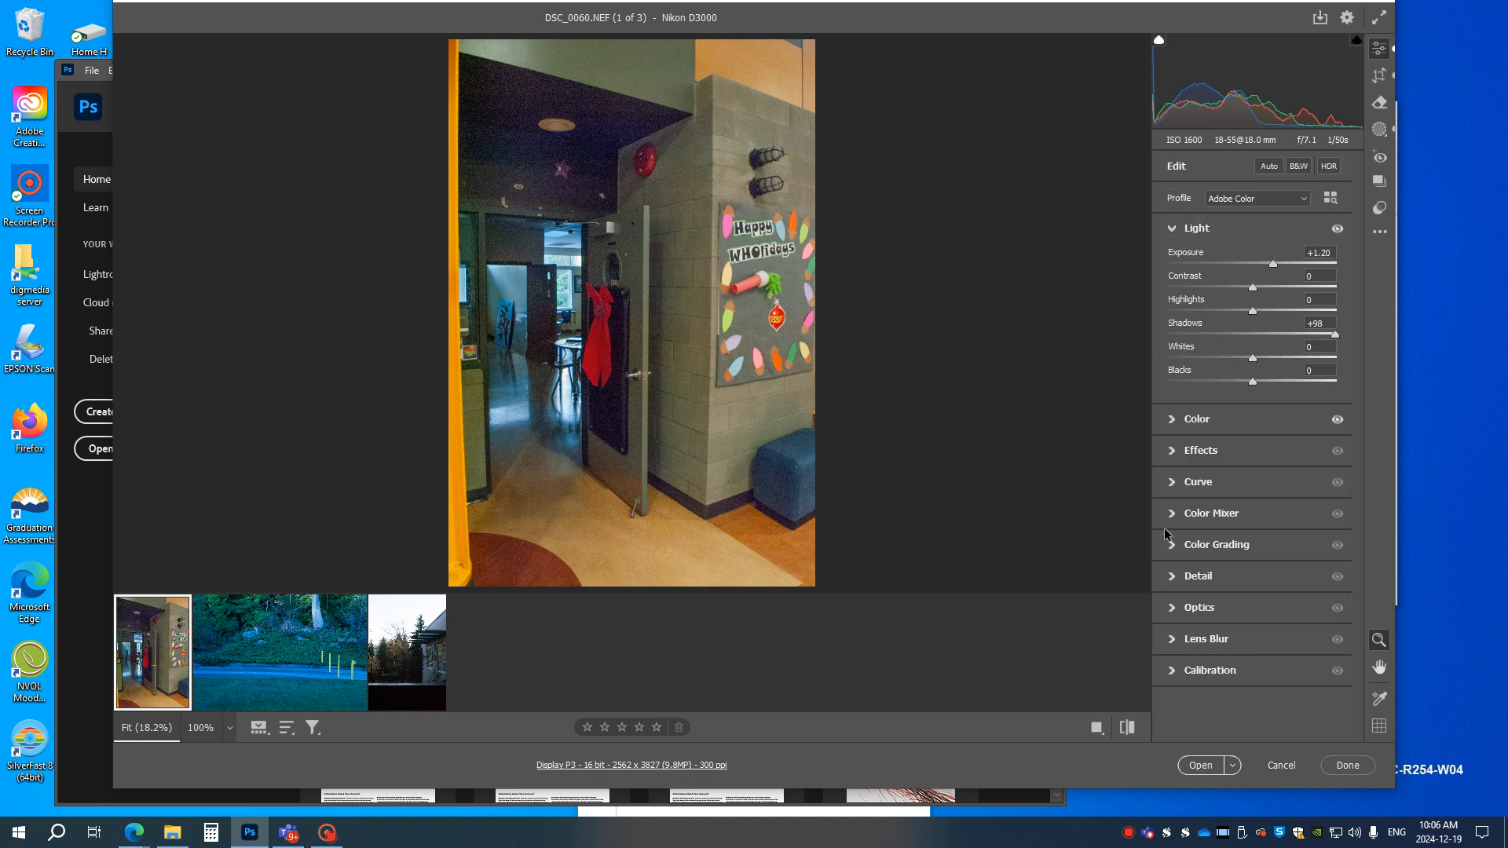
click(1171, 420)
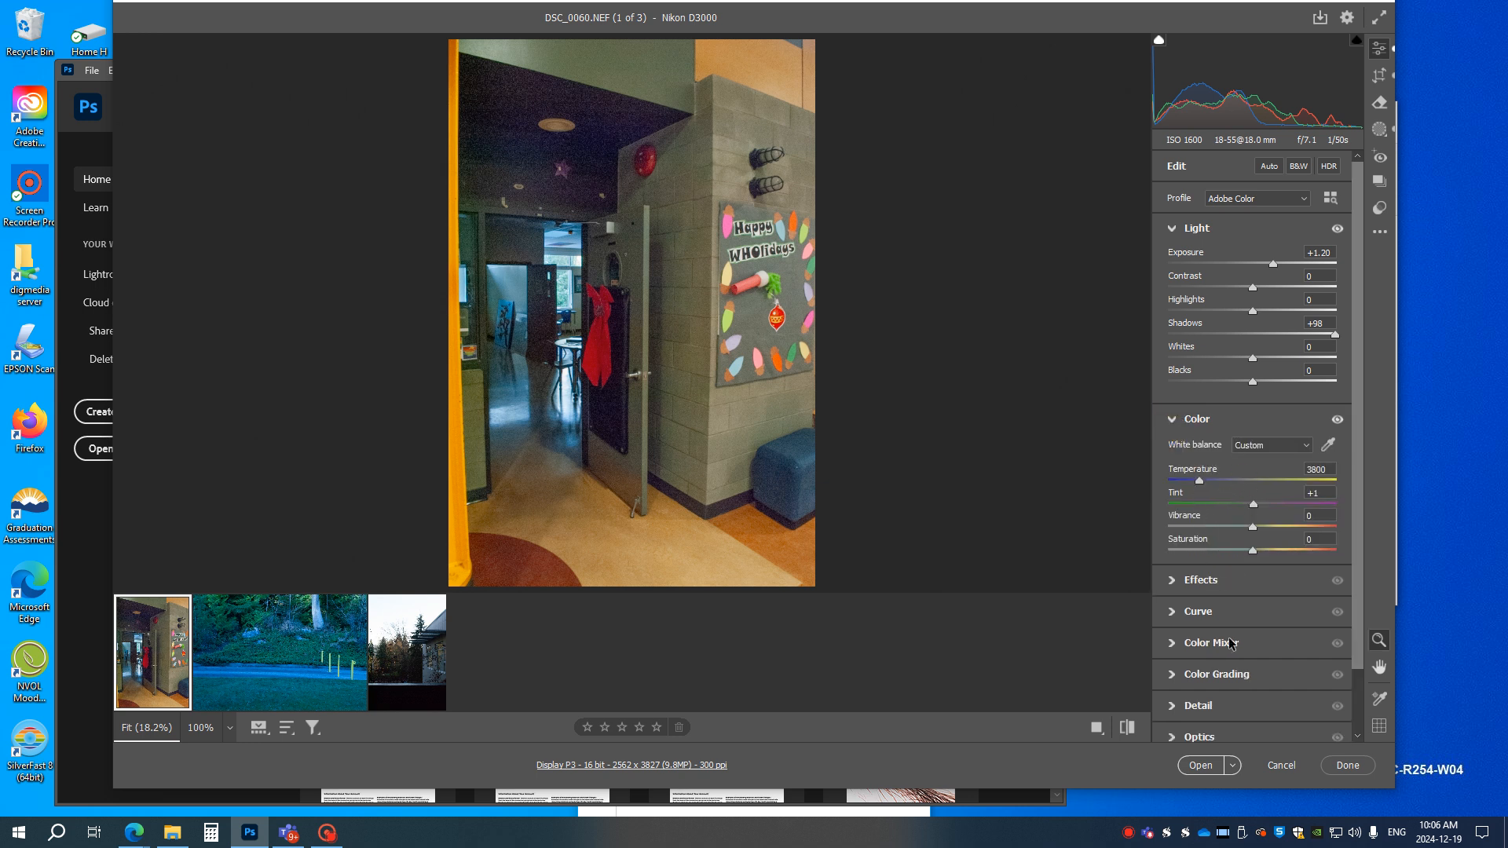
scroll(1231, 643, down, 2)
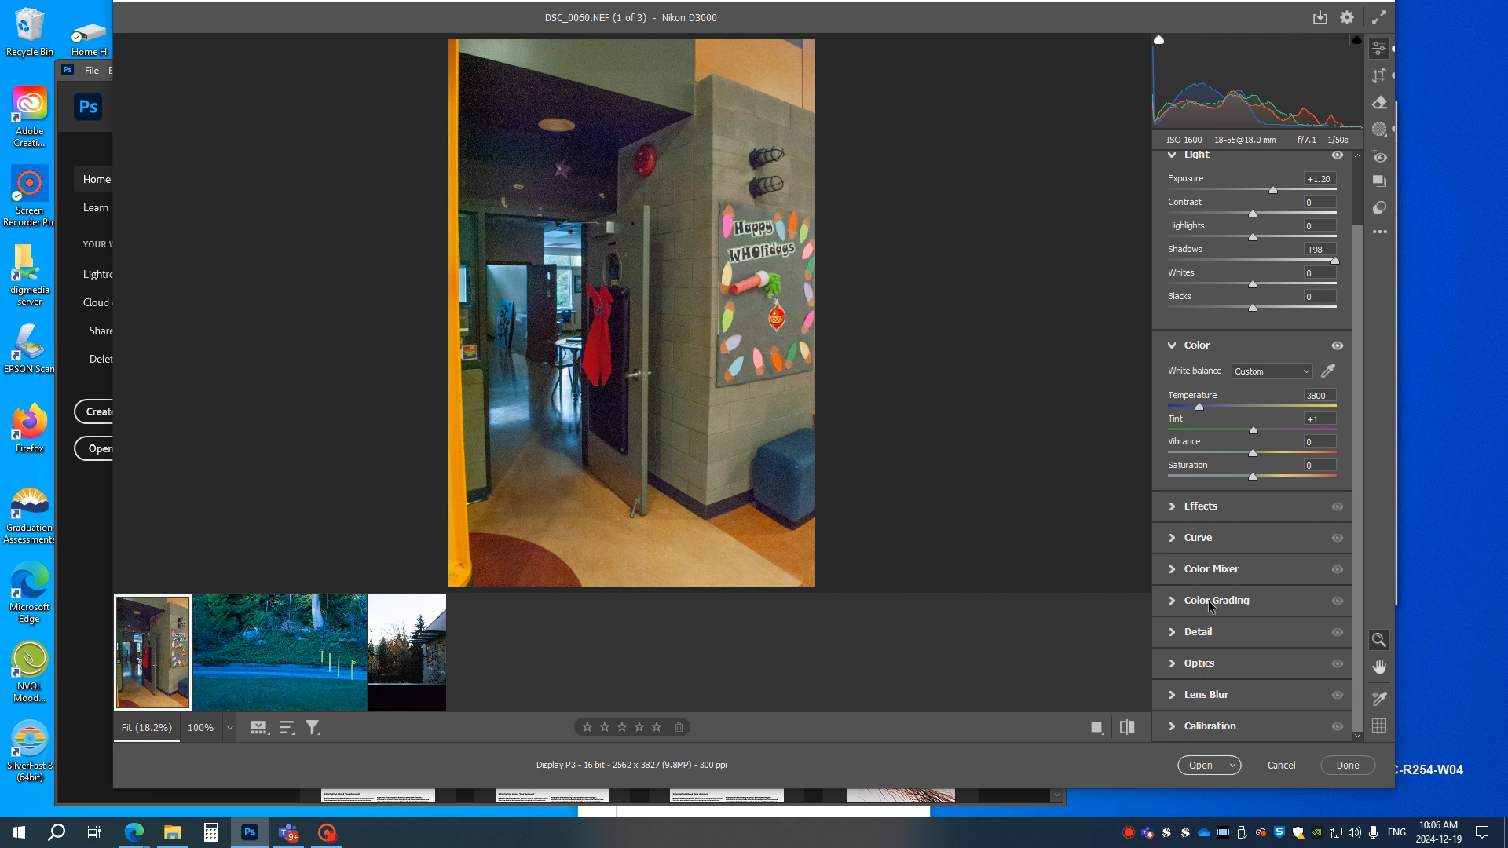
click(1170, 571)
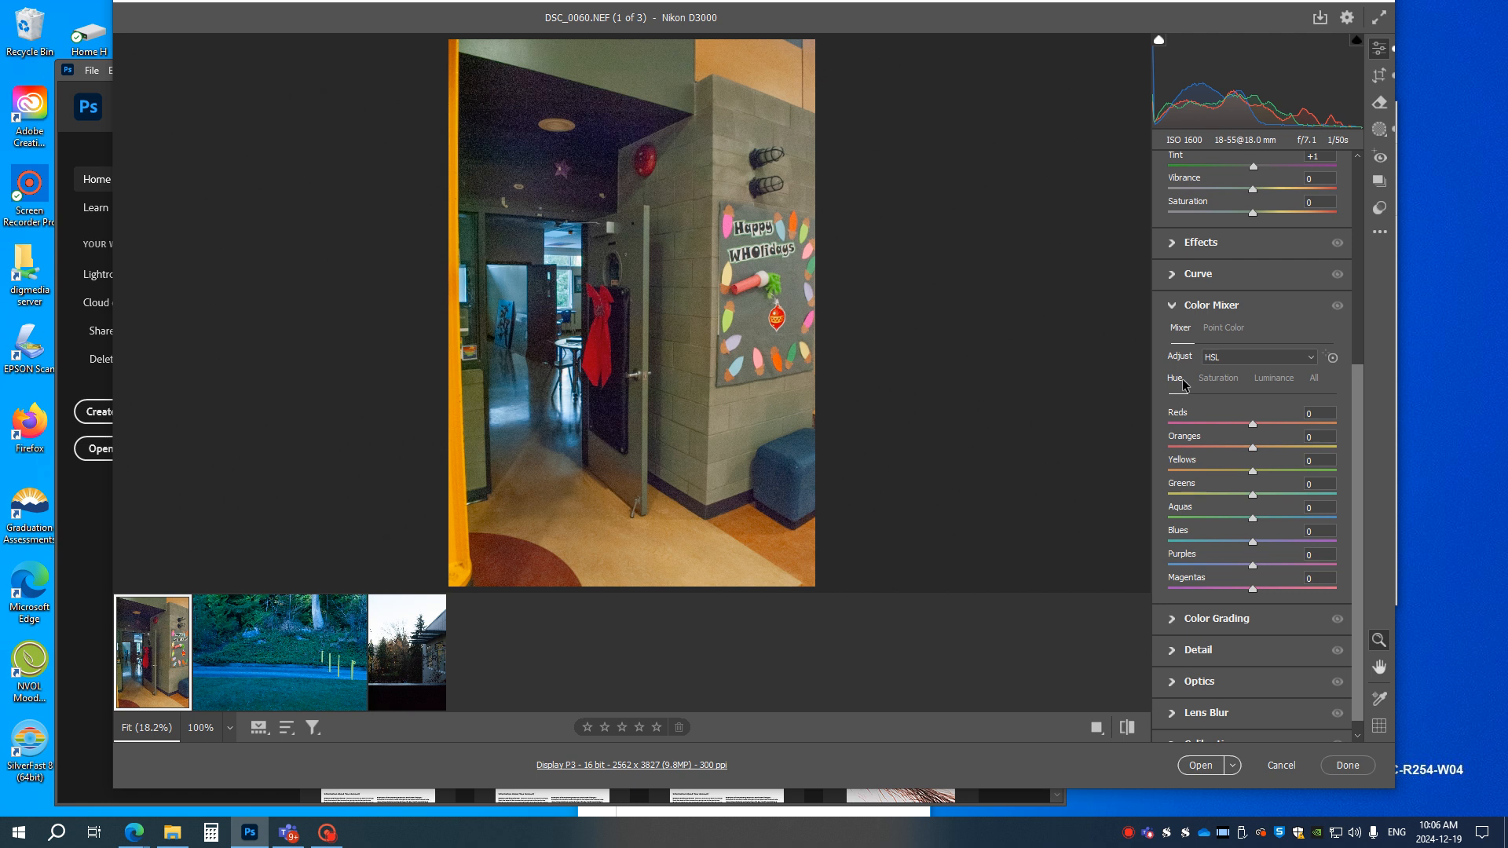
click(767, 369)
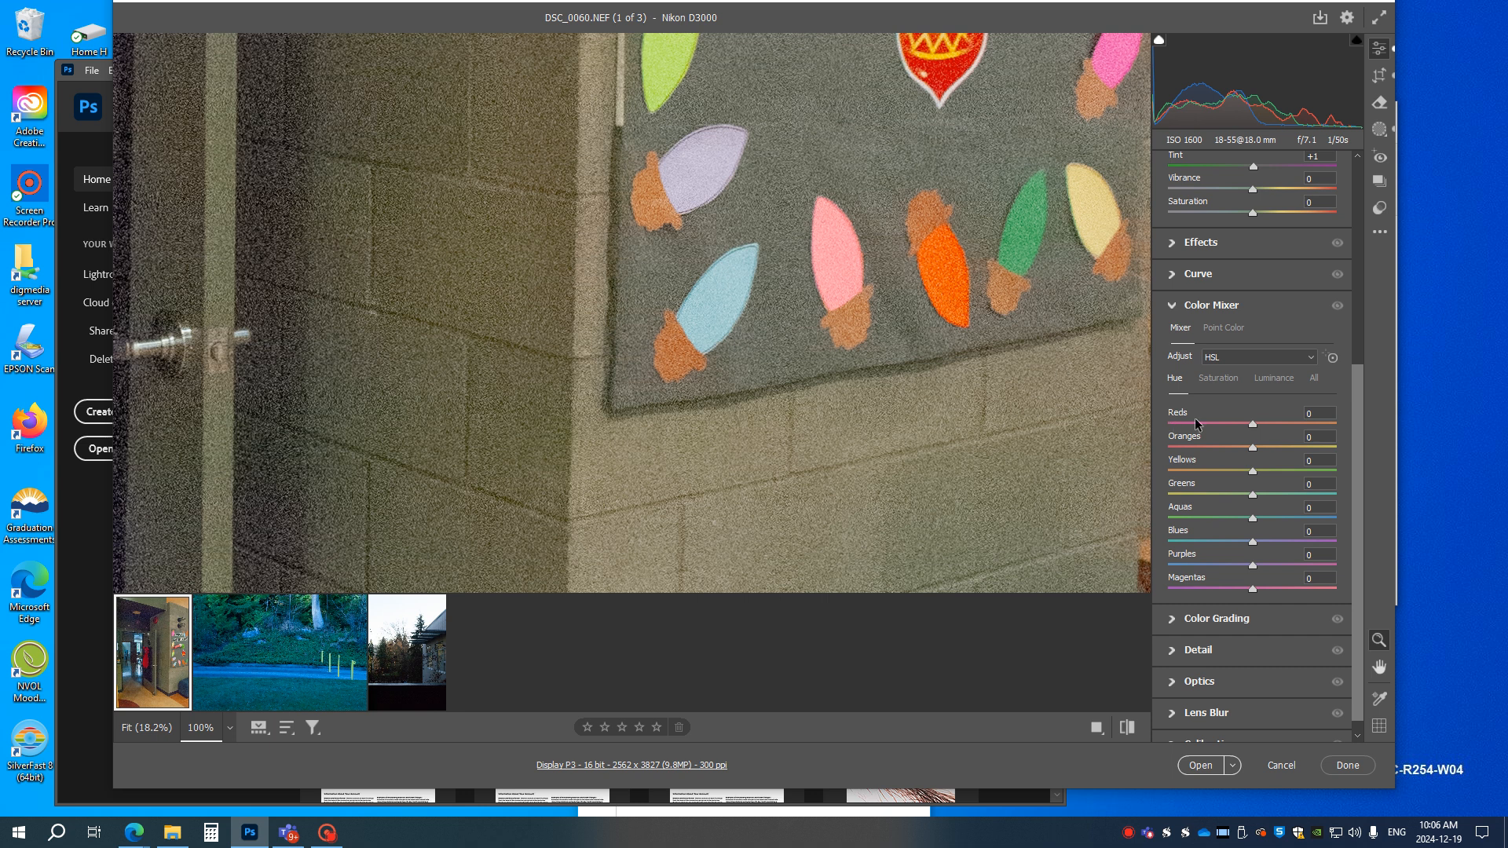
drag(1252, 424, 1154, 429)
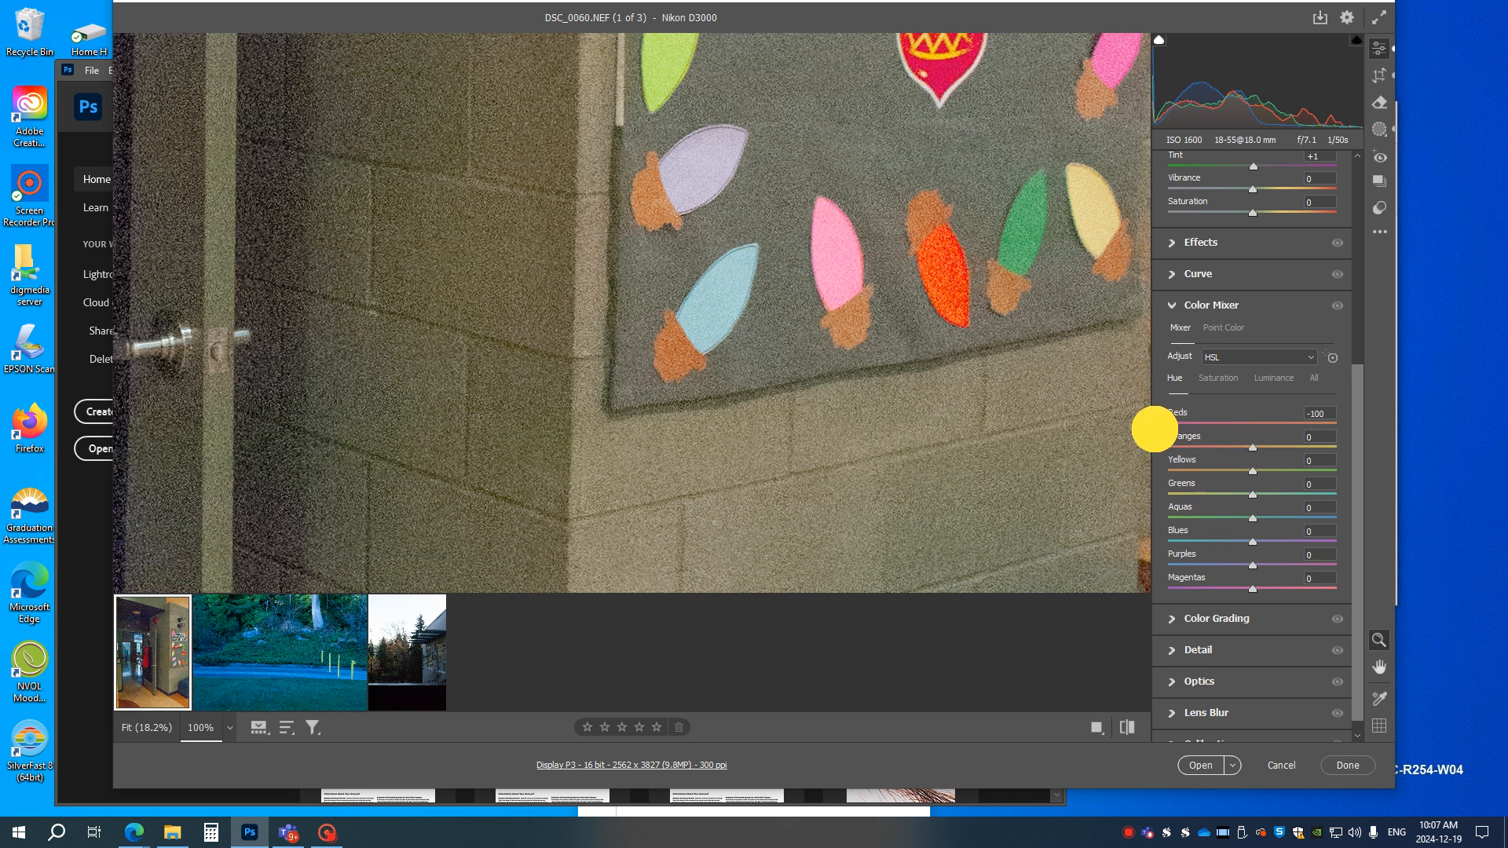
drag(1154, 429, 1254, 437)
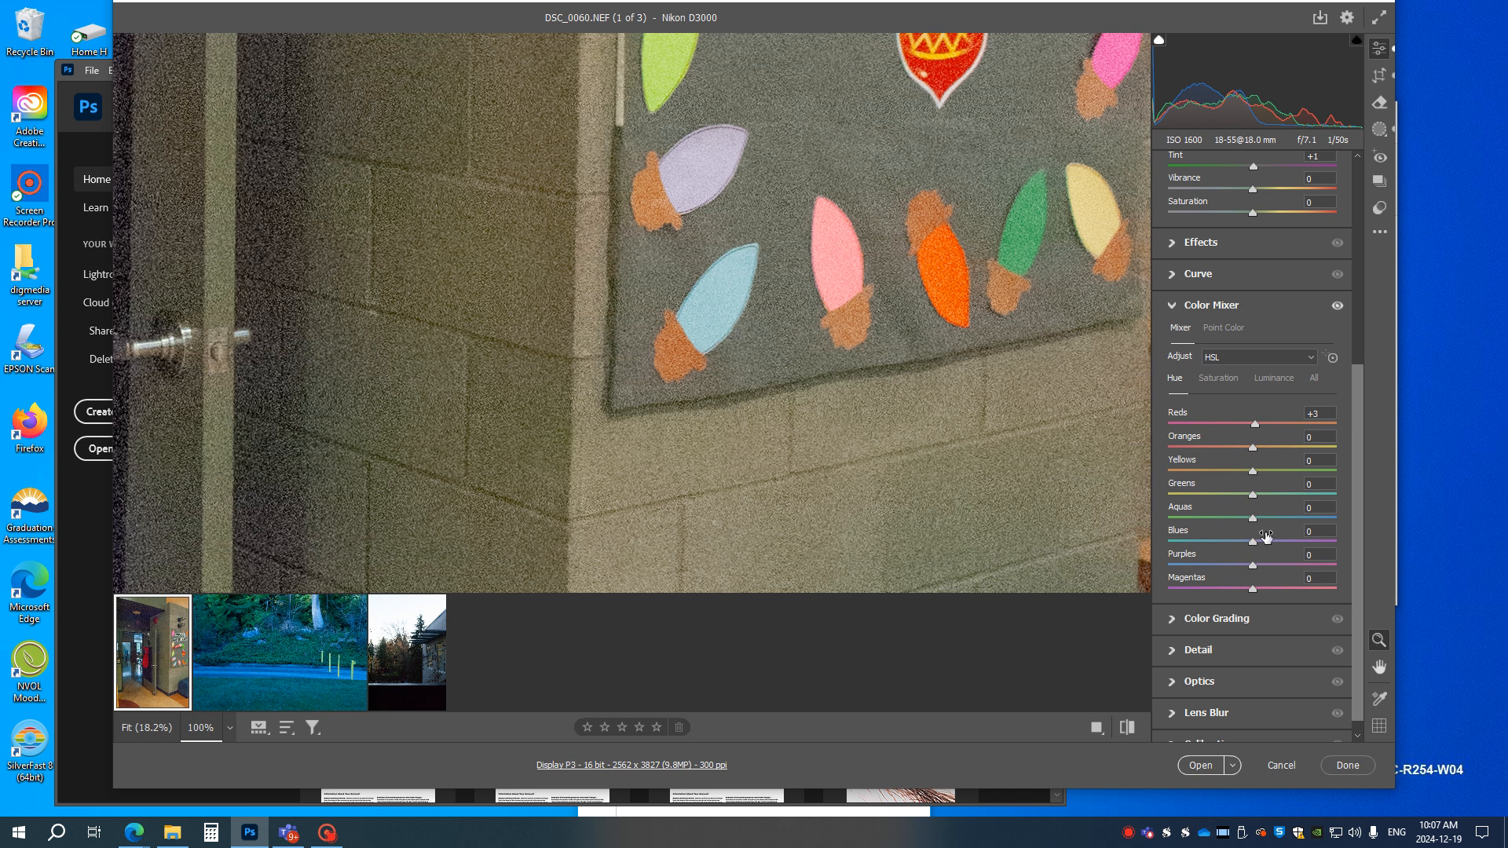
mouse_move(1253, 542)
mouse_down()
mouse_move(1124, 539)
mouse_move(1342, 531)
mouse_move(1171, 528)
mouse_move(1252, 534)
mouse_up()
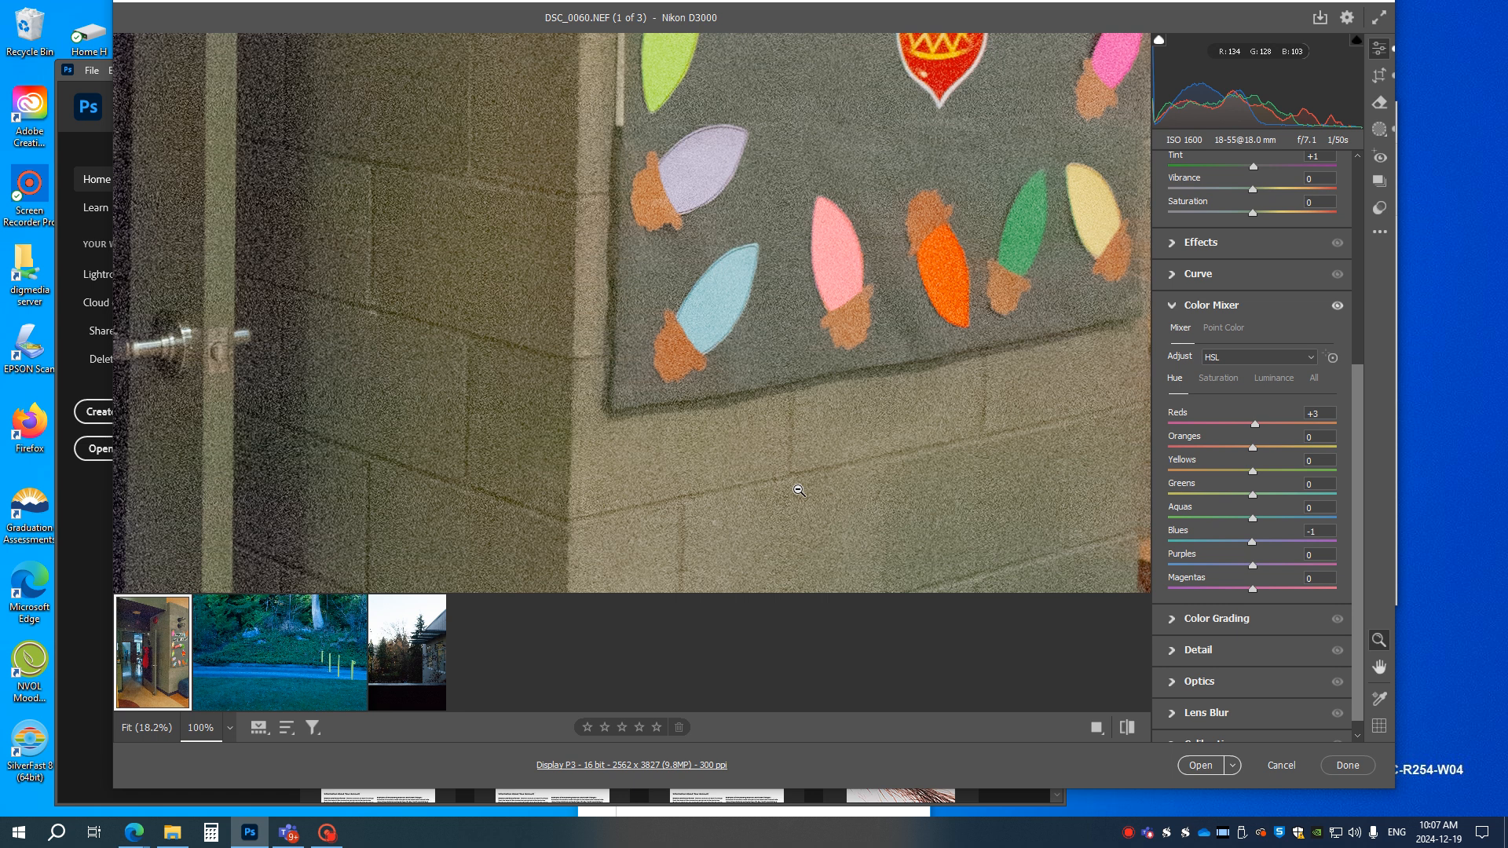
click(790, 446)
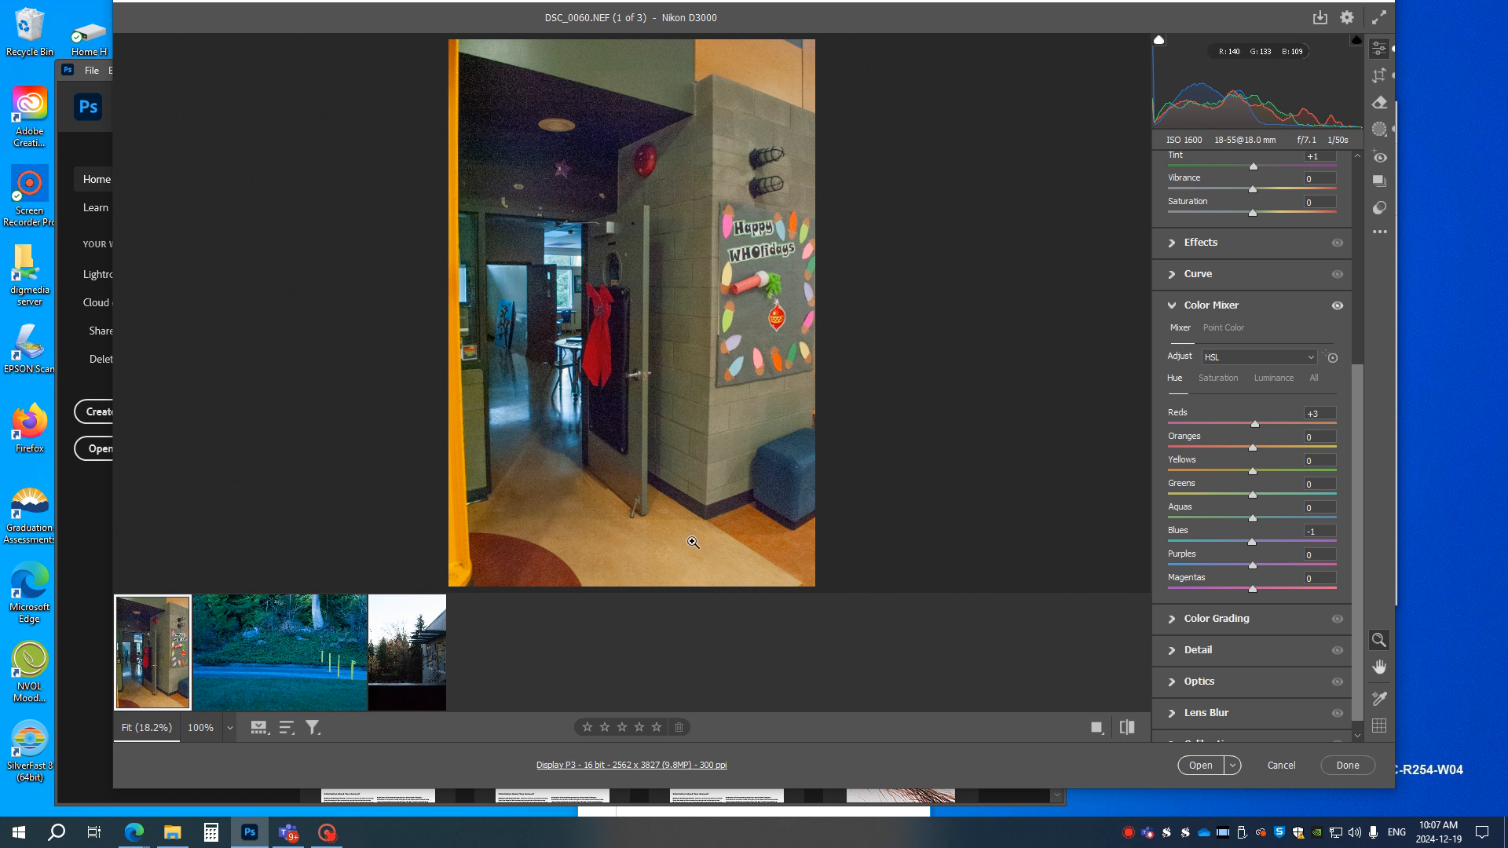
Step: Switch to DSC_0062.NEF, straighten it with the Crop tool at an angle of -0.64 and apply the crop
click(263, 673)
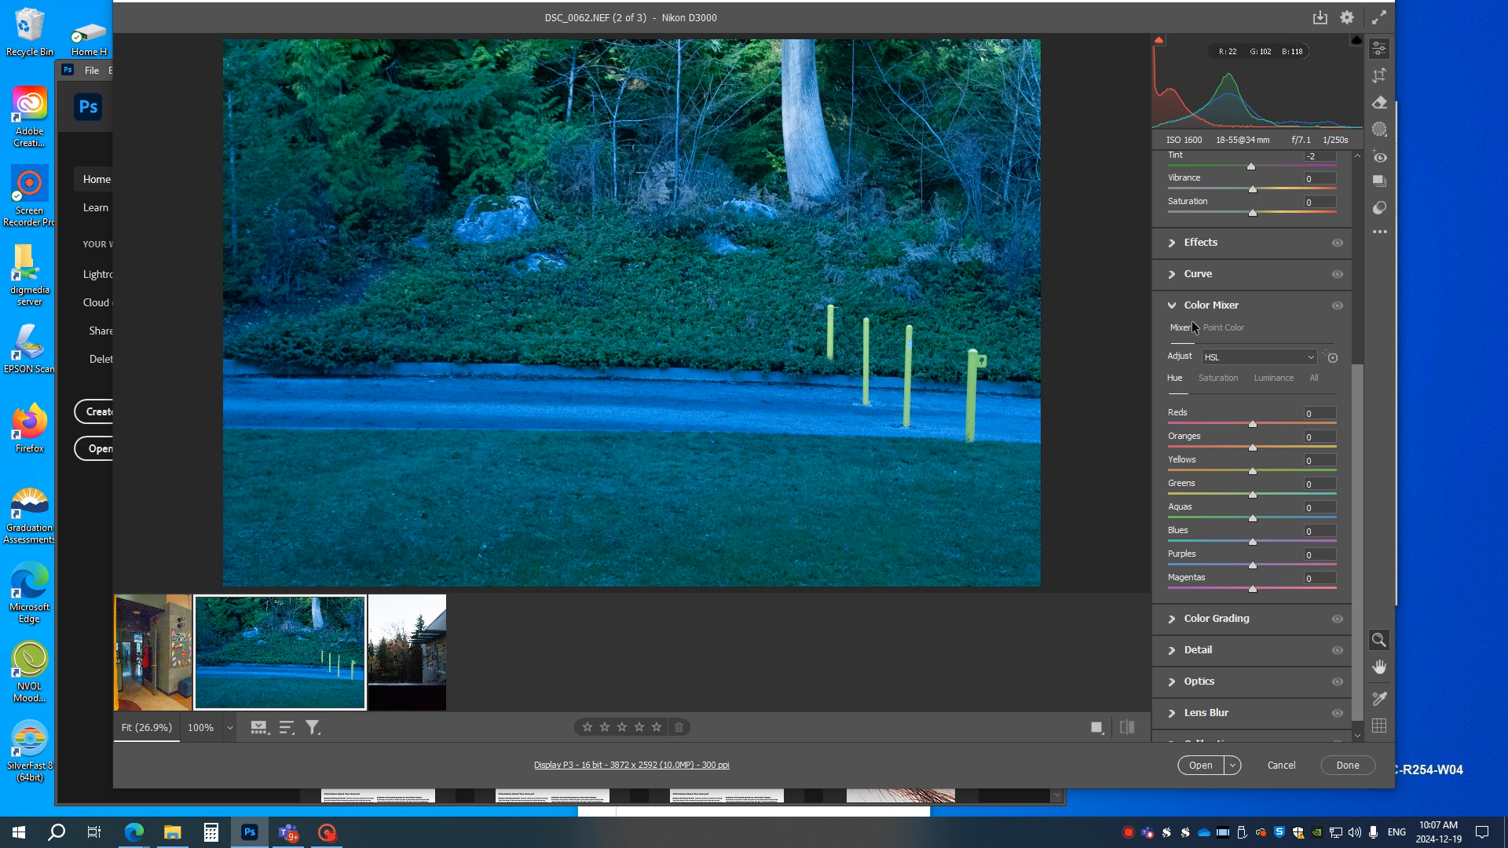
scroll(1223, 349, up, 5)
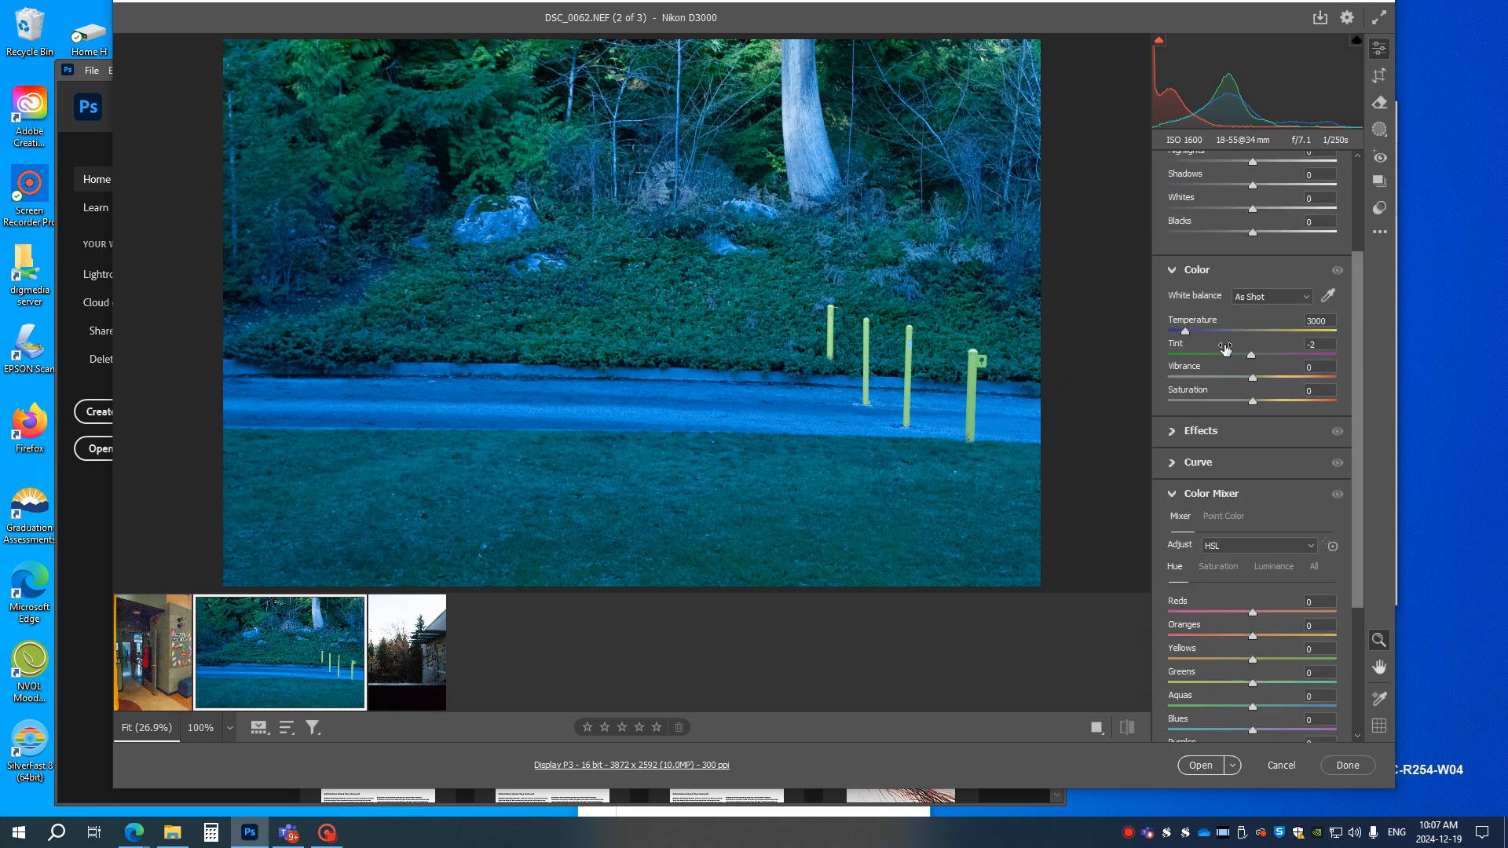
key(alt)
alt+click(1378, 76)
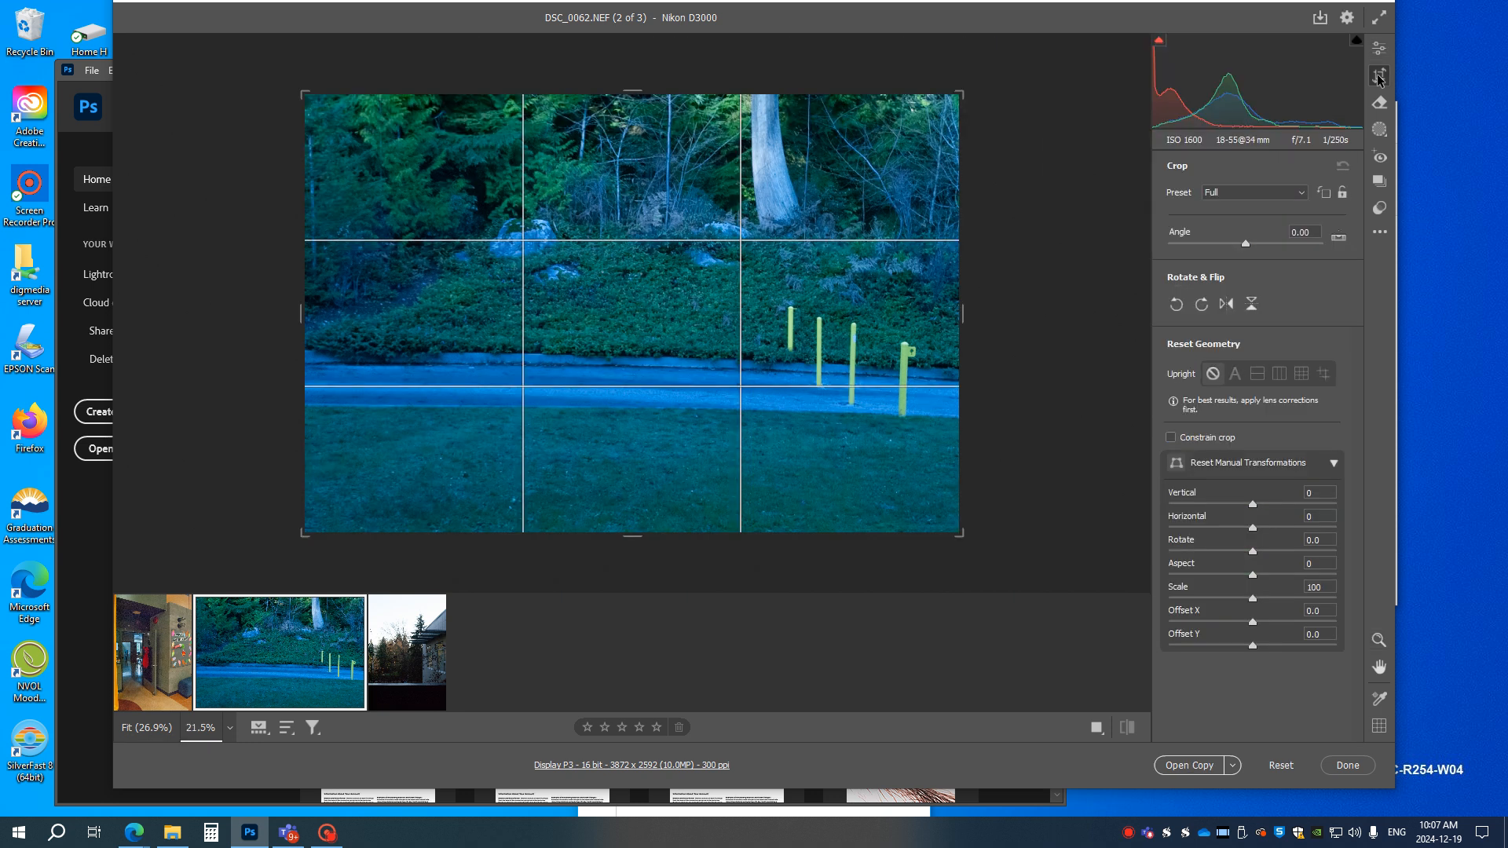
alt+click(1378, 77)
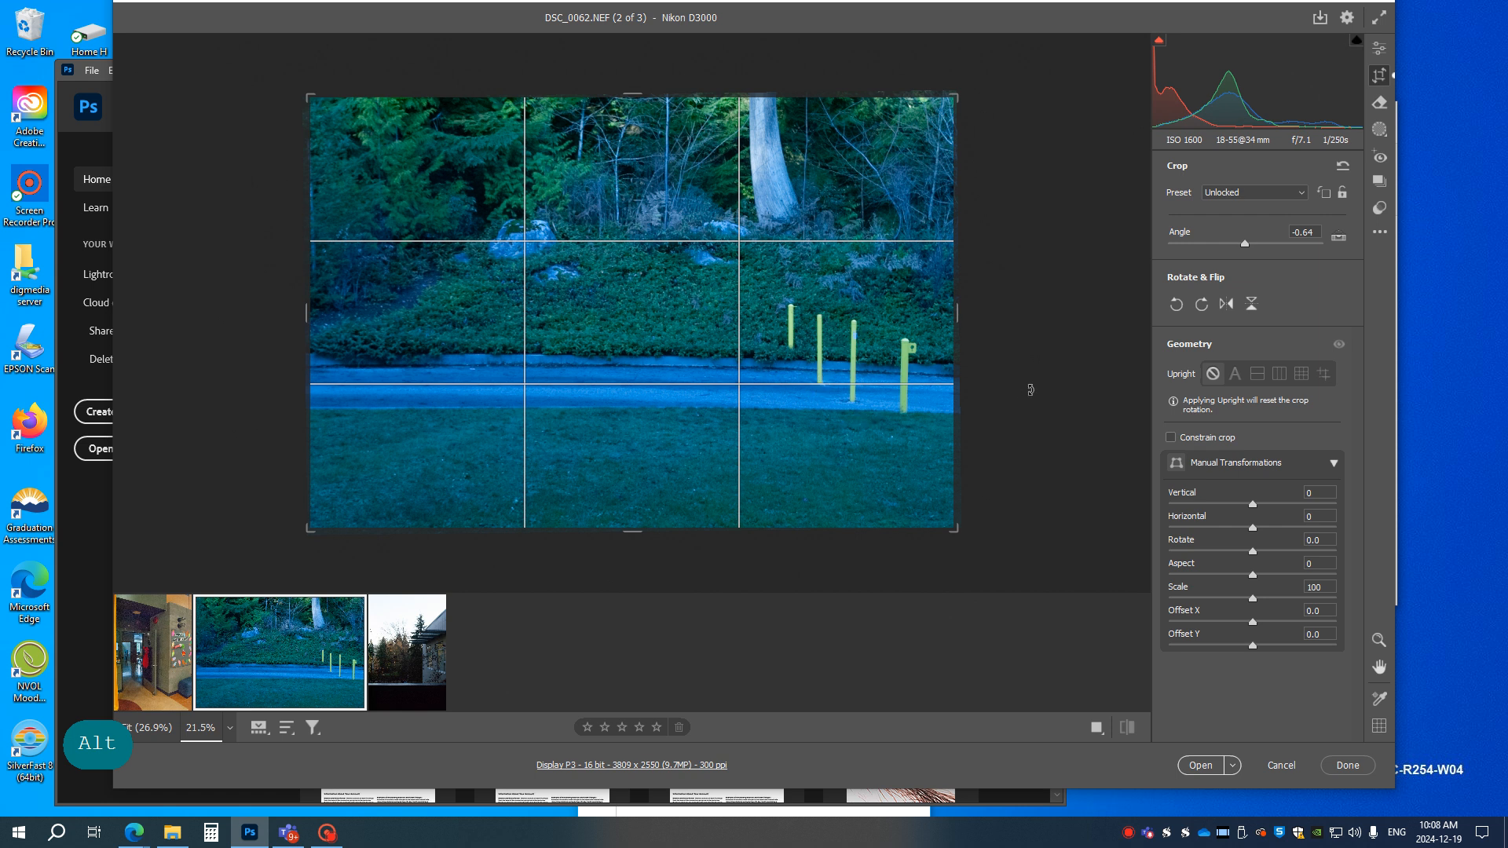
key(Return)
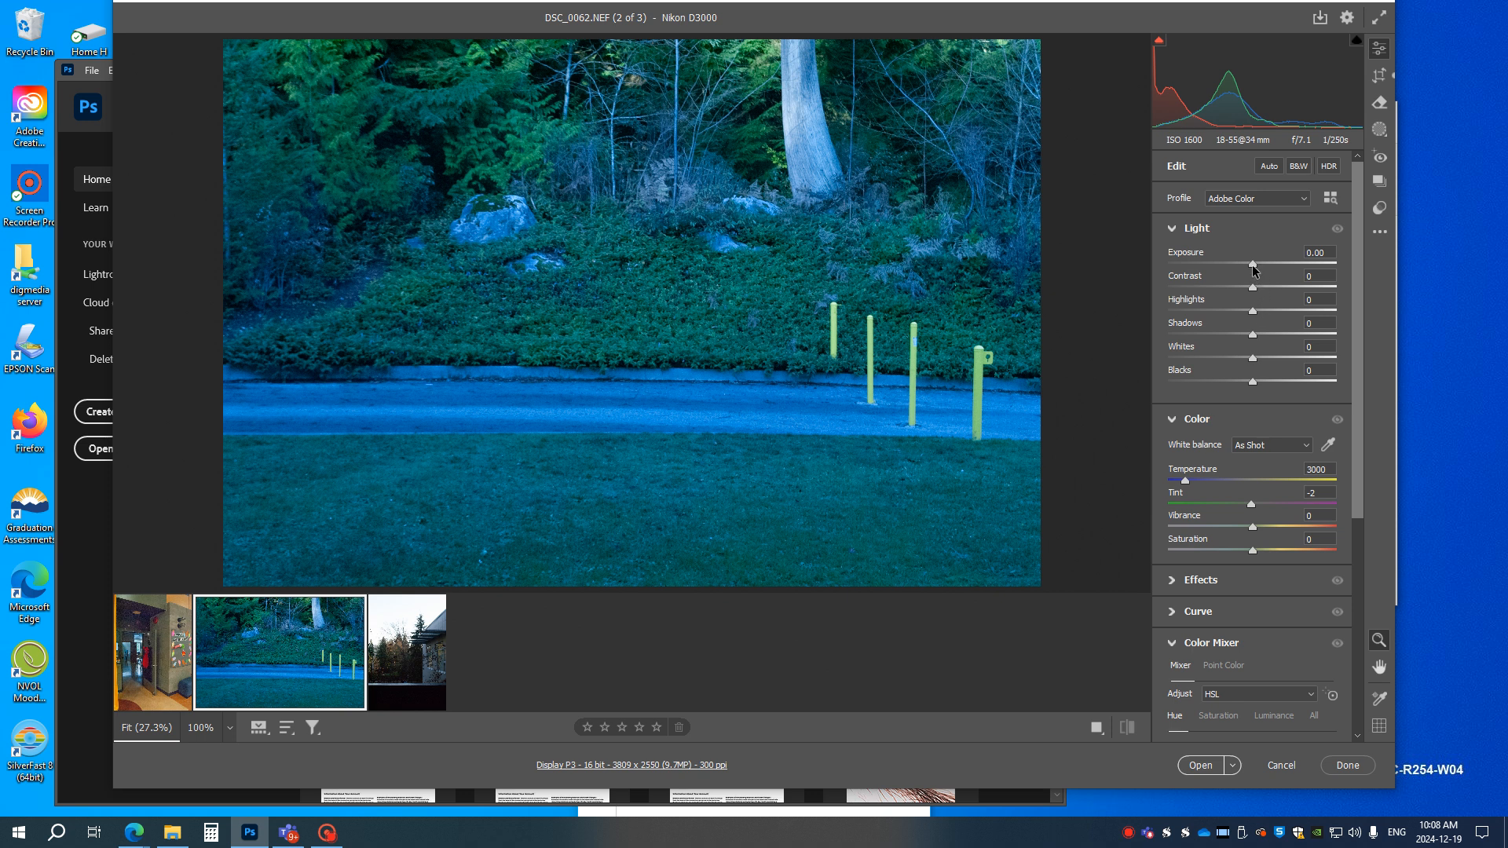
Step: Adjust the light of DSC_0062.NEF with Exposure +0.75, Highlights -86 and Shadows +100
drag(1252, 264, 1261, 265)
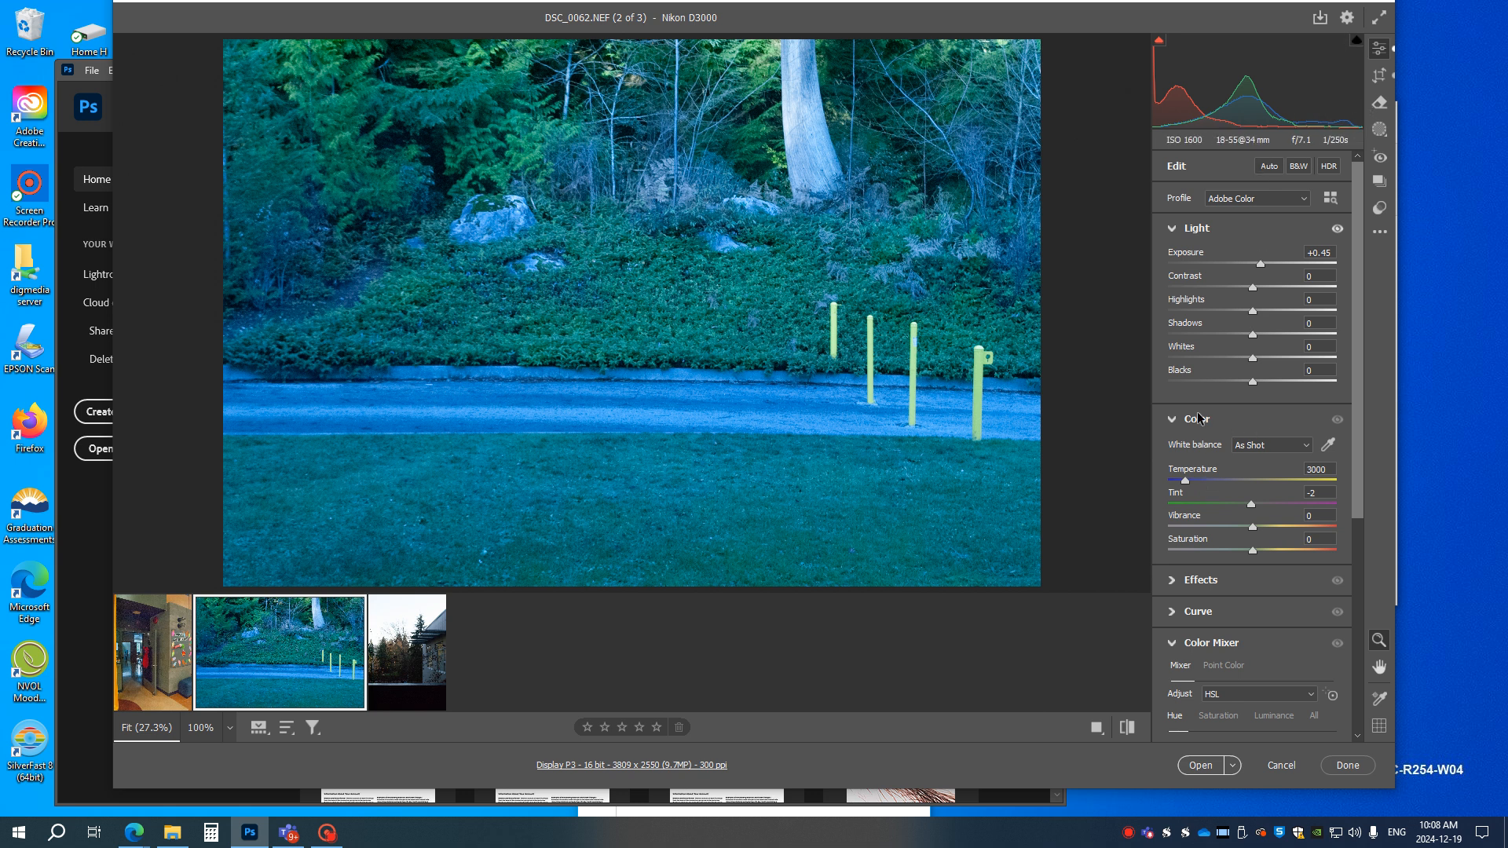
mouse_move(1261, 263)
mouse_down()
mouse_move(1295, 263)
mouse_move(1267, 265)
mouse_up()
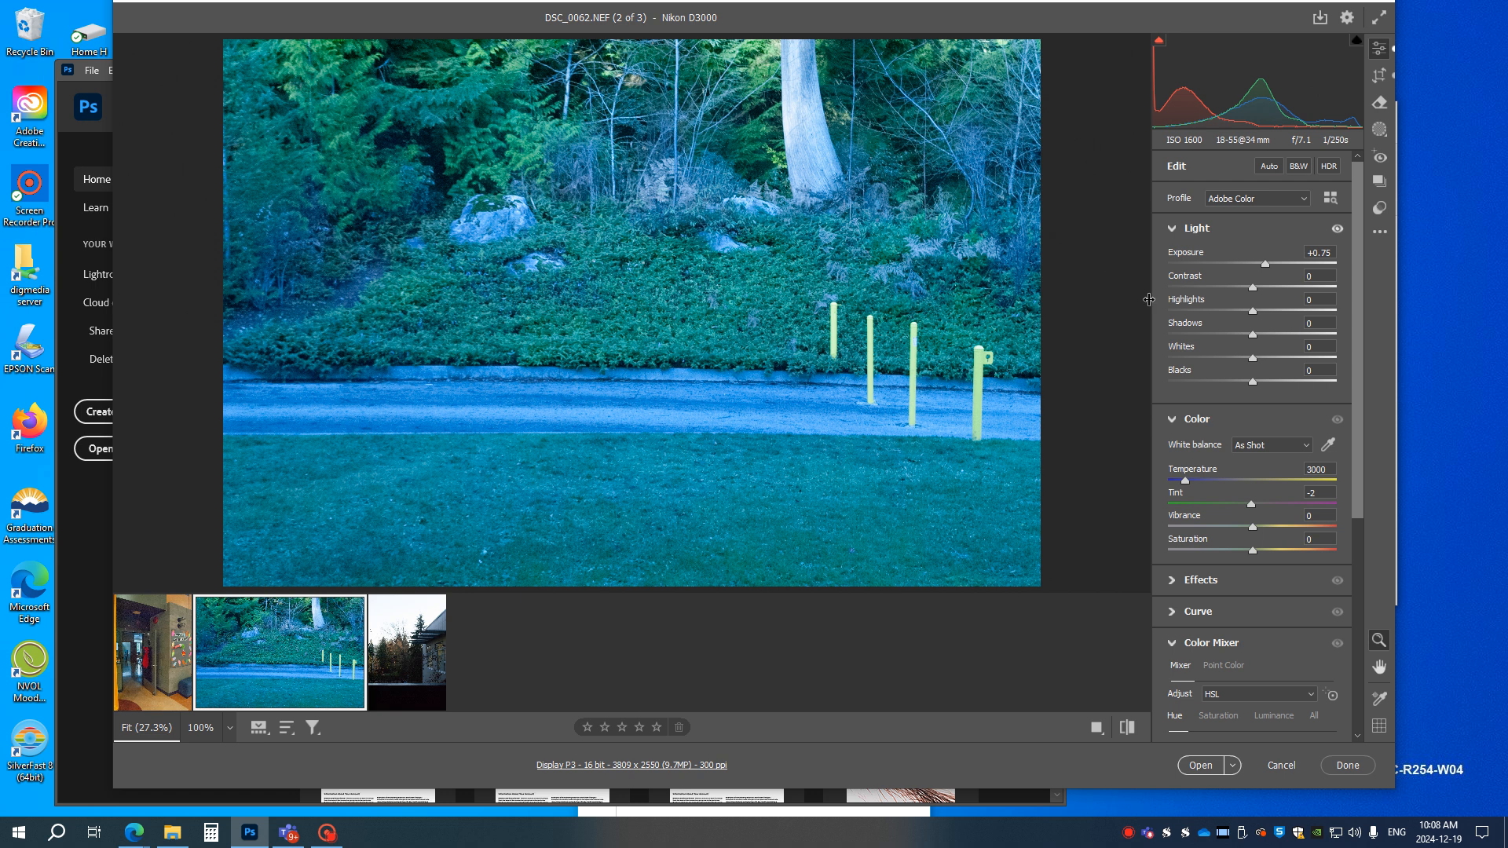
drag(1252, 311, 1179, 310)
click(425, 122)
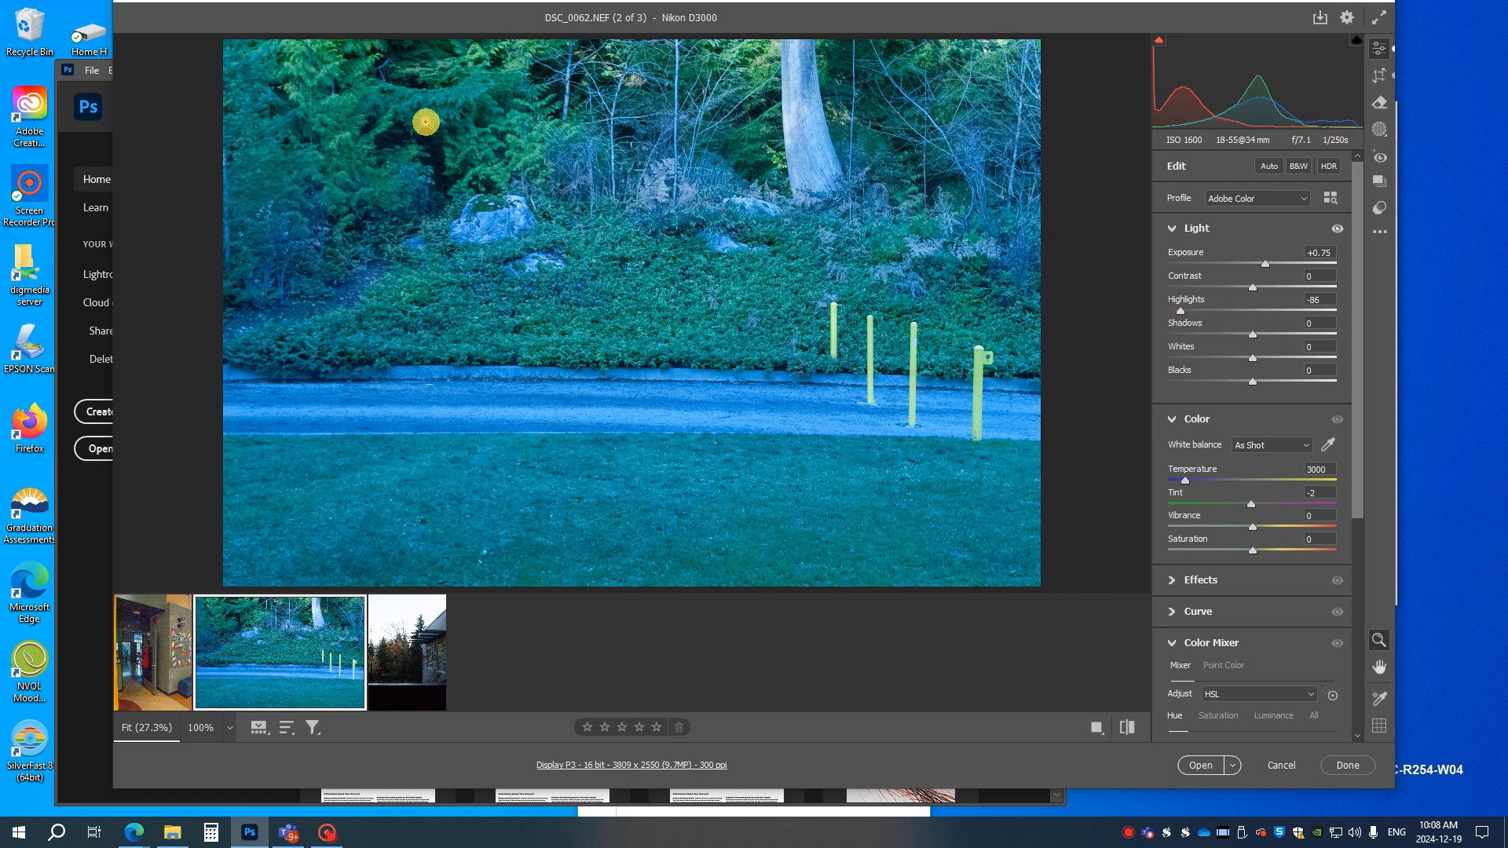
drag(1251, 339, 1346, 343)
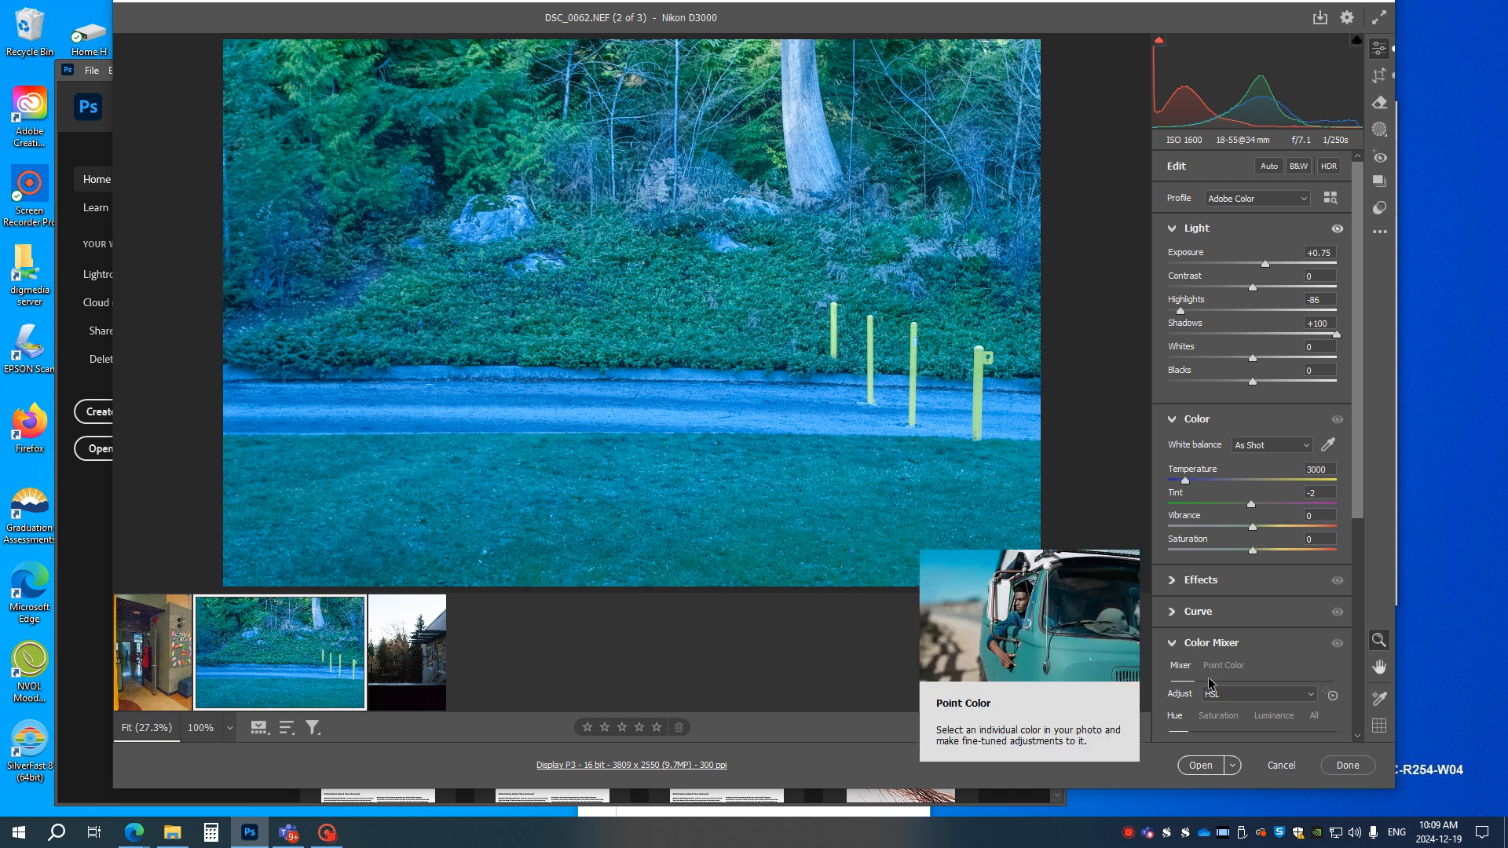
Step: Switch to DSC_0064.NEF, the photo of trees beside the building
scroll(1209, 683, down, 2)
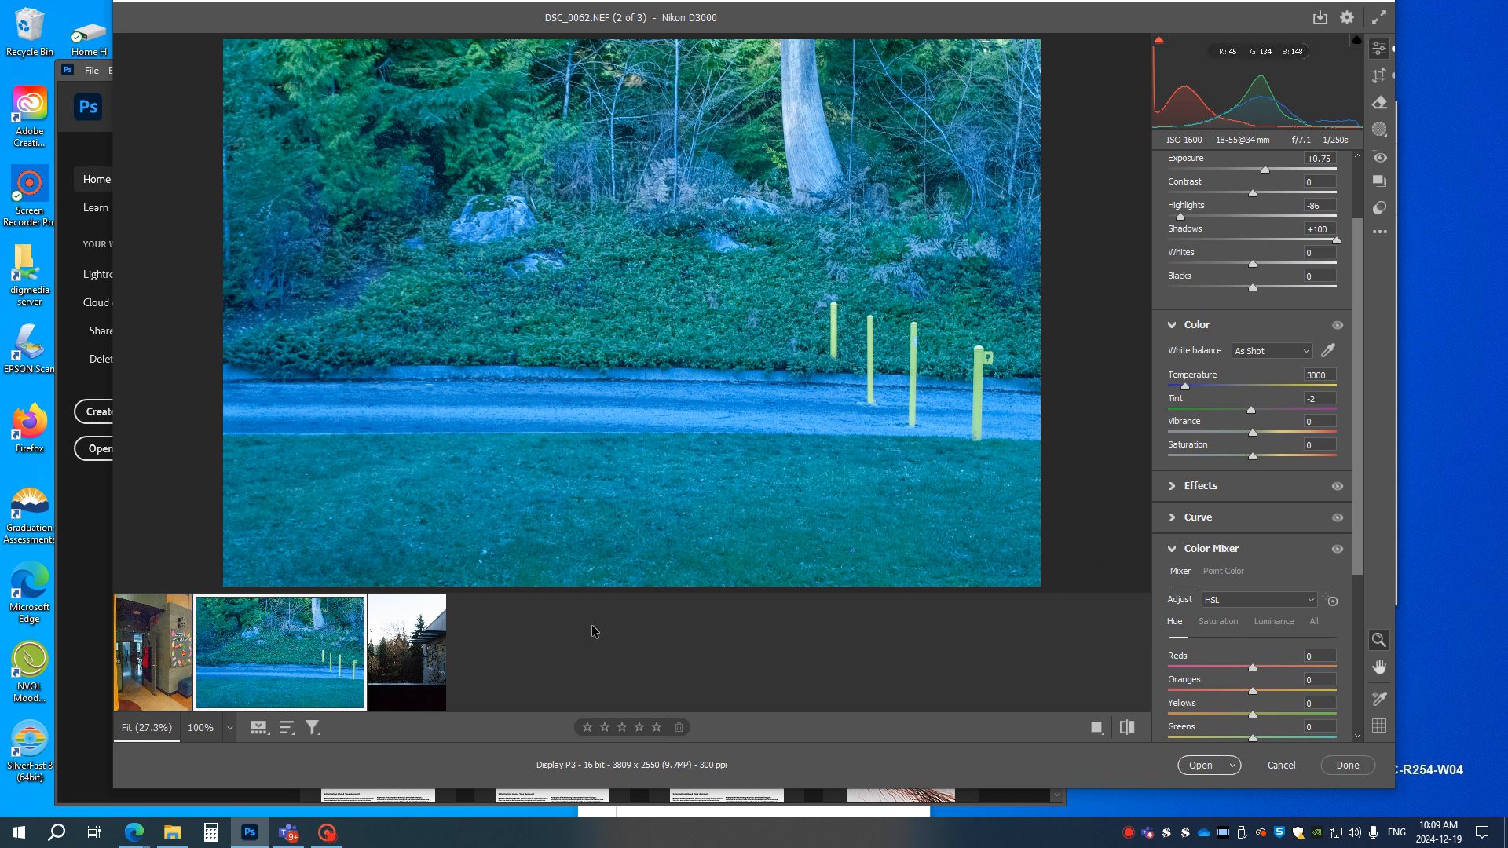
click(395, 664)
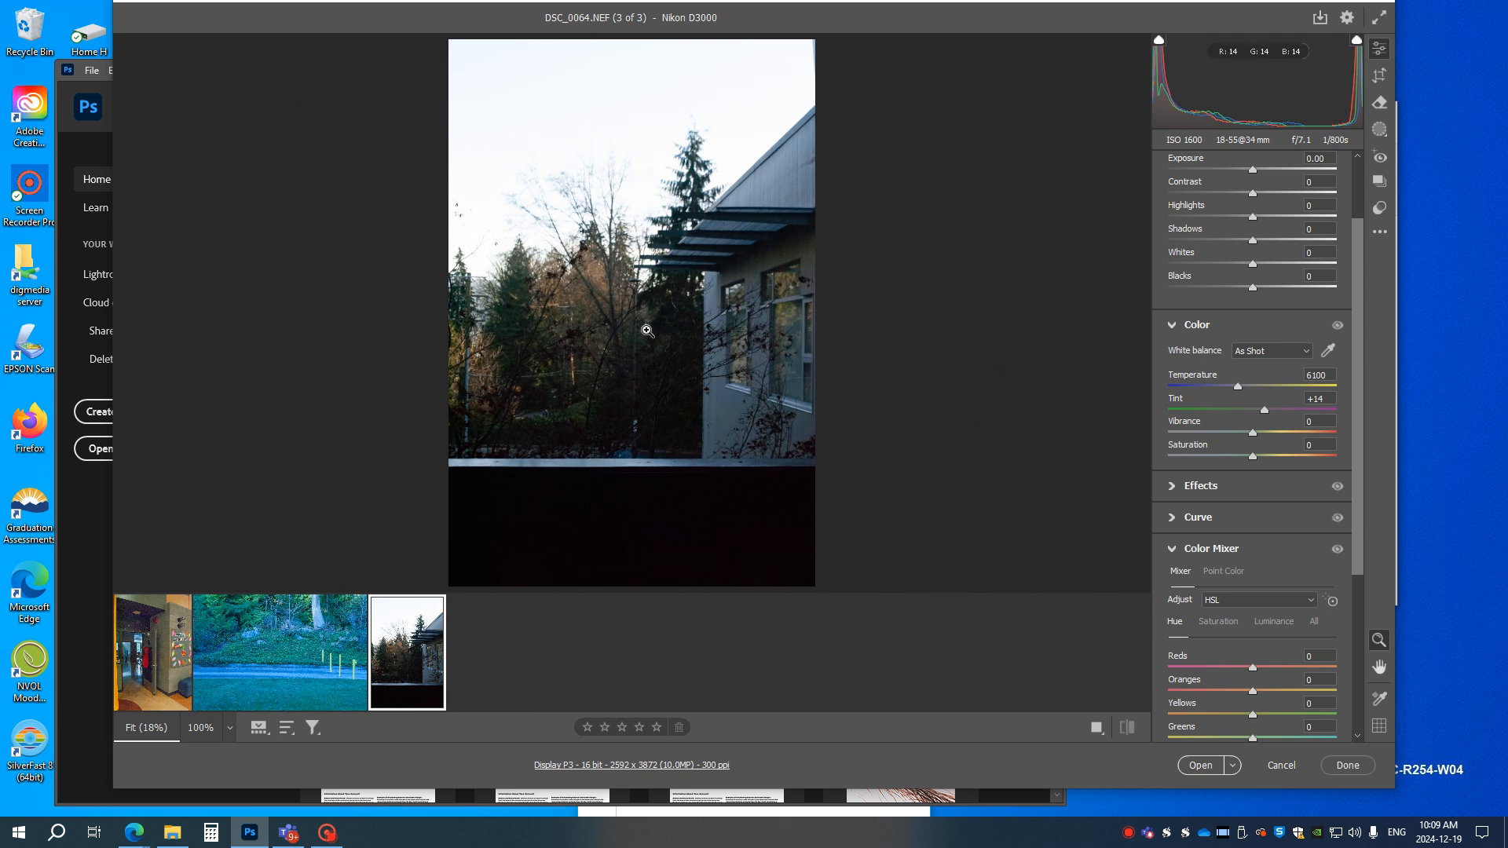
Step: Try a Sky mask with Exposure -0.05 on DSC_0064.NEF, and delete that mask
mouse_move(359, 664)
click(1379, 129)
click(1251, 205)
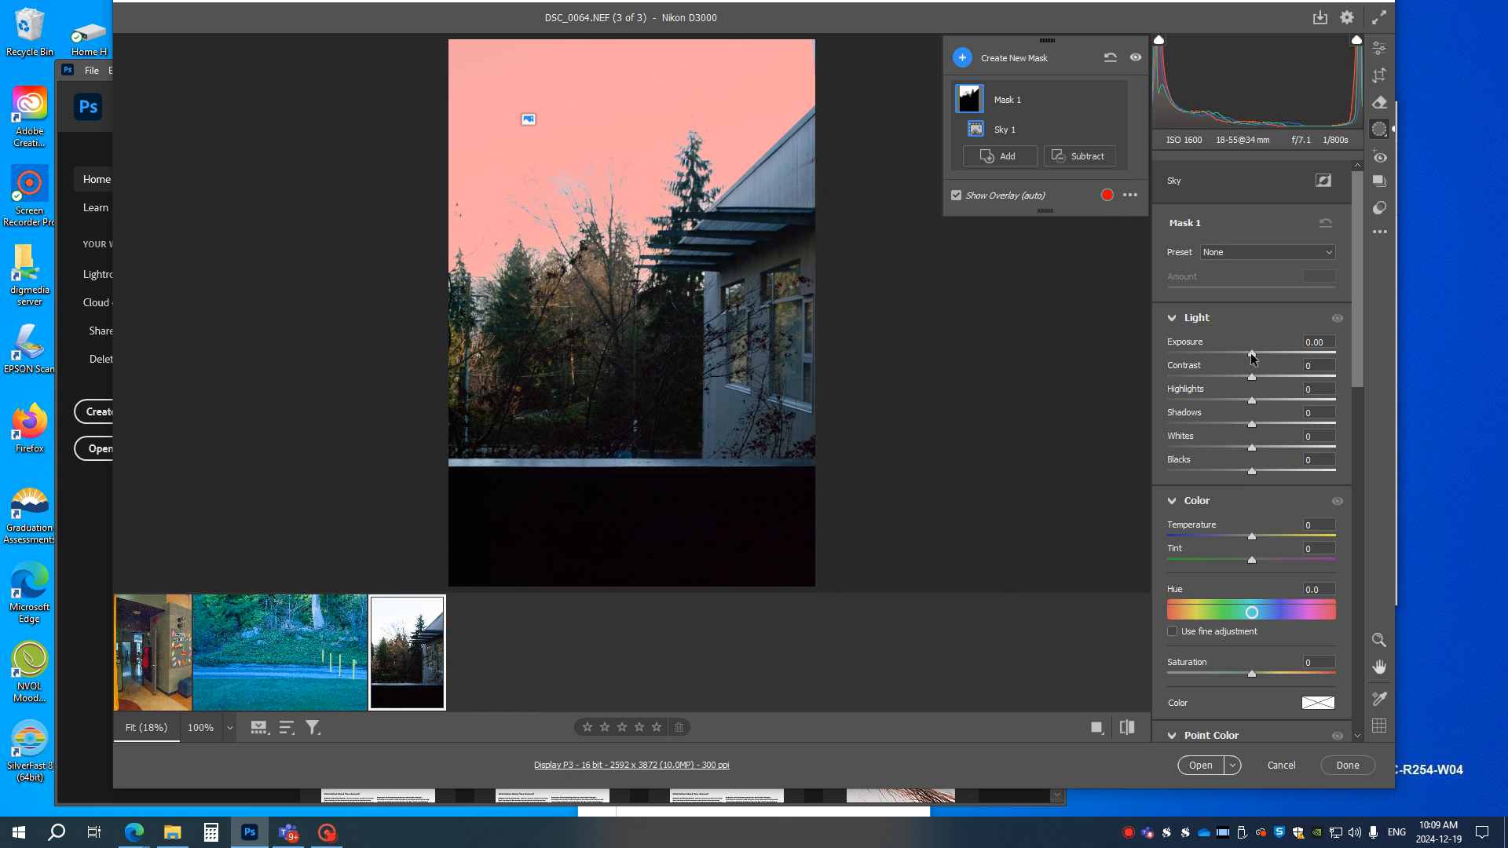
mouse_move(1252, 355)
mouse_down()
mouse_move(1181, 363)
mouse_move(1251, 352)
mouse_up()
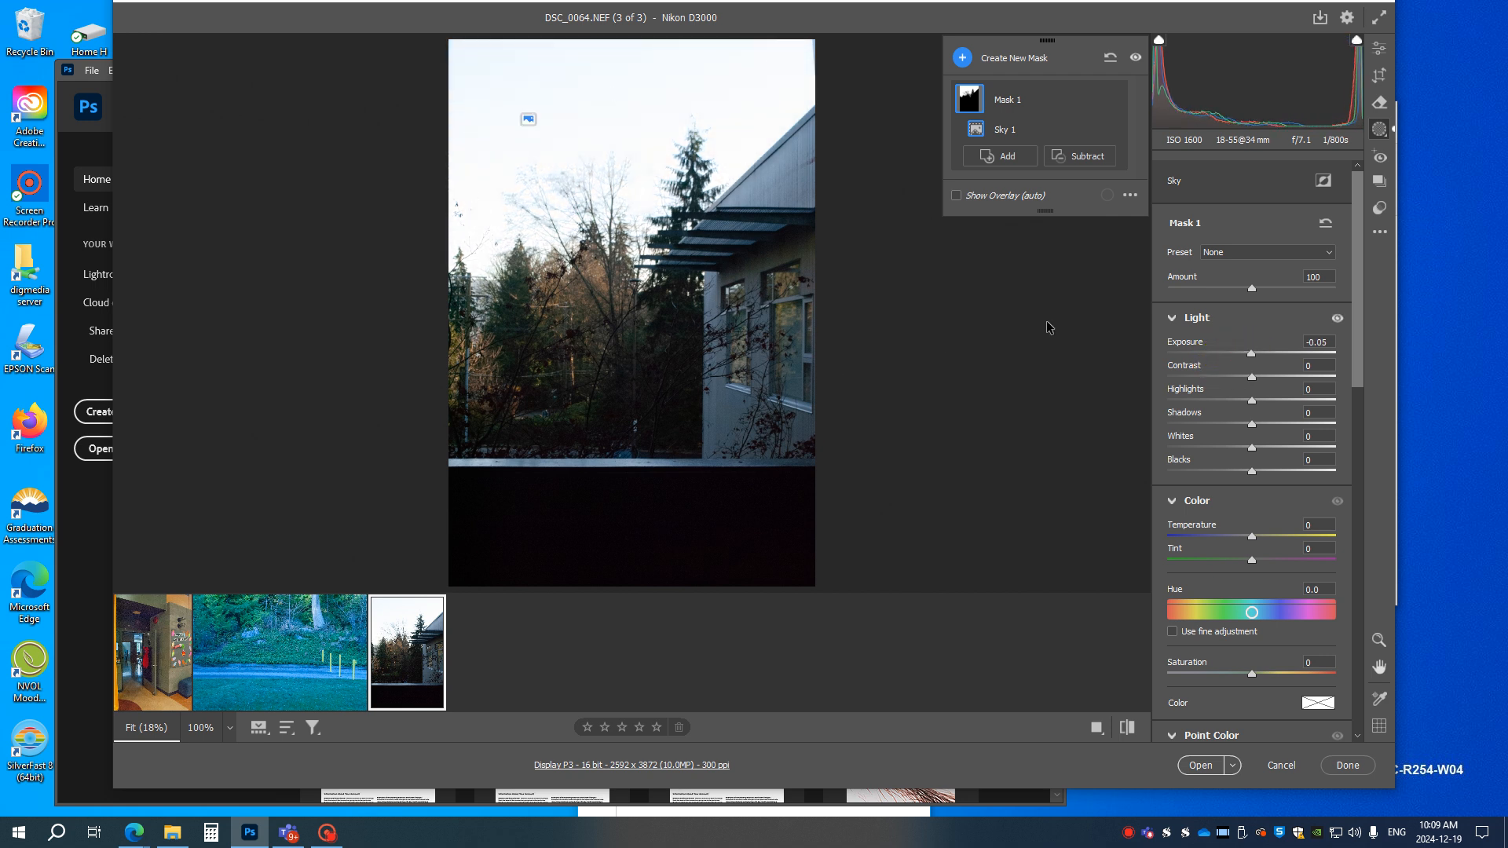
mouse_move(1000, 107)
click(1098, 100)
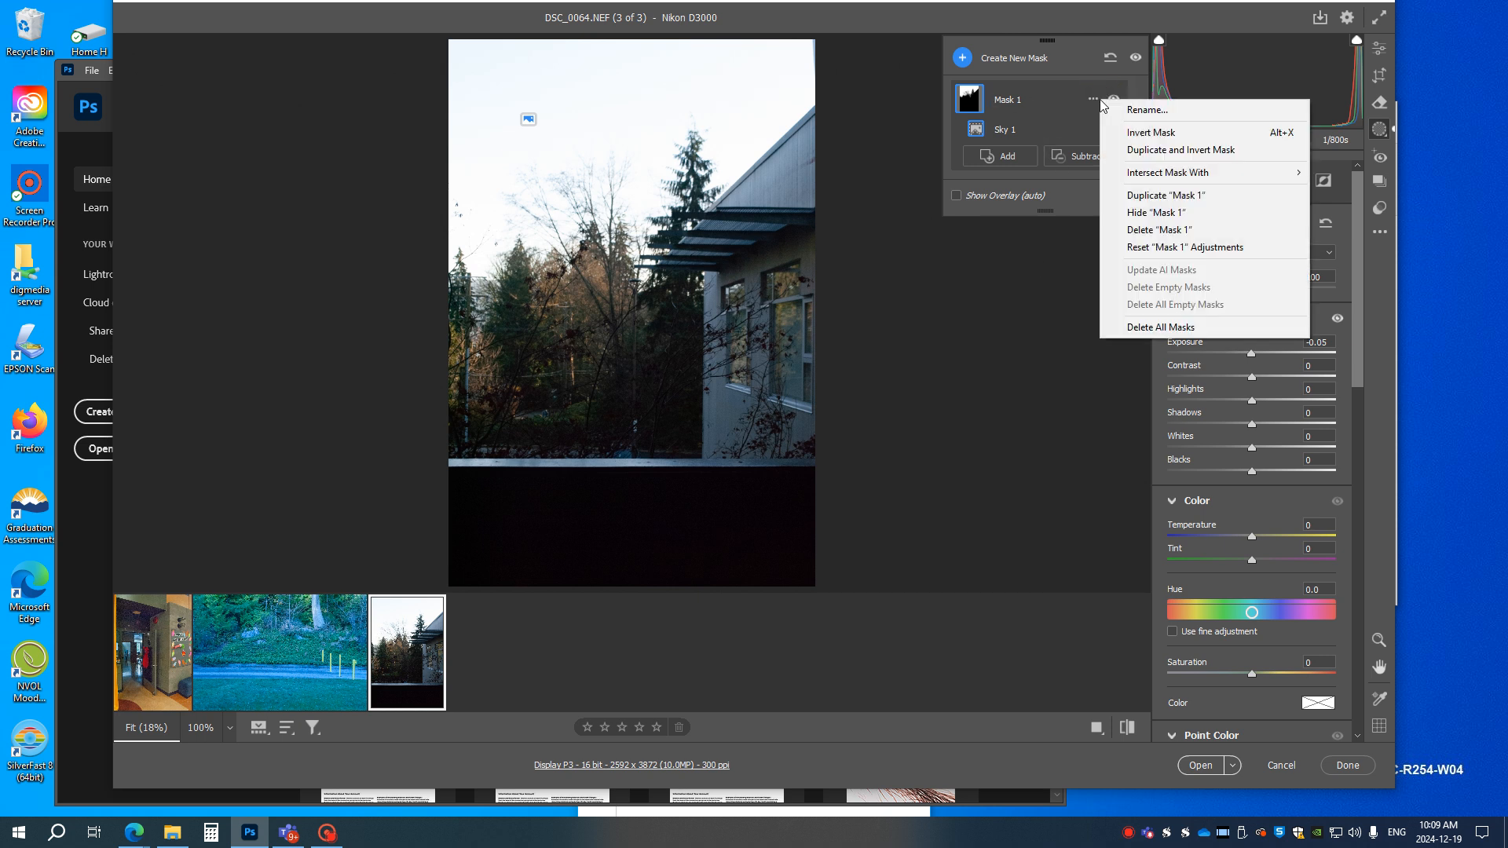
click(1154, 230)
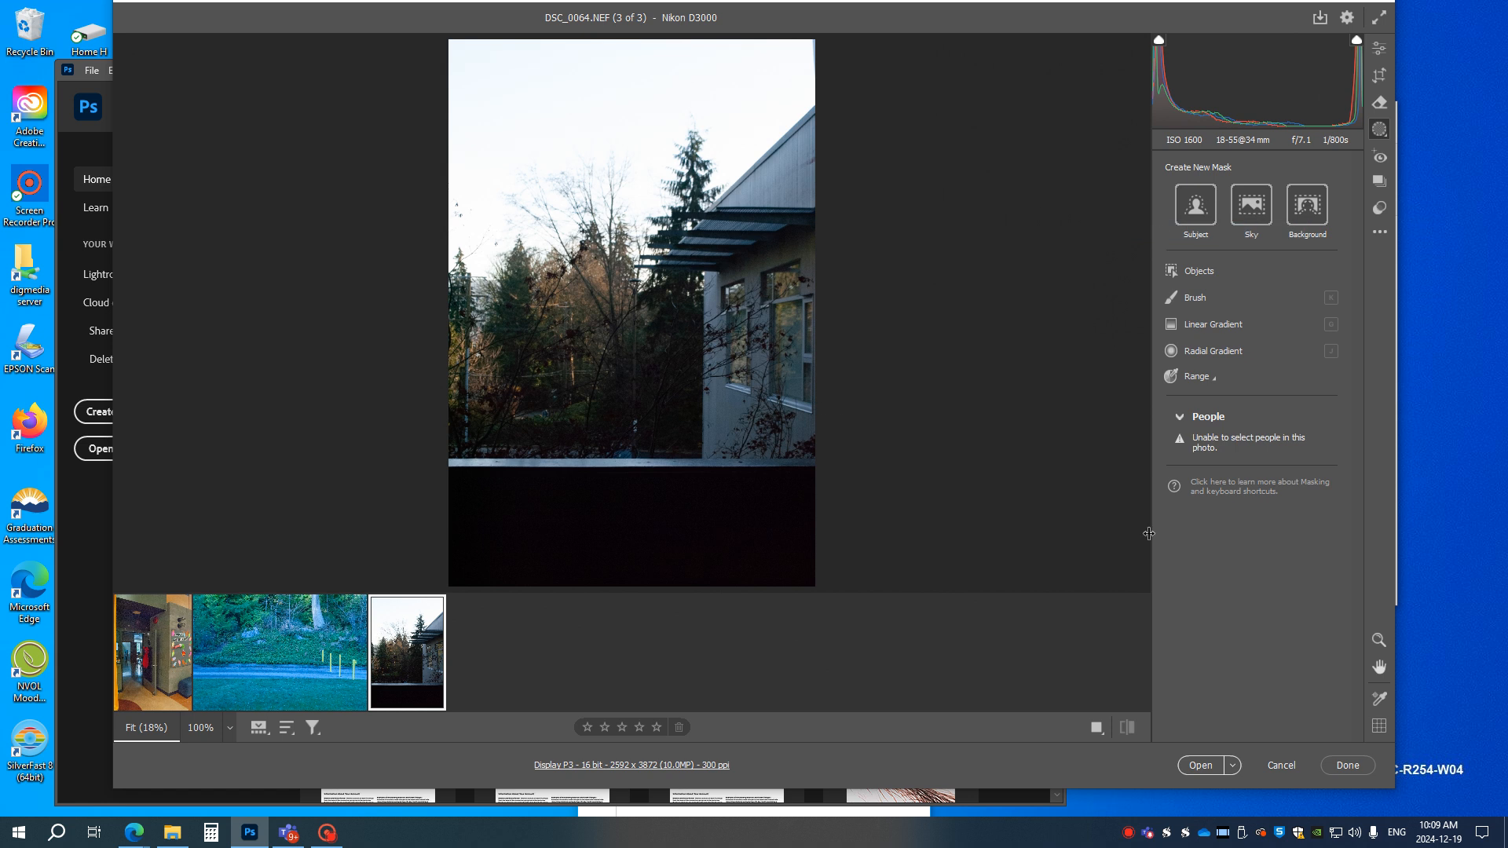
click(1379, 48)
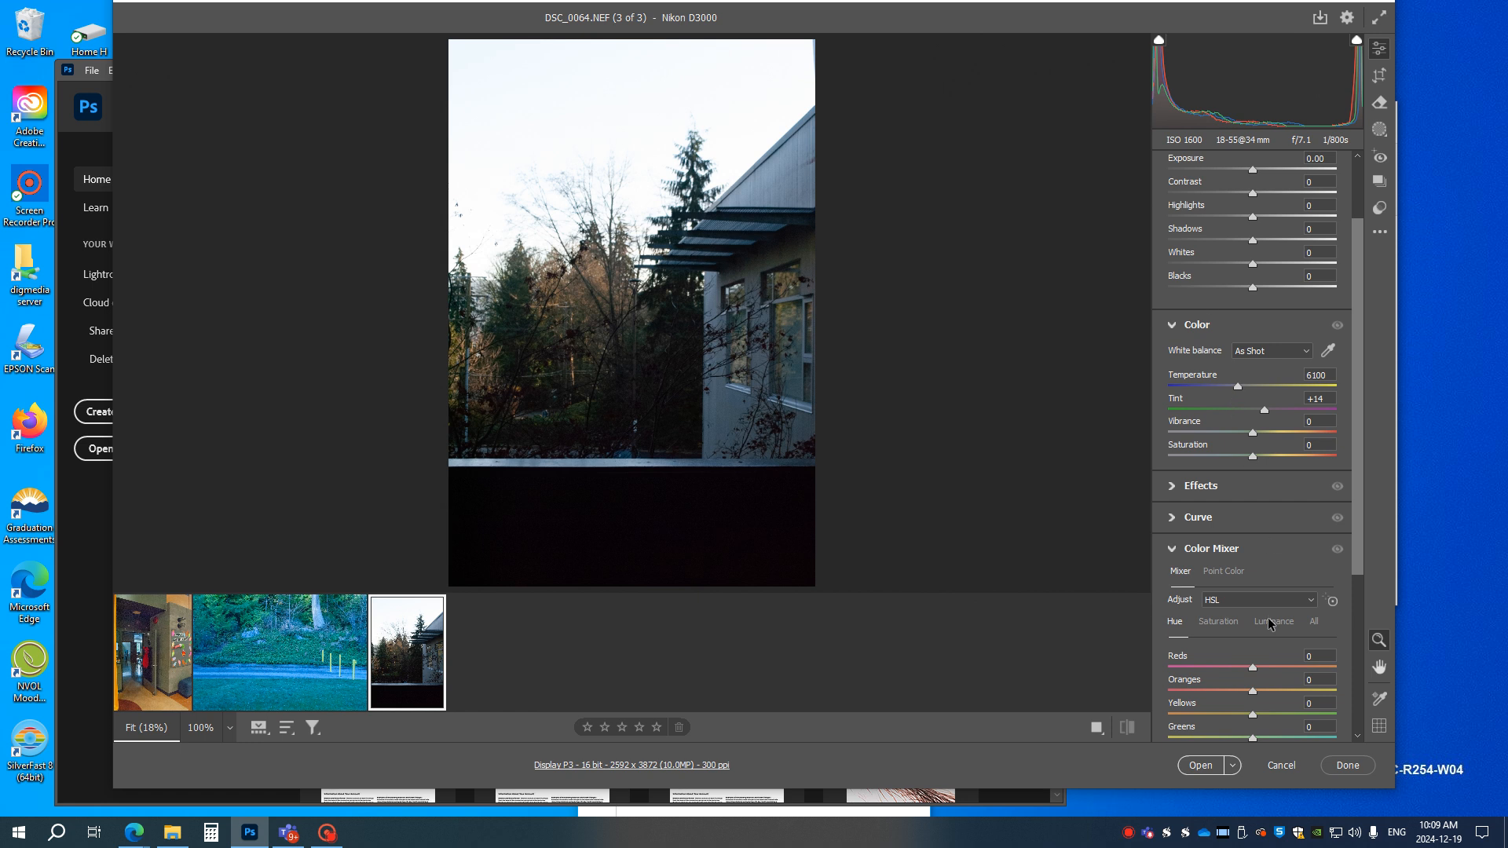
Step: Adjust the light of DSC_0064.NEF with Exposure +1.05, Shadows +27 and Blacks -34, and show the before and after views side by side
scroll(1235, 471, up, 2)
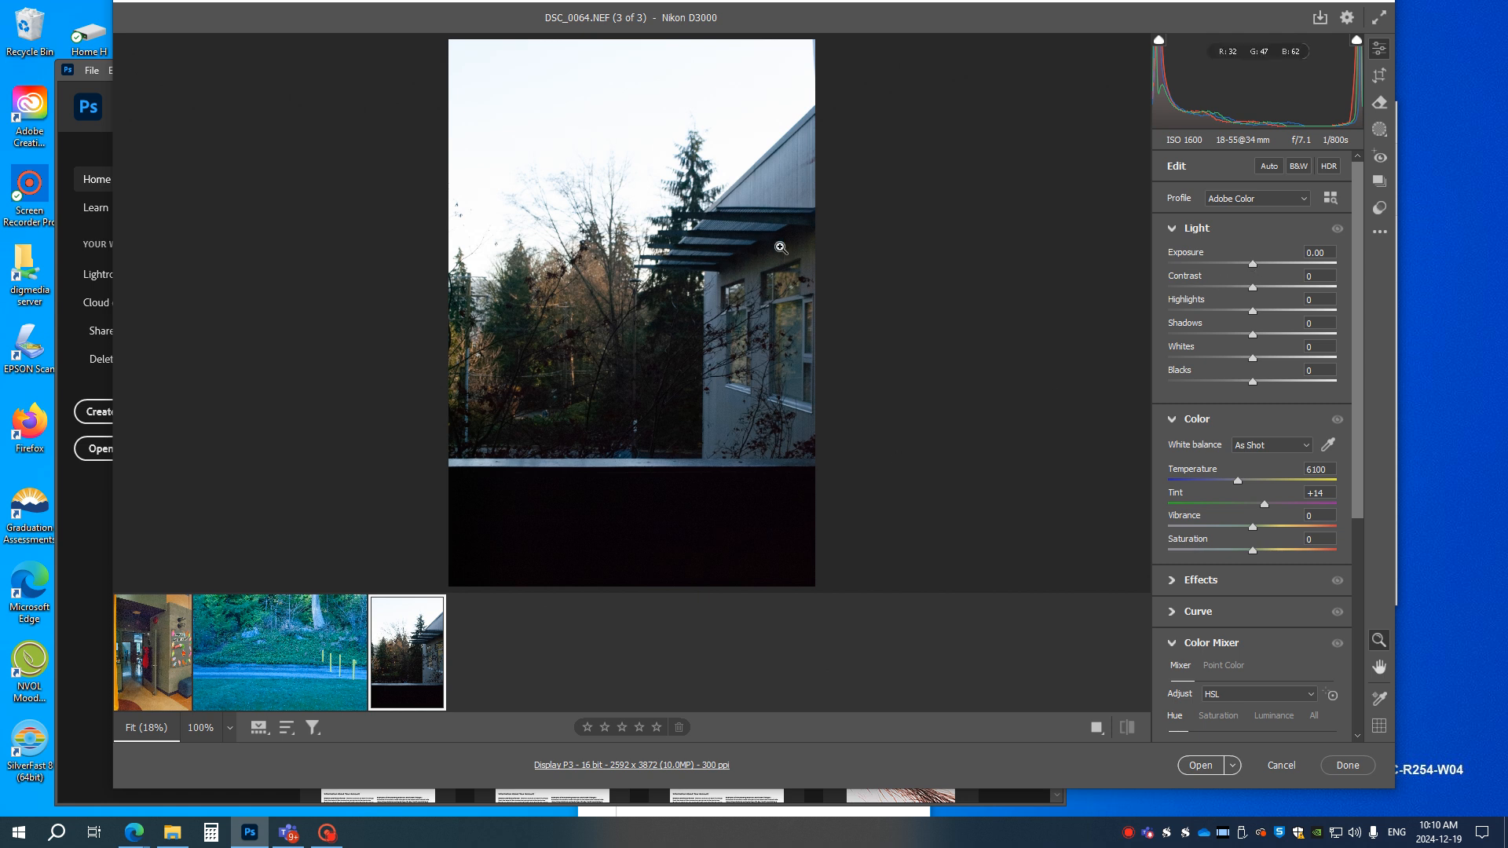
drag(1255, 267, 1216, 266)
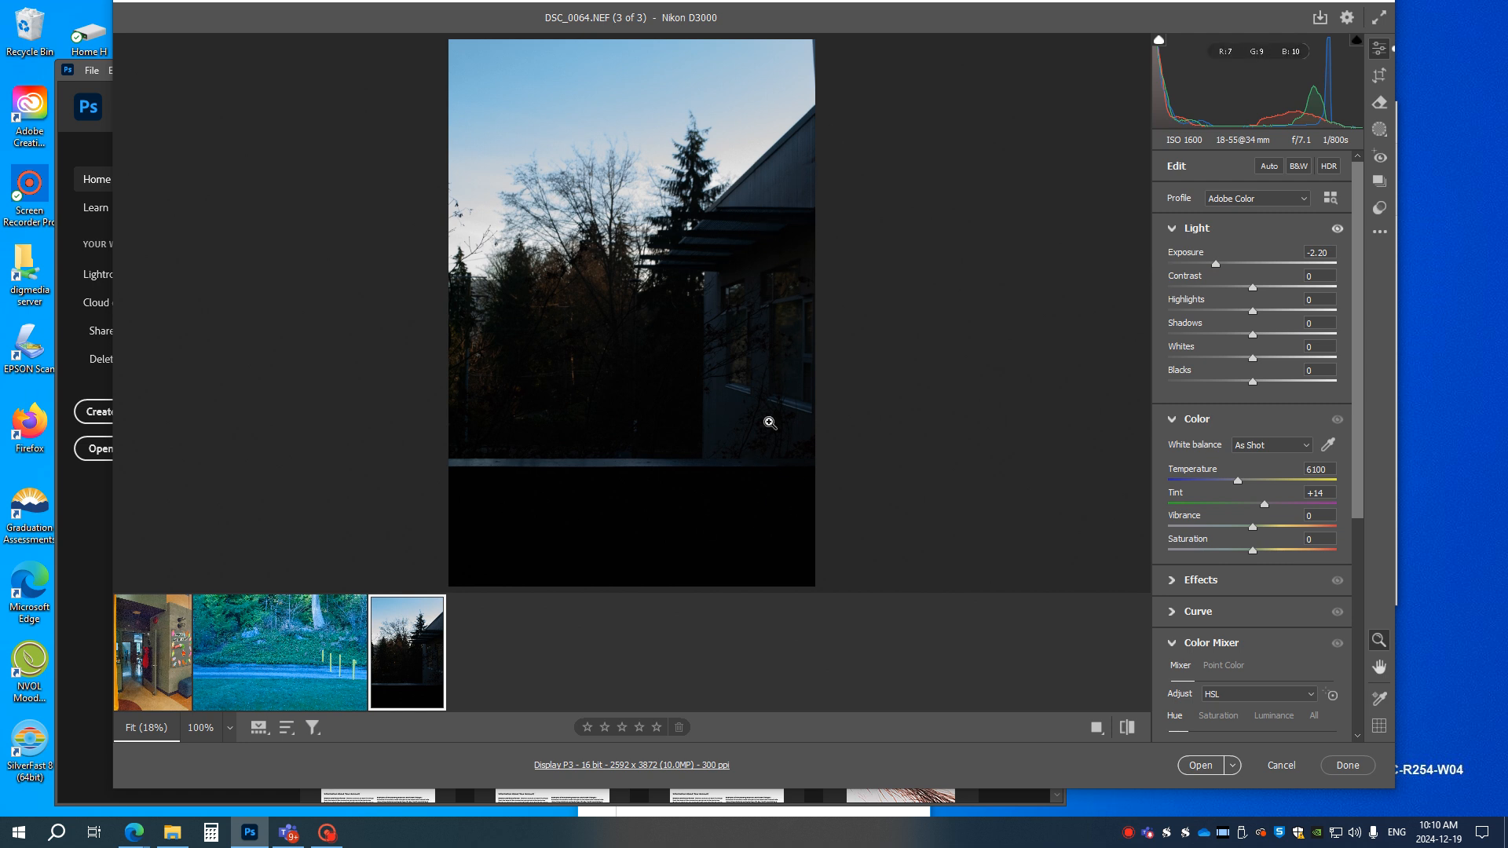
drag(1216, 266, 1269, 252)
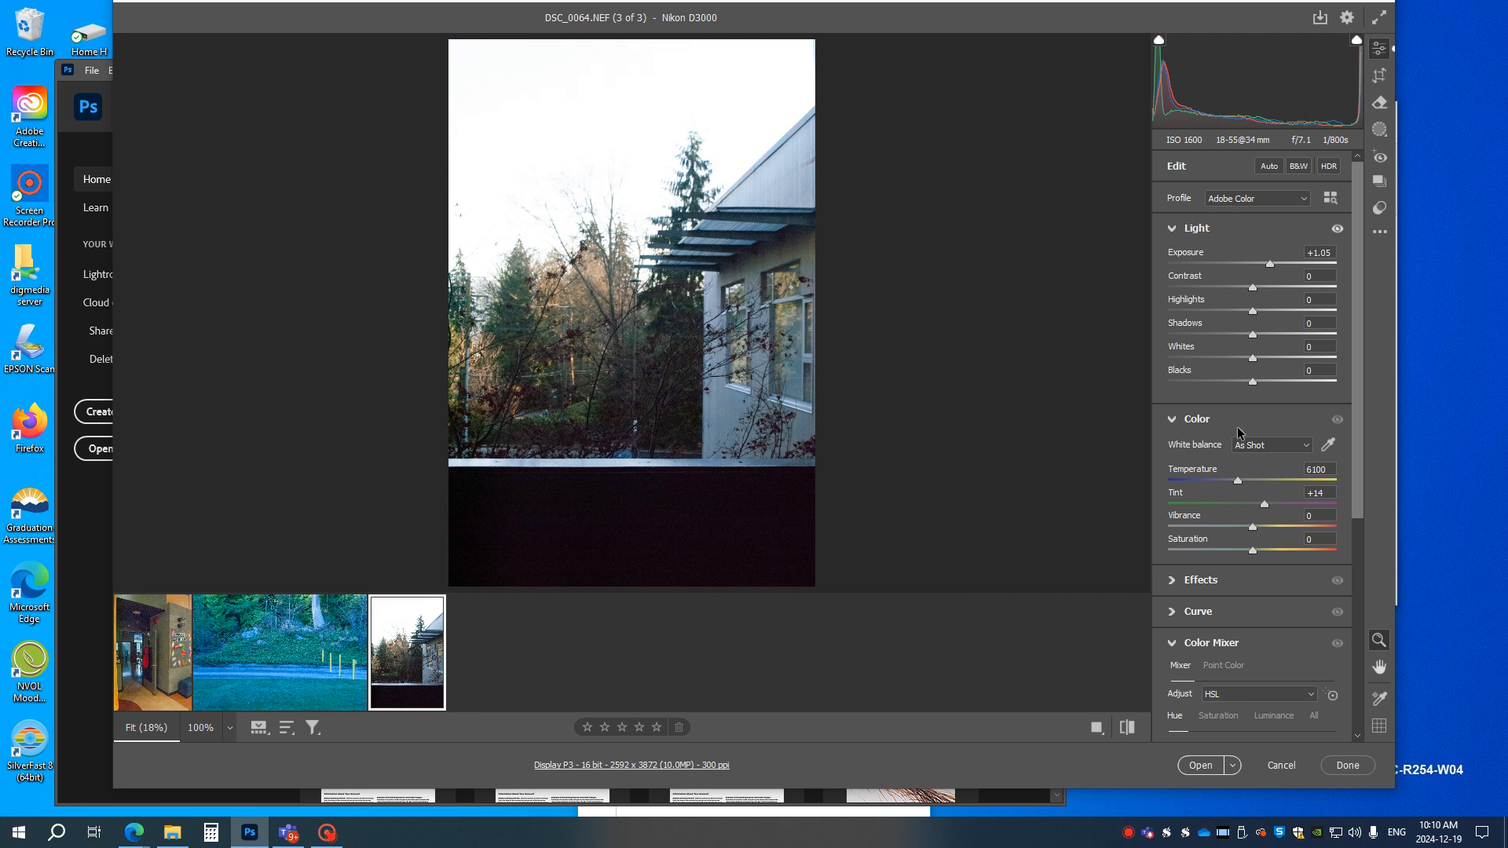
drag(1253, 337, 1274, 335)
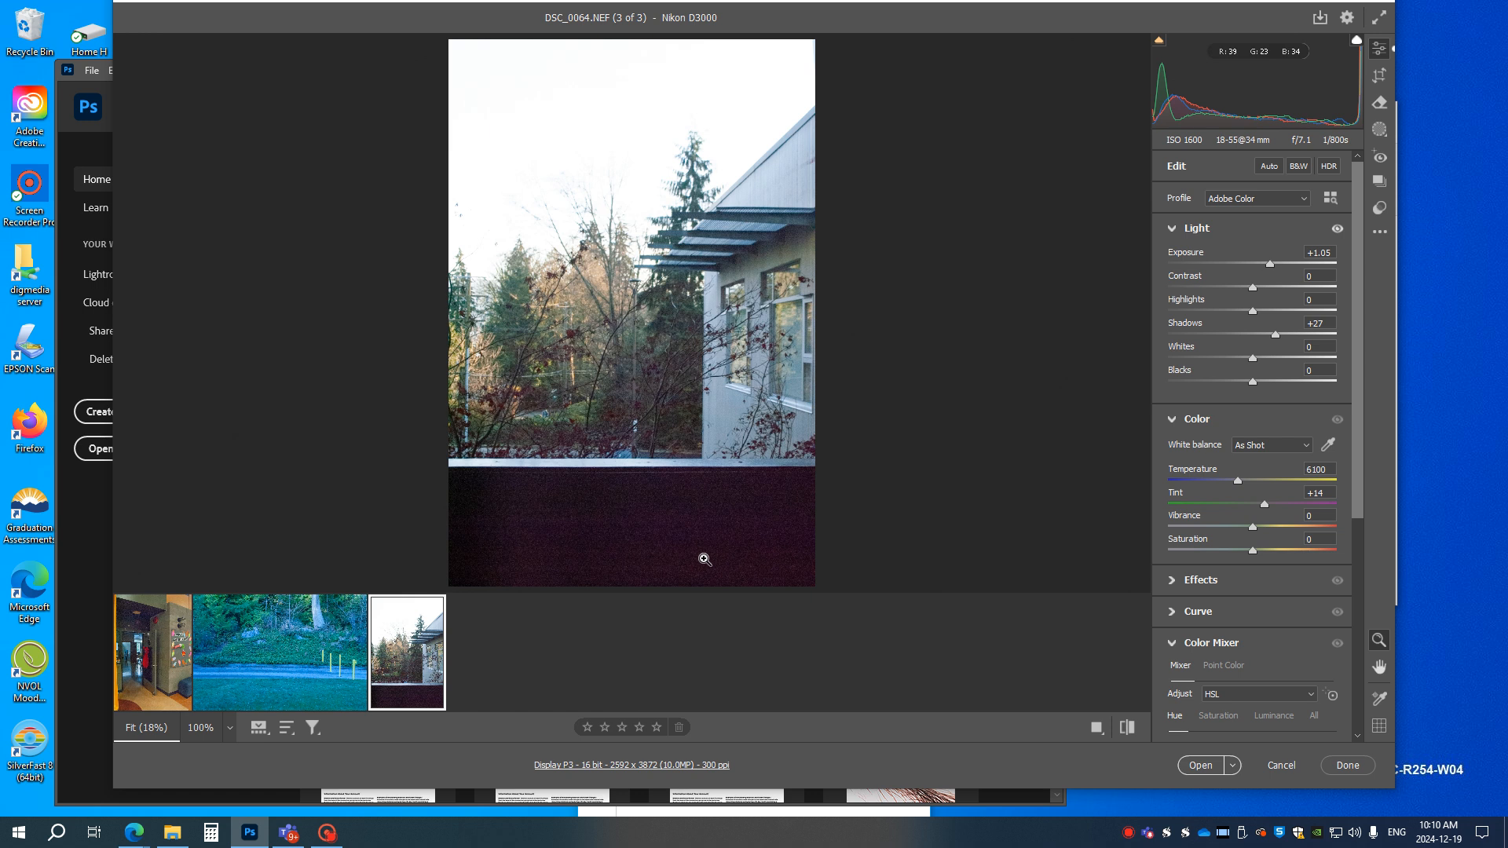
drag(1254, 383, 1225, 389)
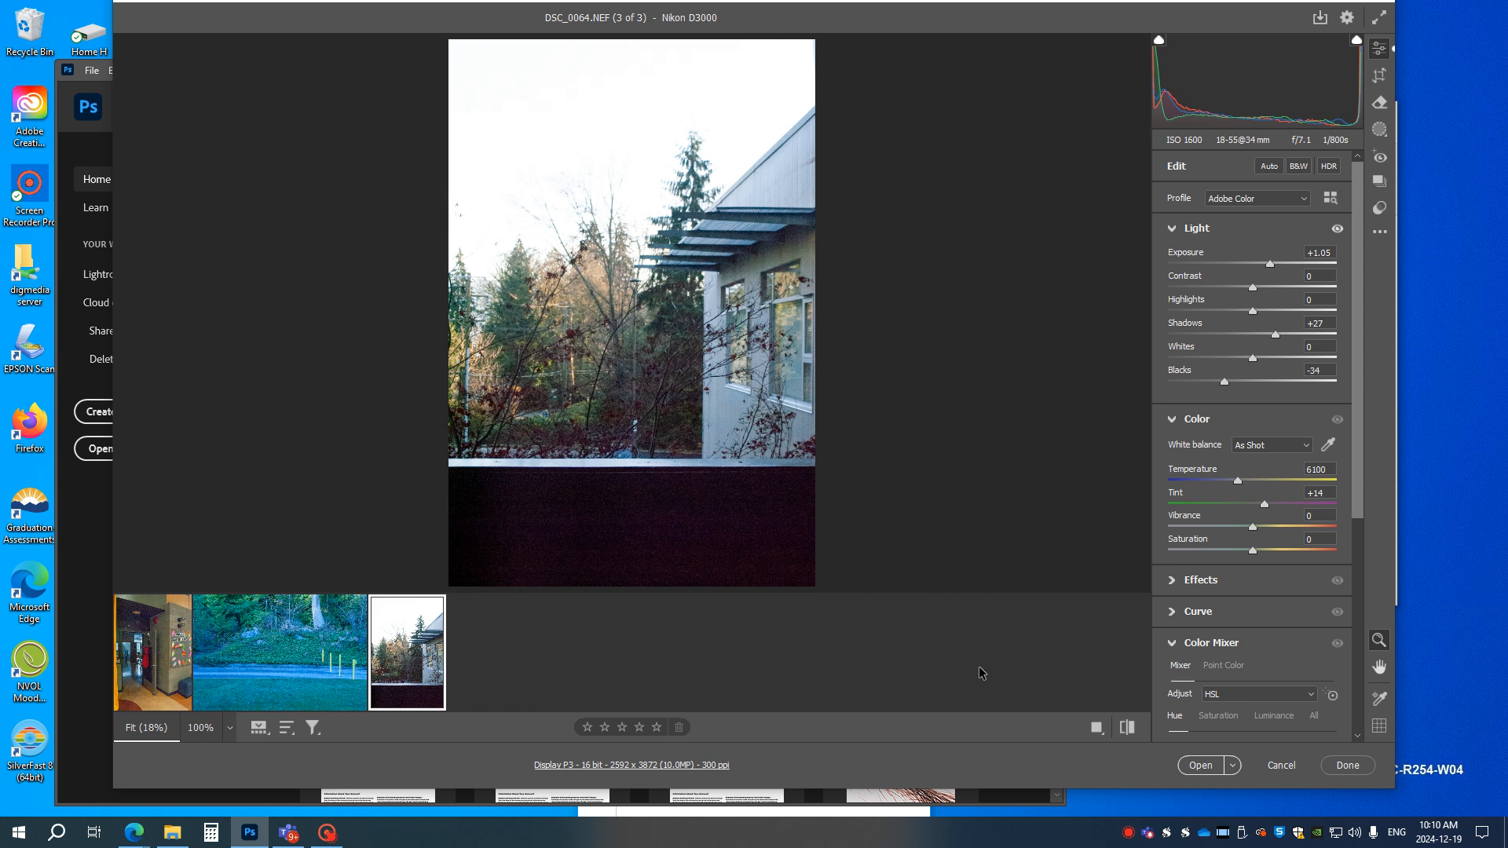
click(1096, 727)
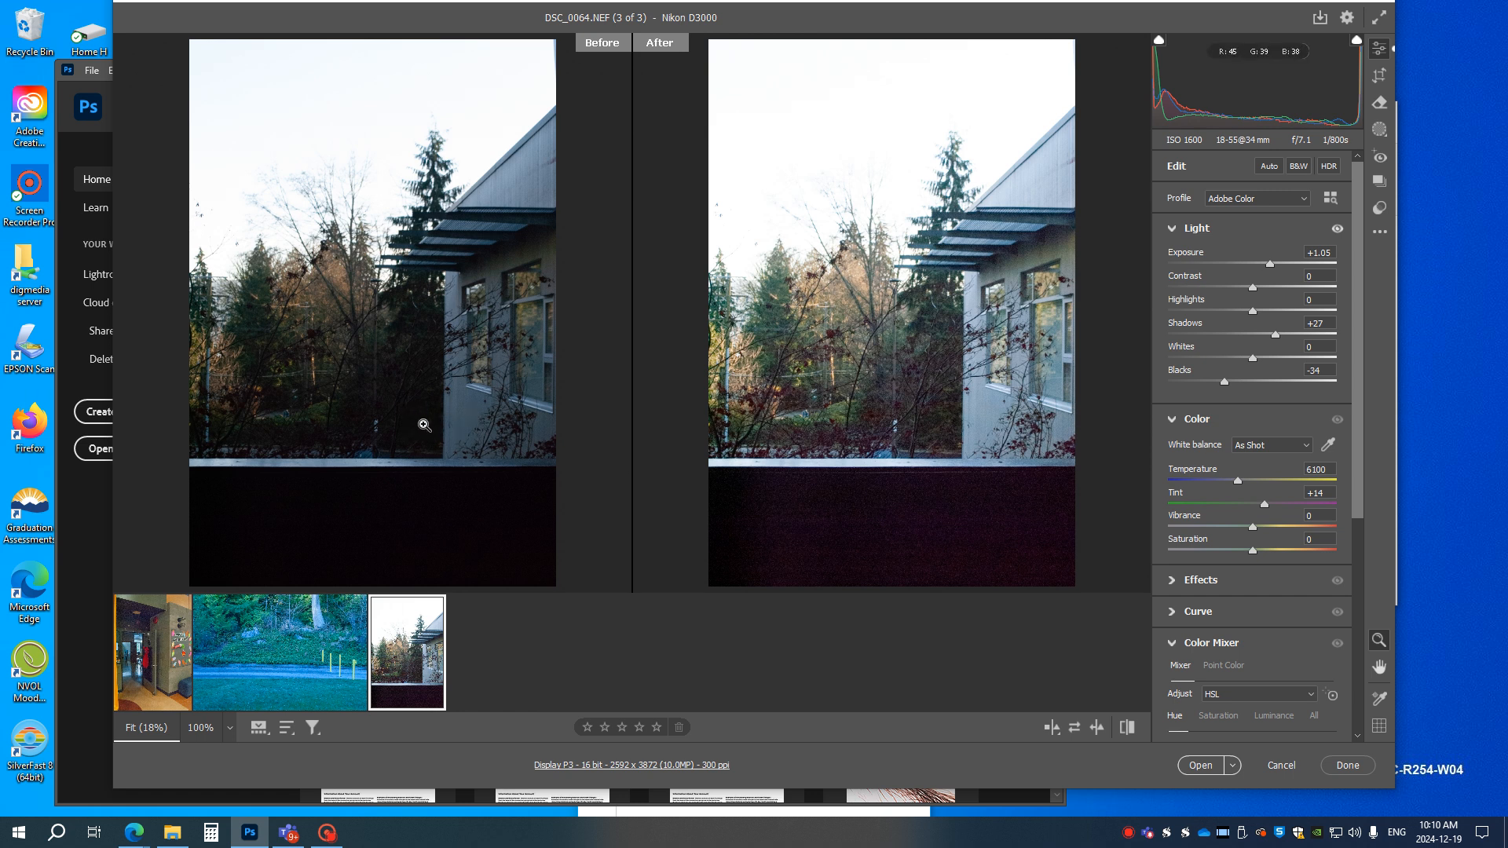
Step: Select all three photos in the filmstrip, starting from DSC_0060.NEF, and open the save options for them
mouse_move(427, 681)
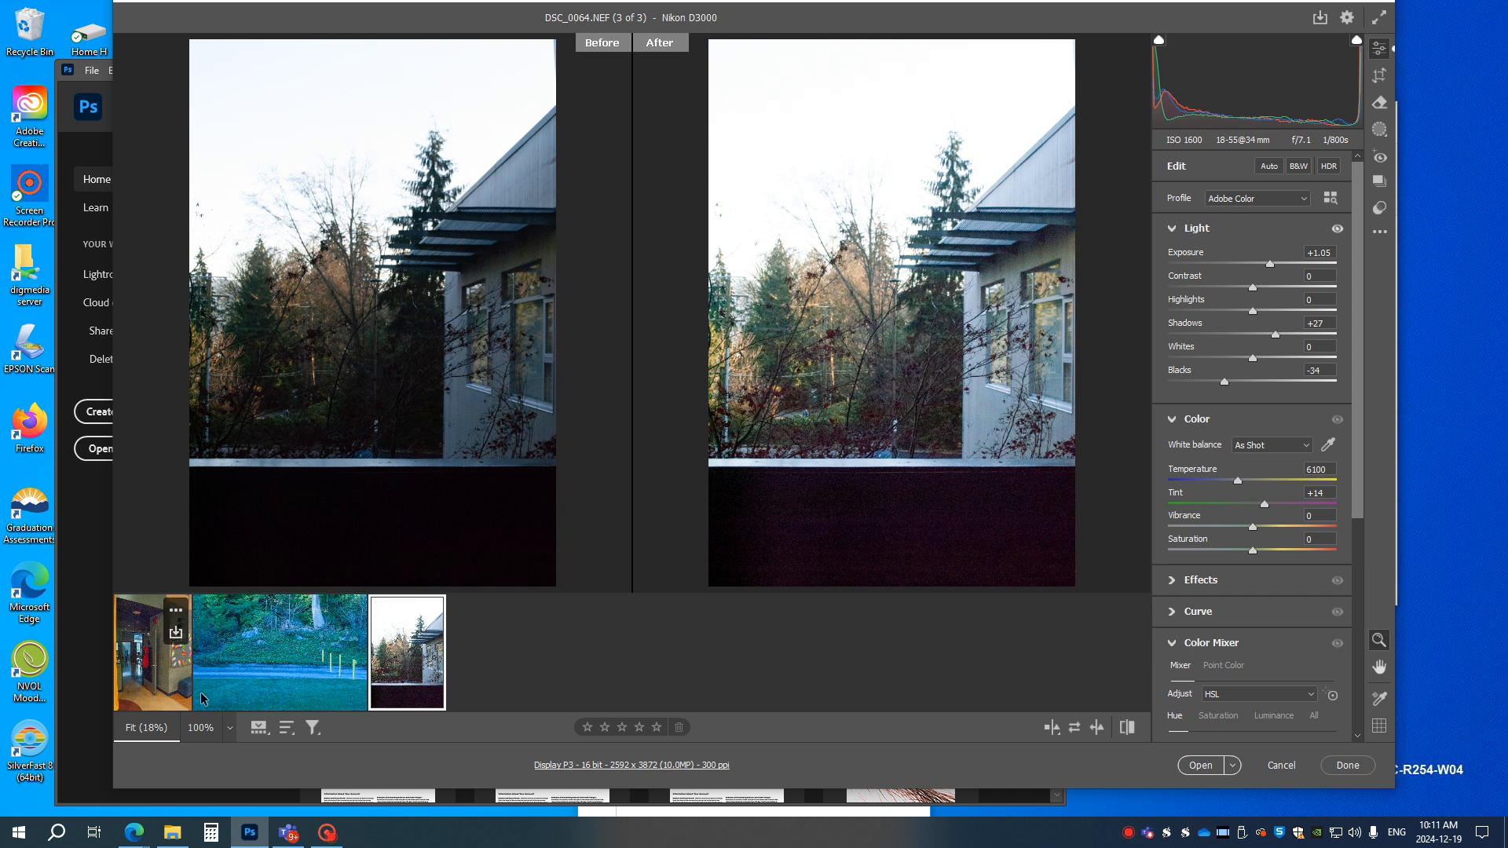
mouse_move(227, 669)
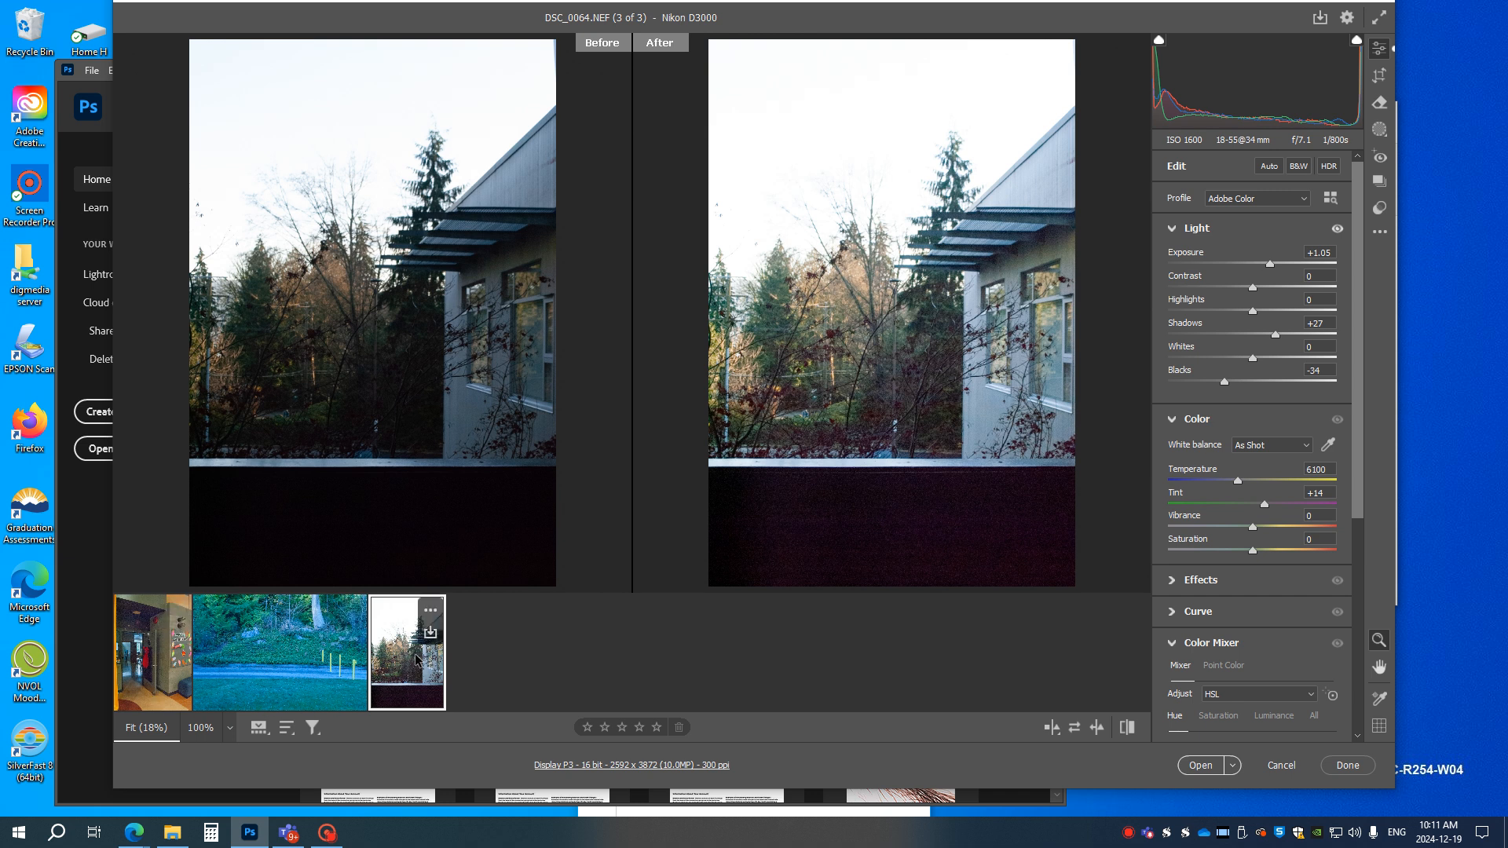
shift+click(154, 657)
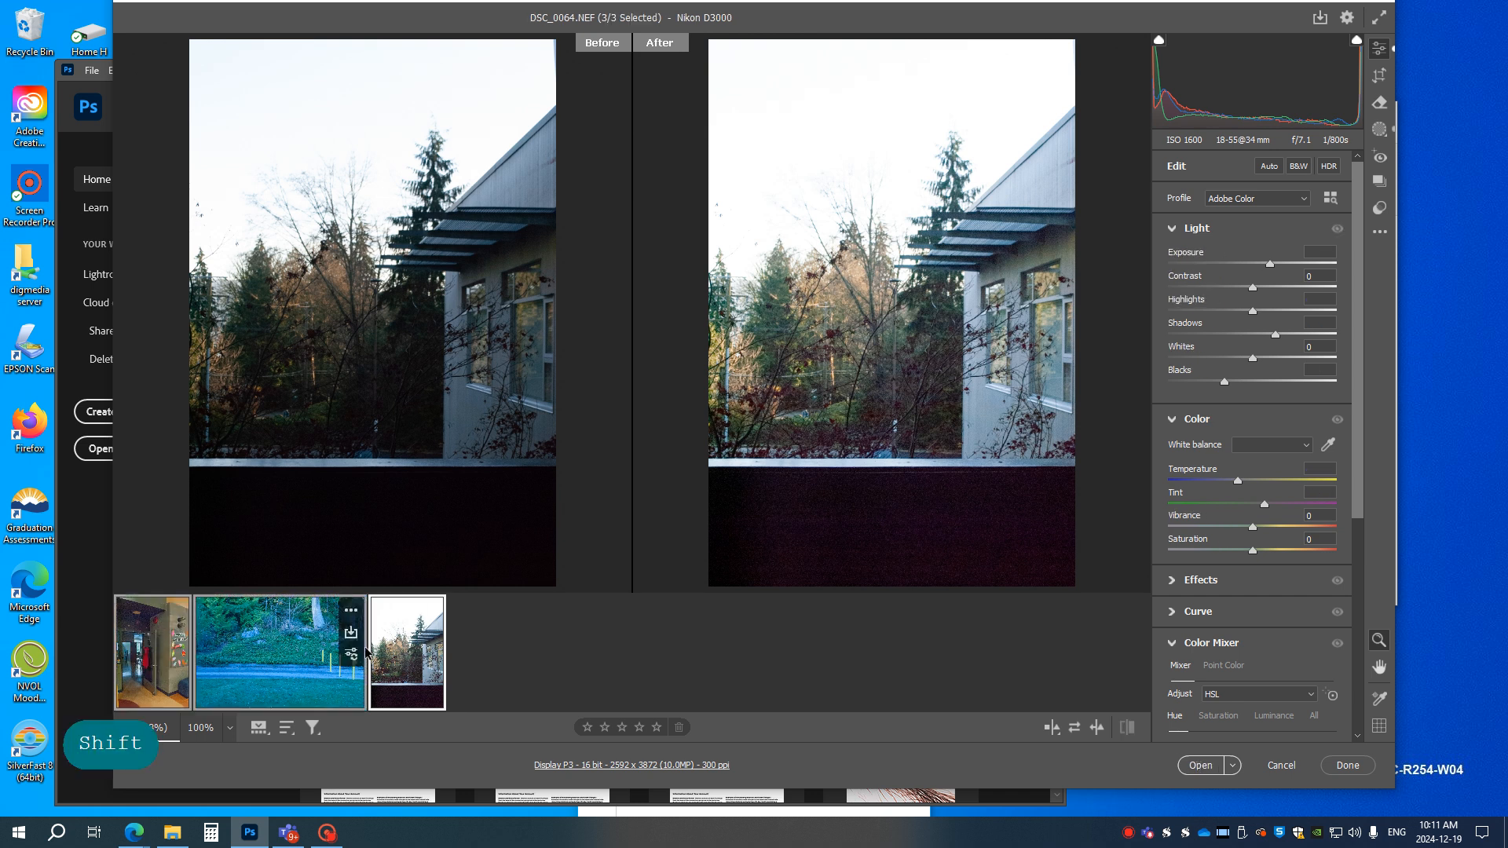
click(168, 690)
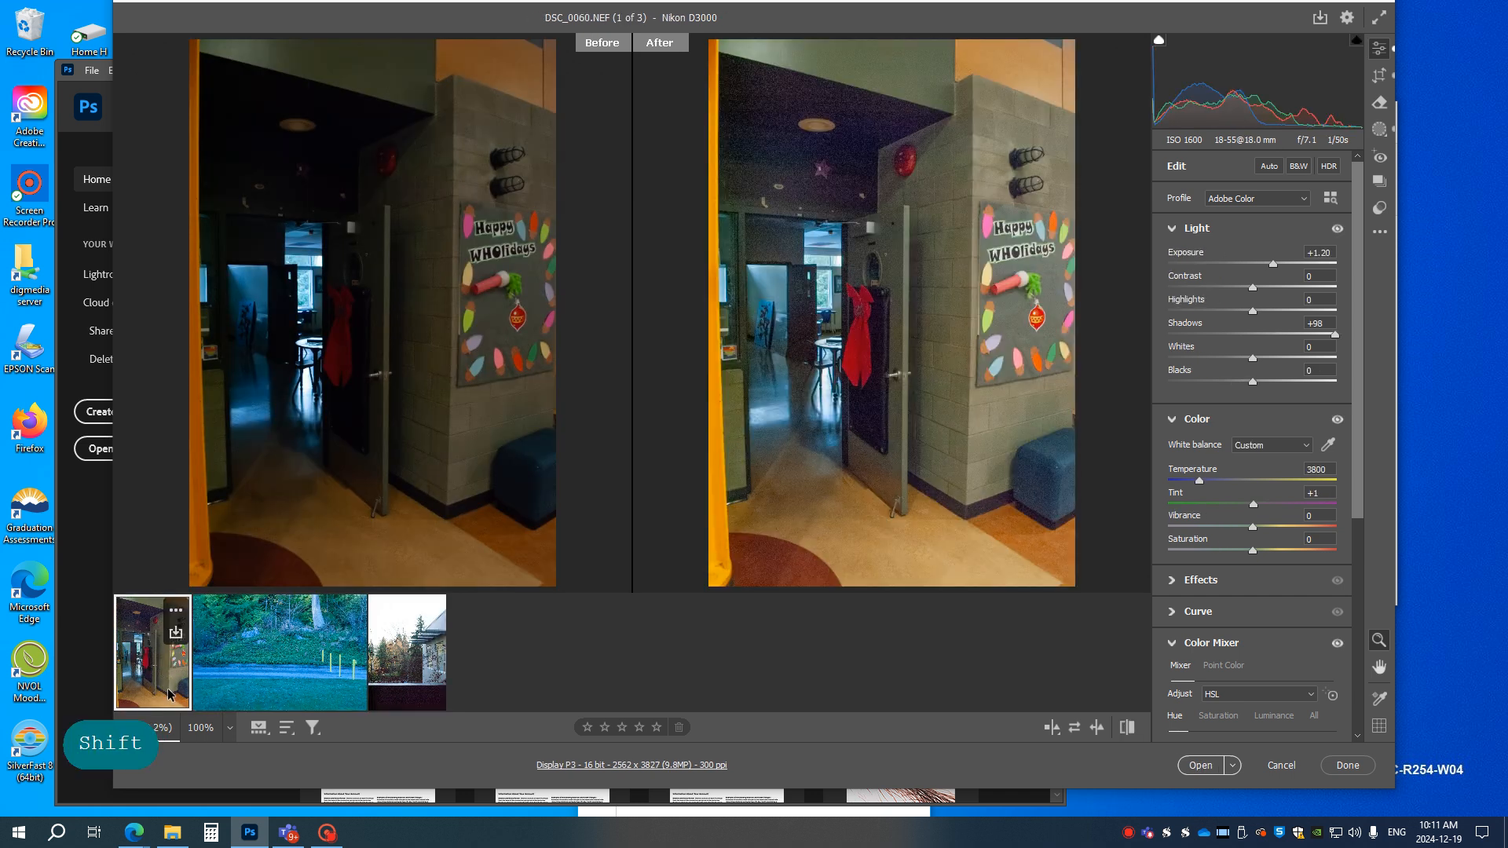
shift+click(401, 672)
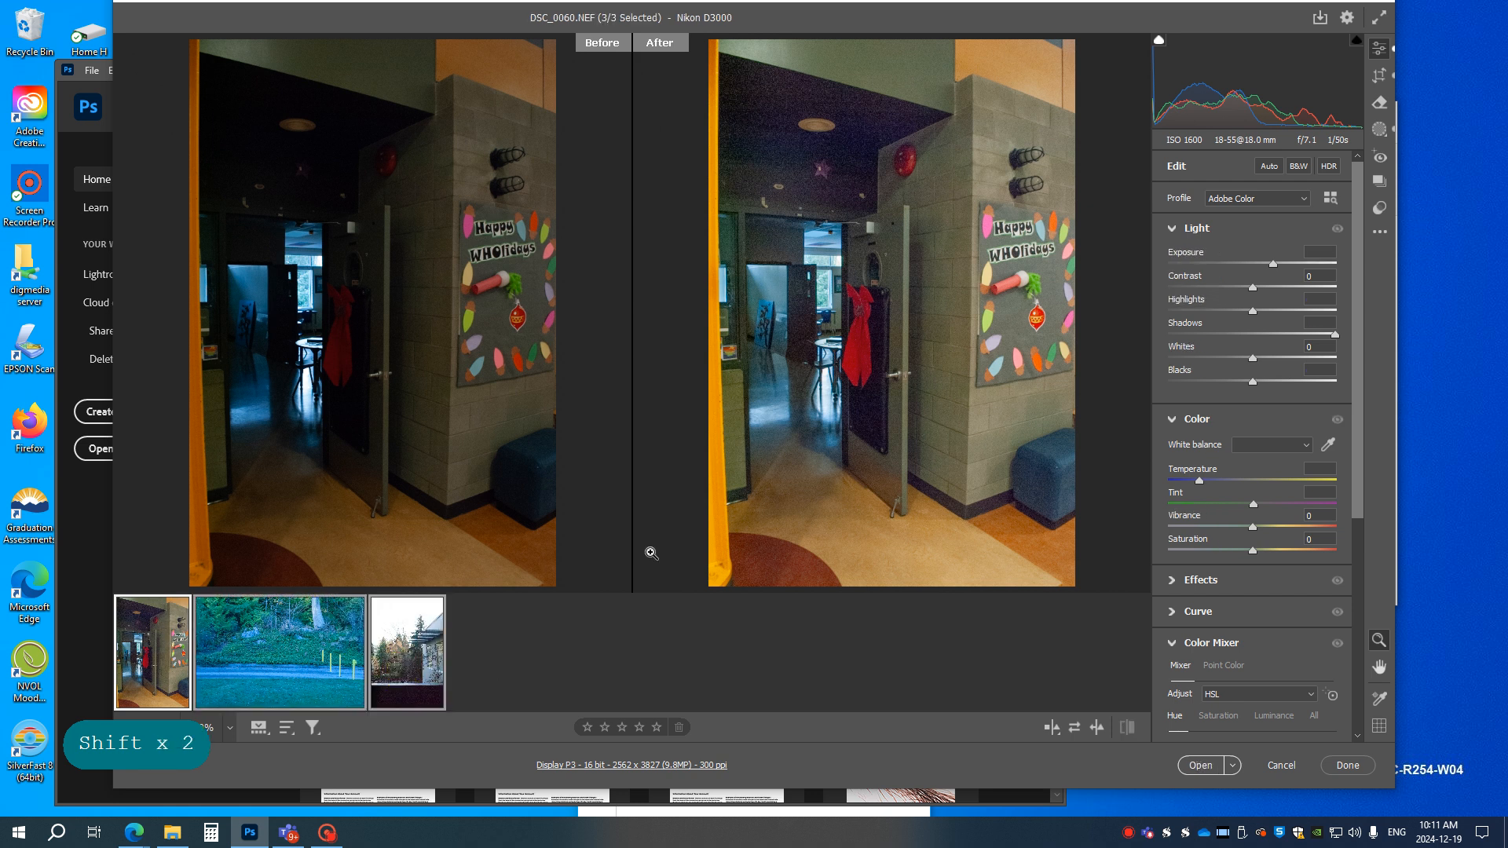
click(1322, 20)
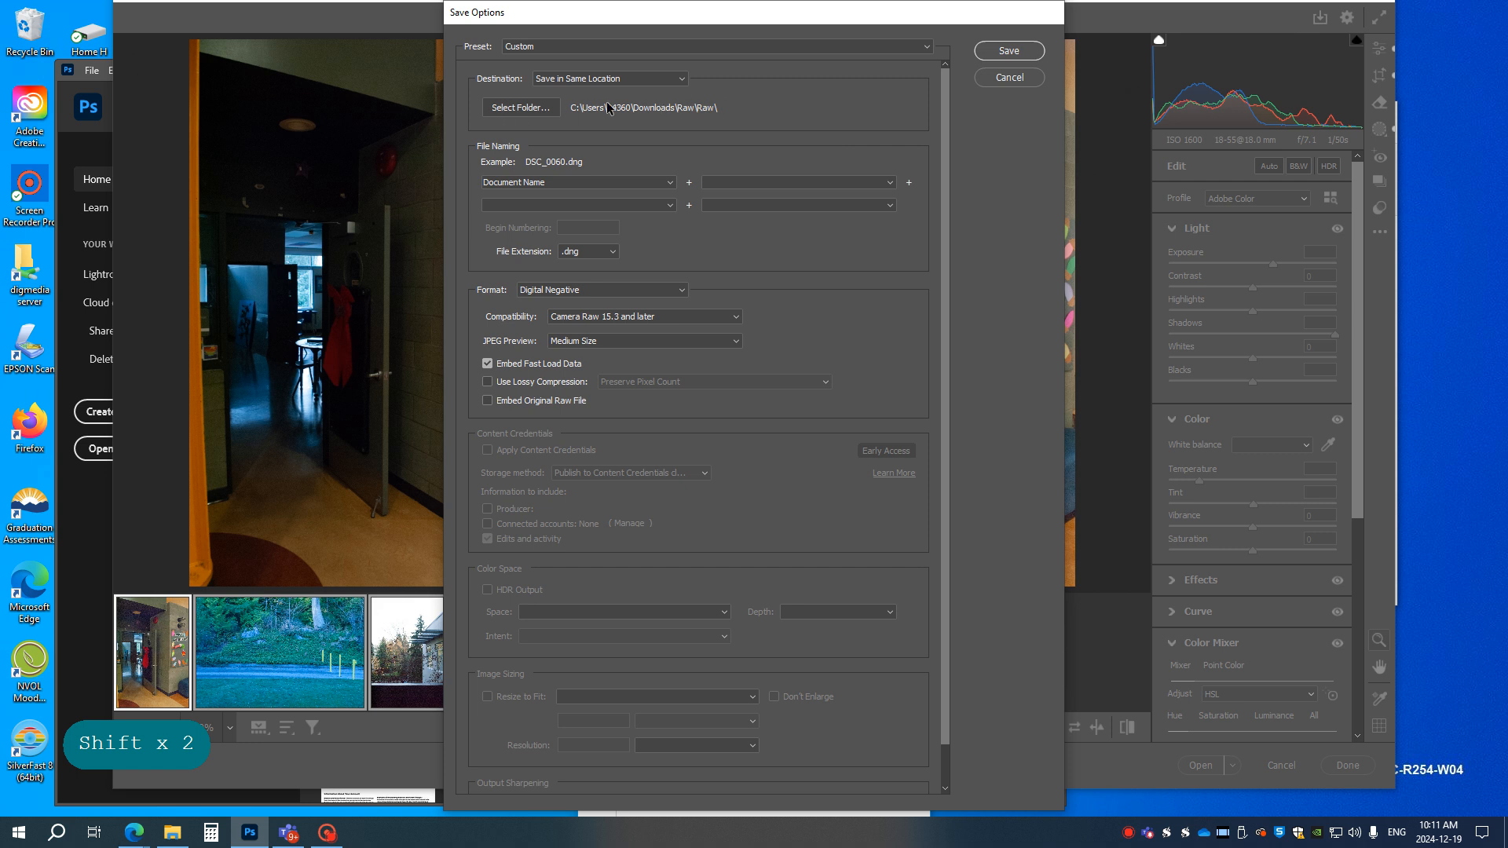
Step: Create a new folder in Downloads for the save destination, try naming it Edited, and decline merging it with the existing folder
click(532, 107)
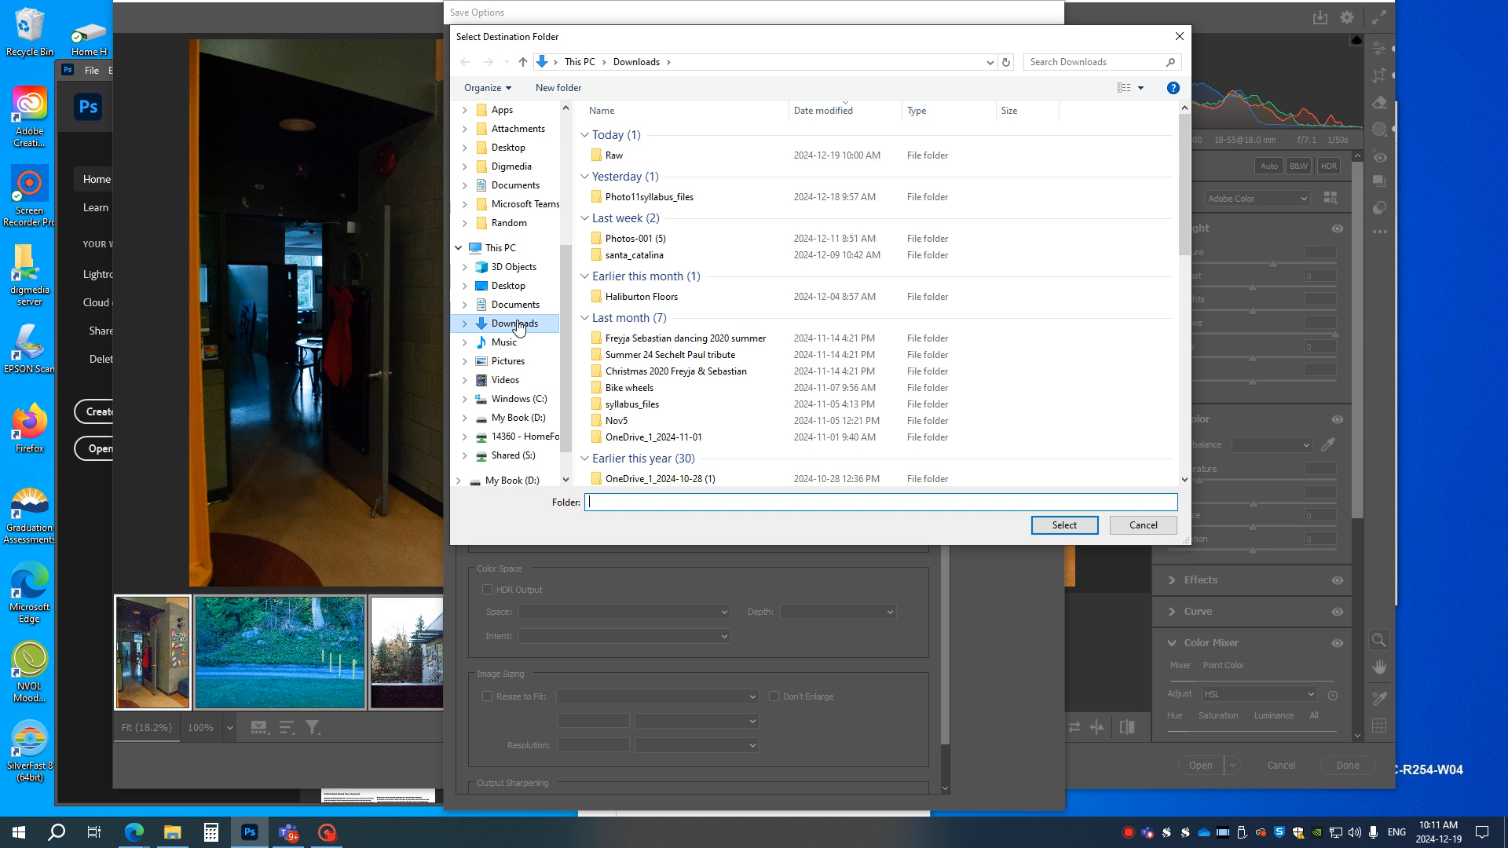
click(559, 89)
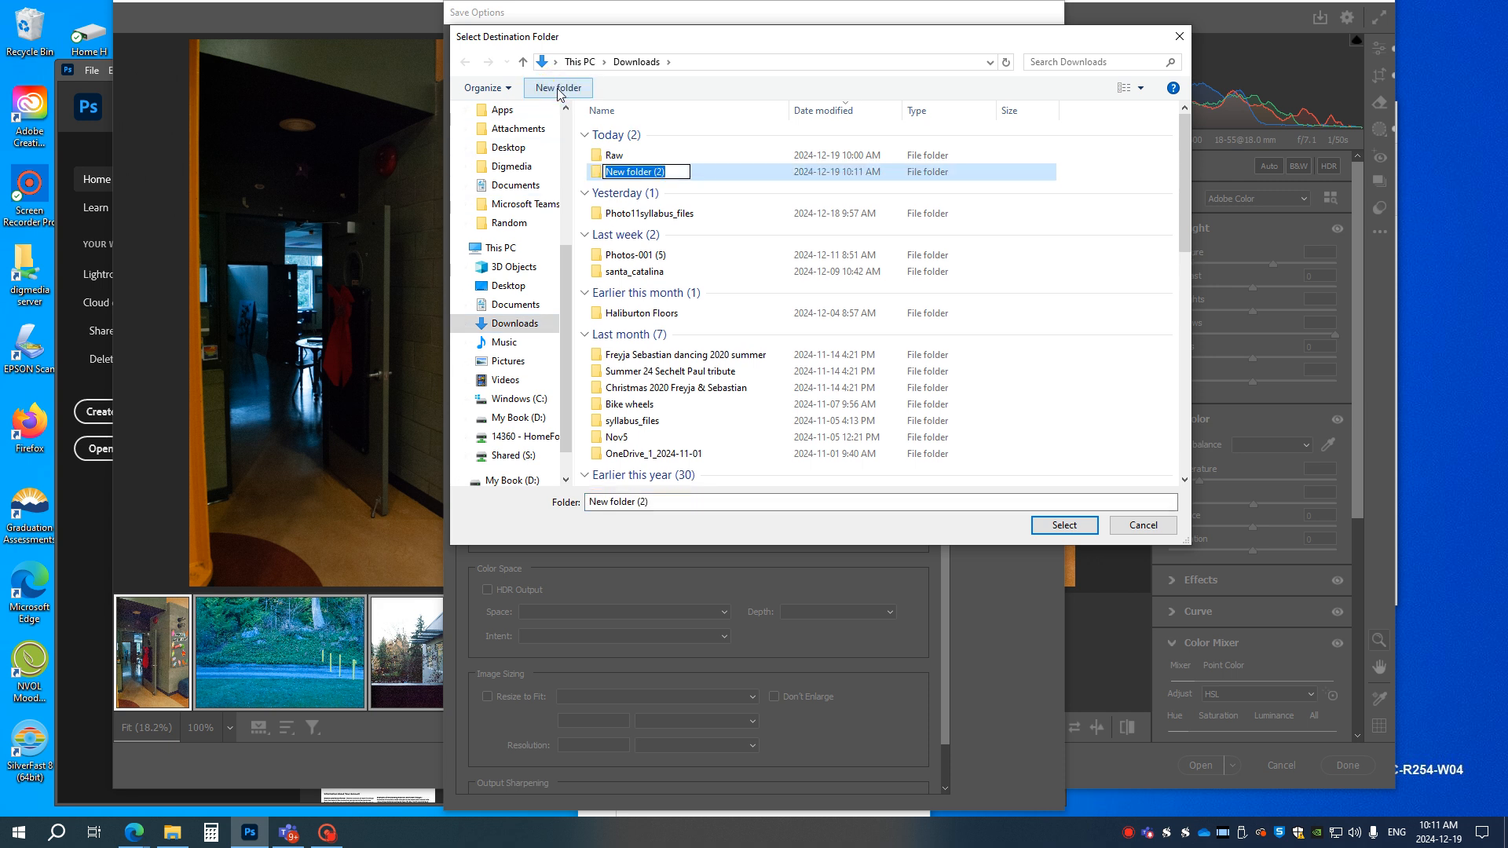
text(Edited)
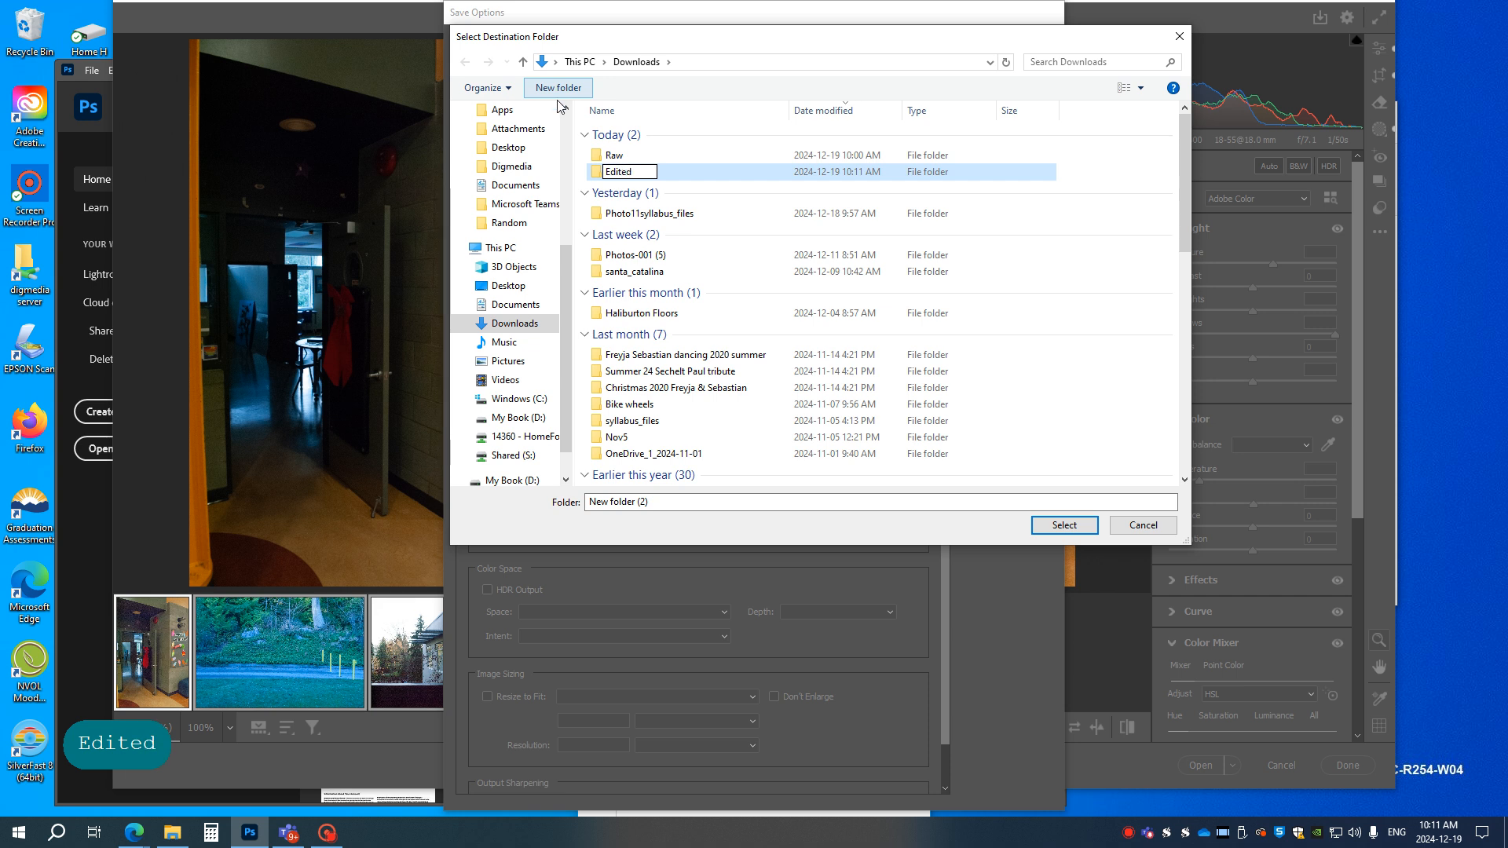
click(1065, 526)
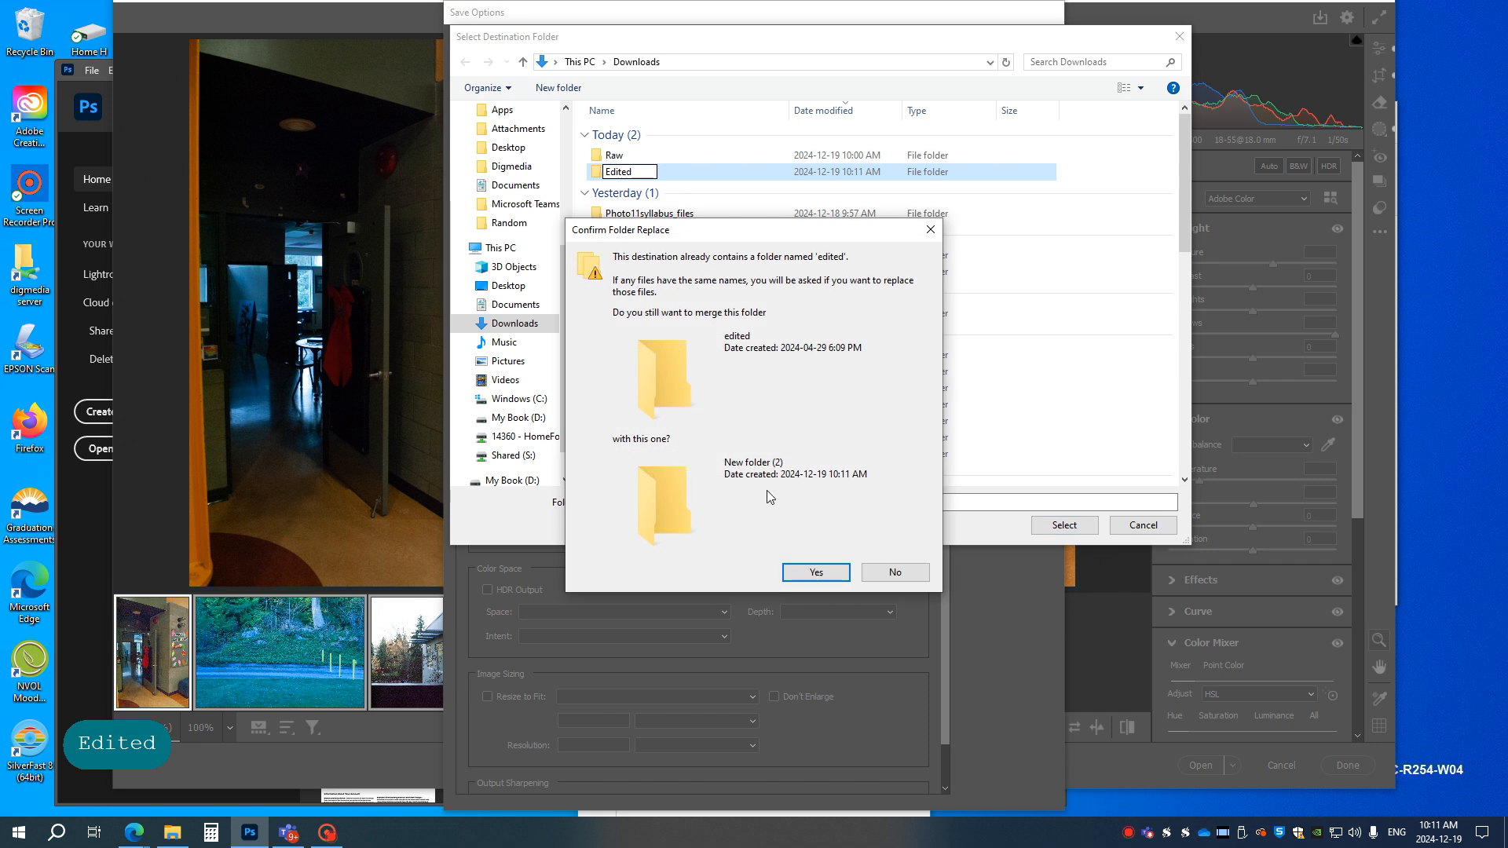
click(641, 171)
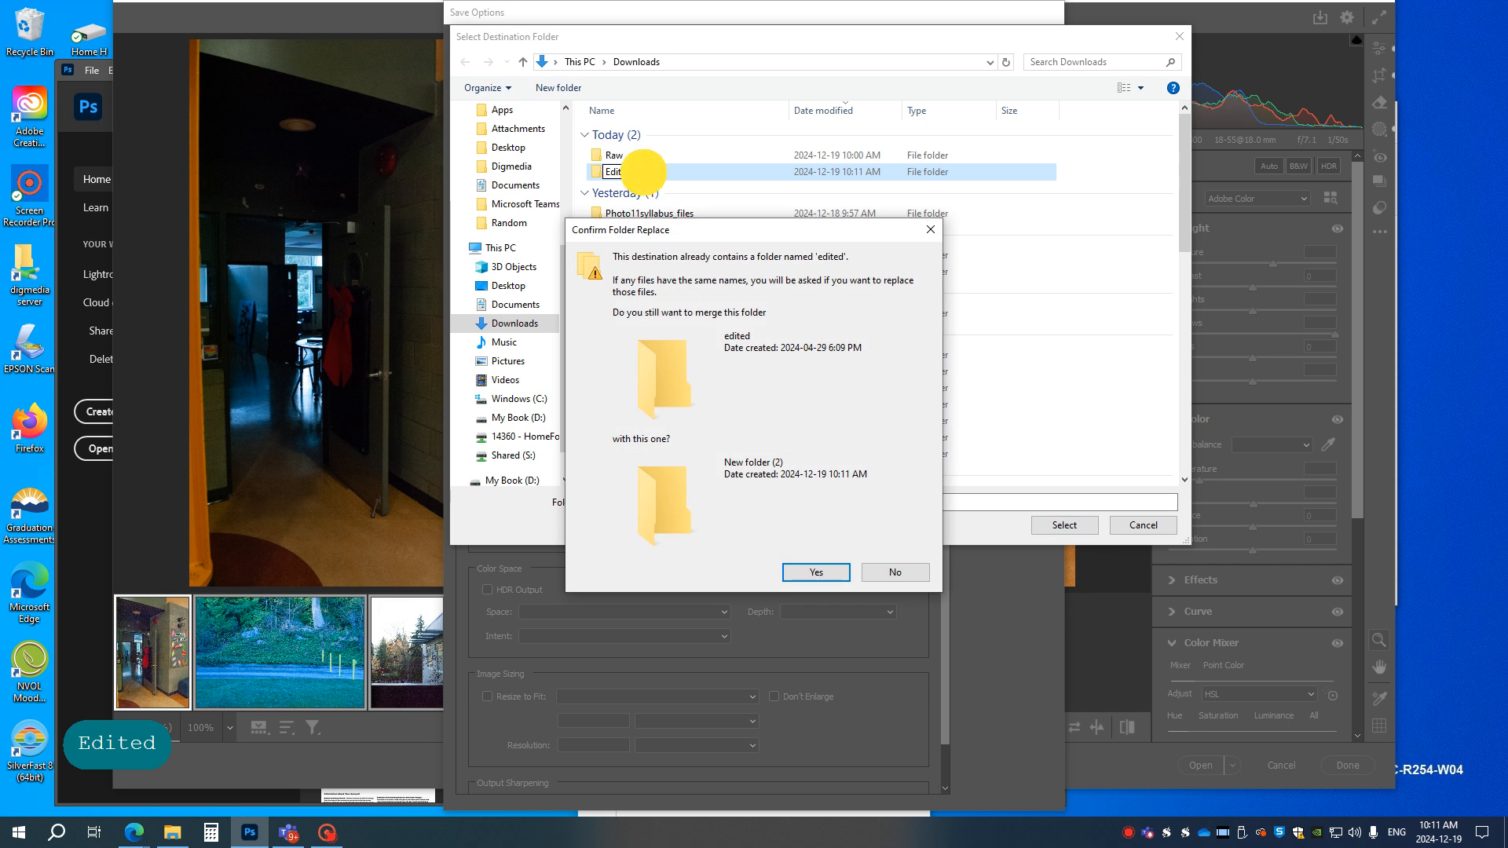
click(894, 572)
Step: Rename the new folder in Downloads as Edited 2 and select it as the save destination
click(633, 174)
click(633, 171)
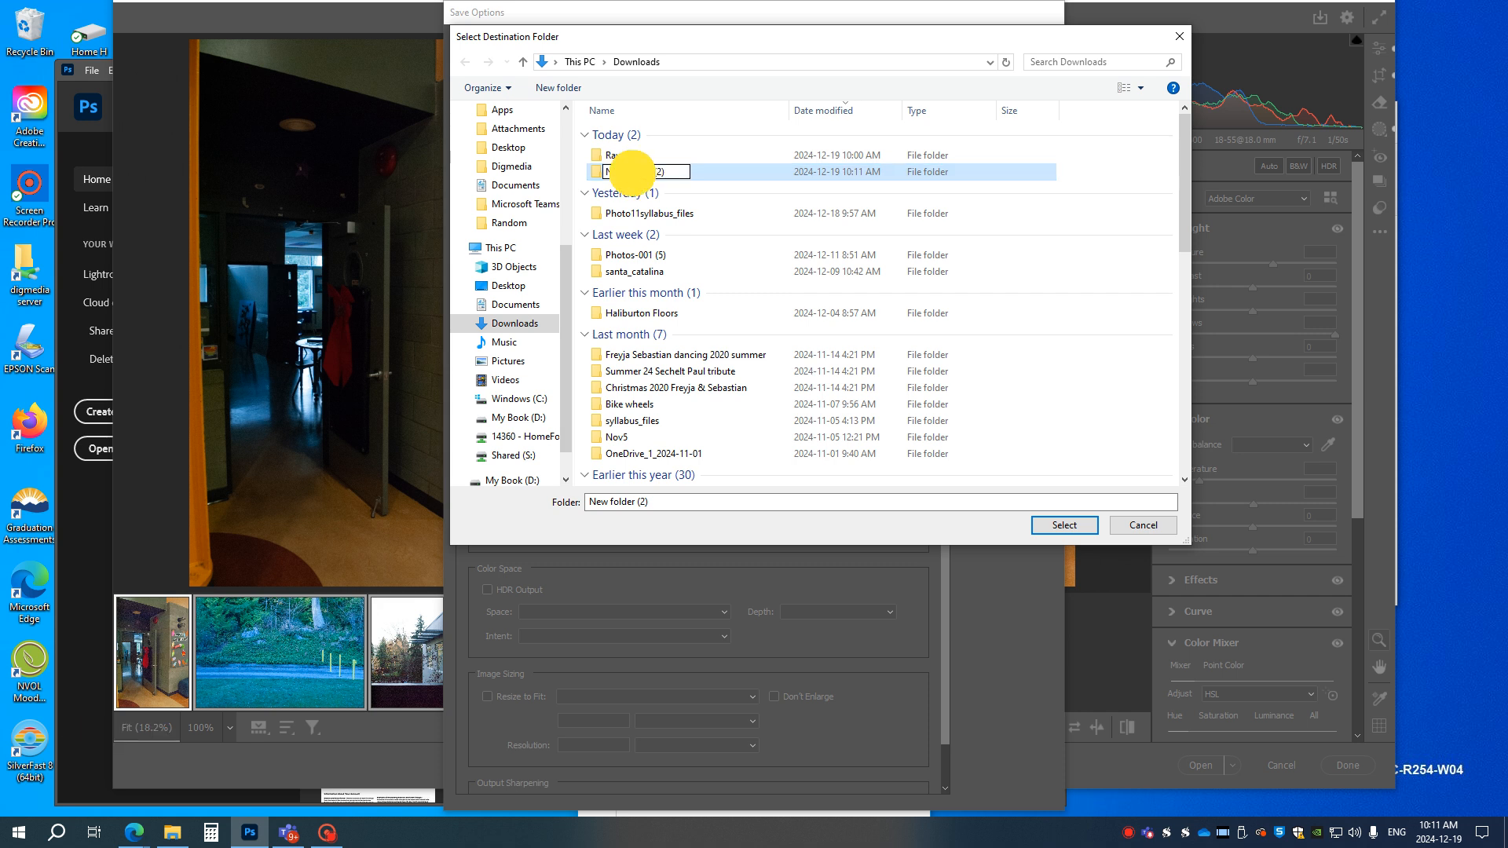
drag(669, 169, 597, 171)
text(Edi)
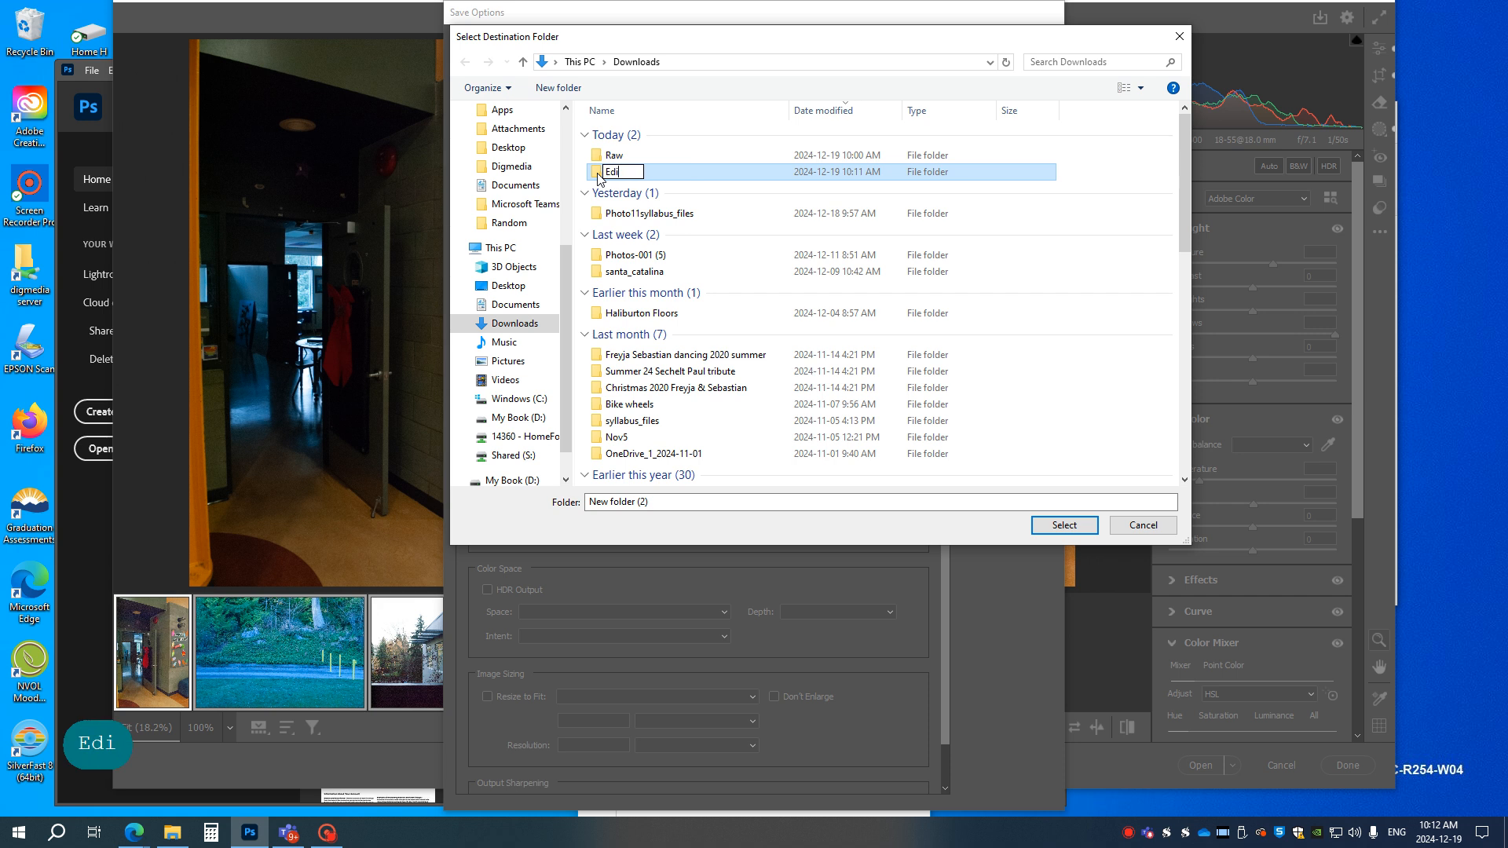
text(ted 2)
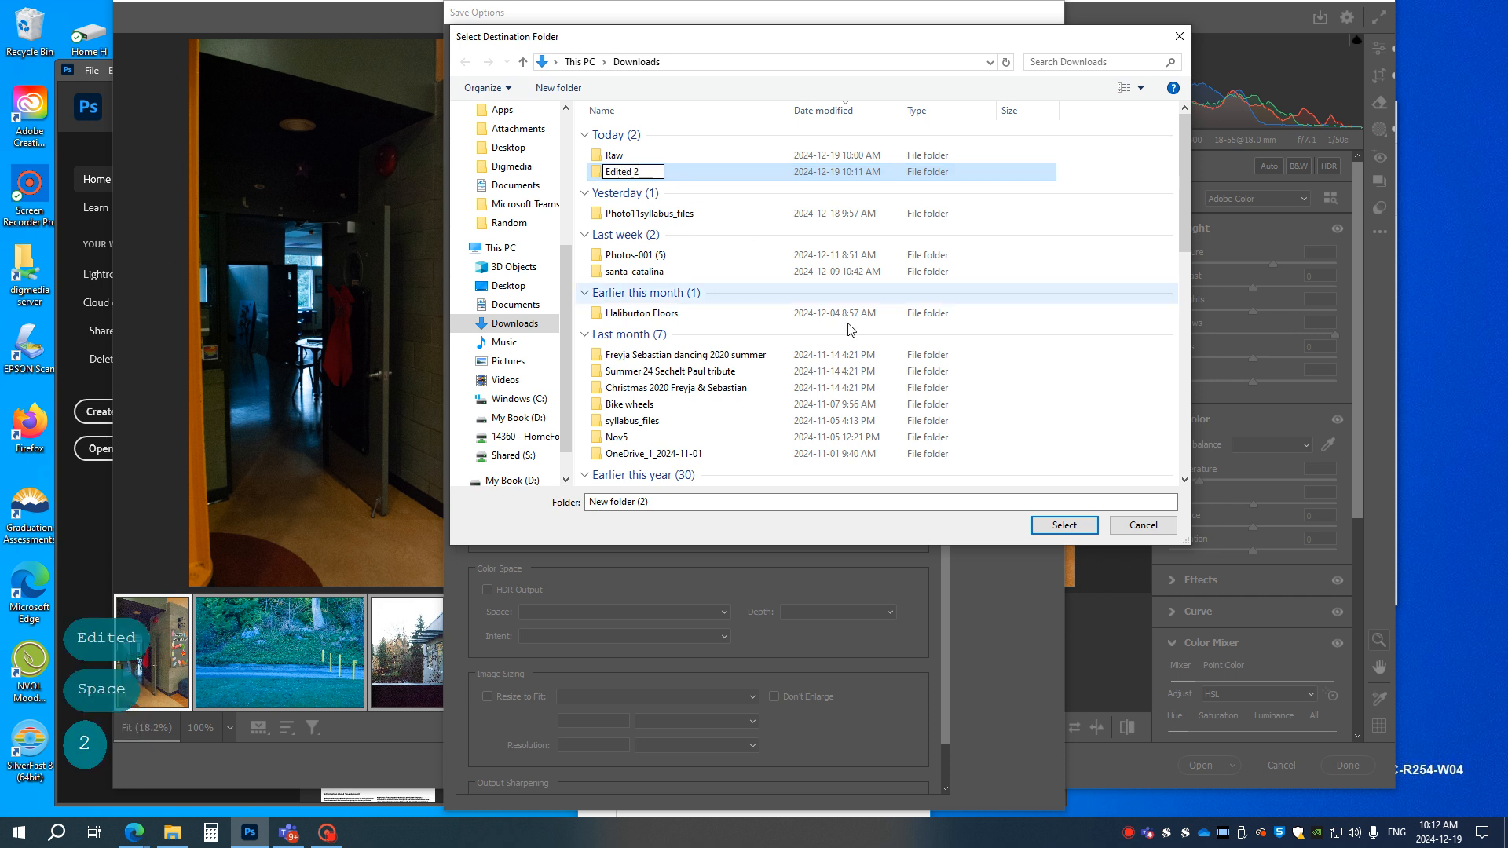
click(1043, 536)
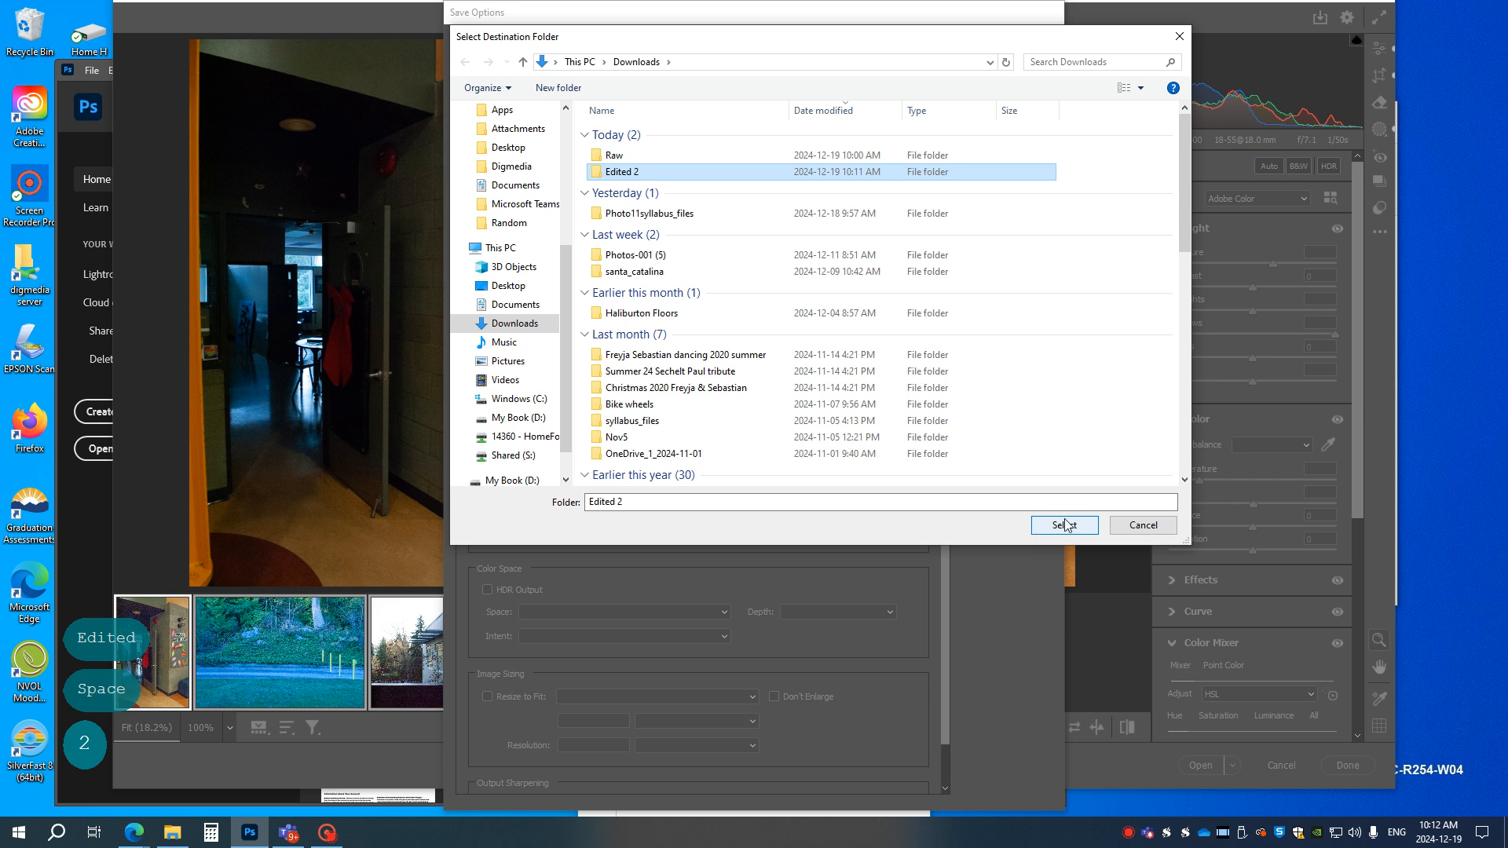
click(1064, 525)
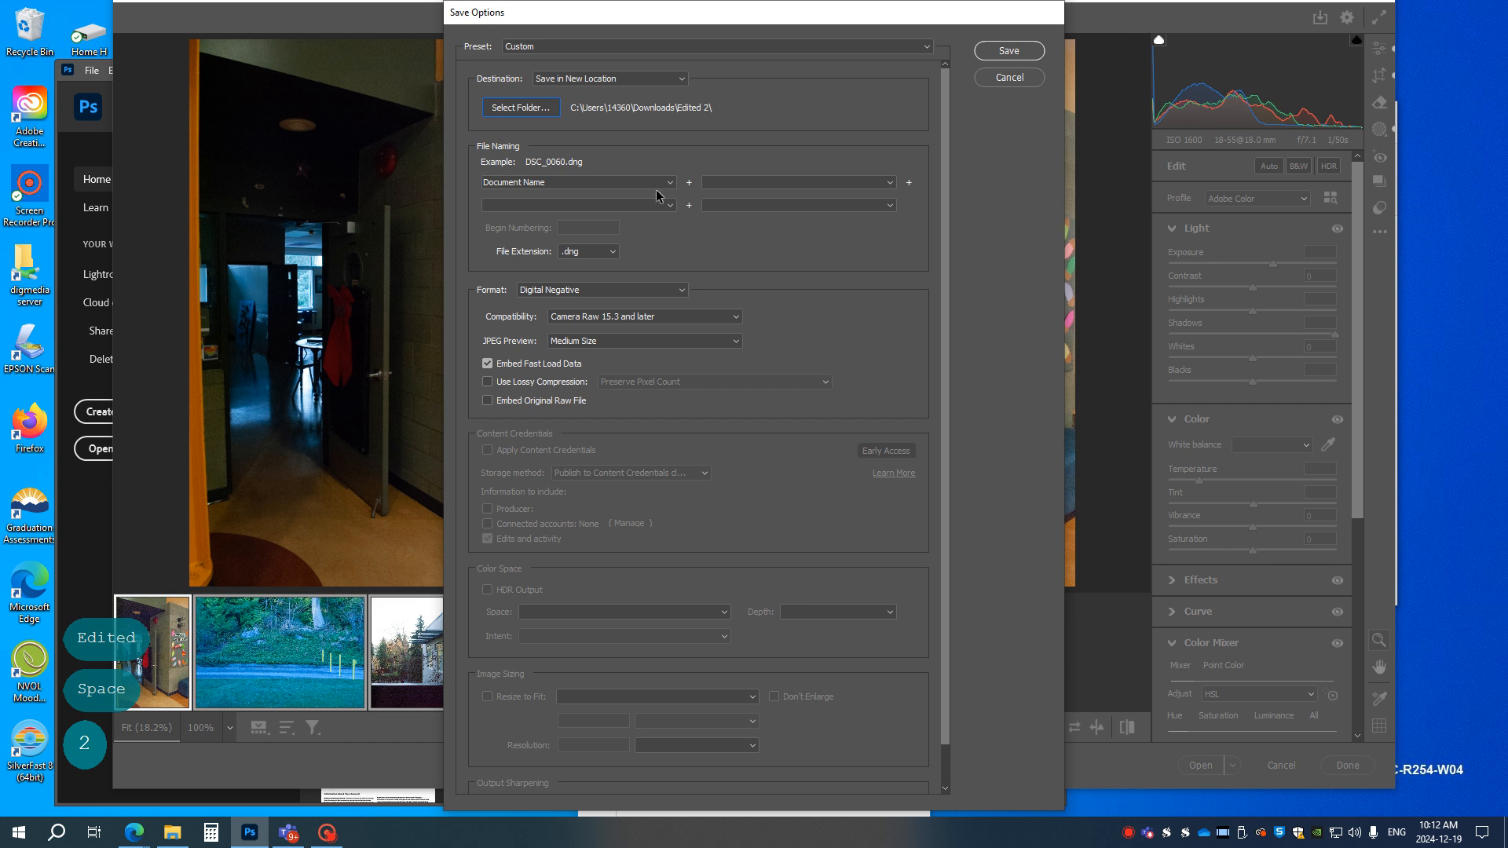
Step: Set the file naming to the photographer's first name followed by Document Name
click(670, 185)
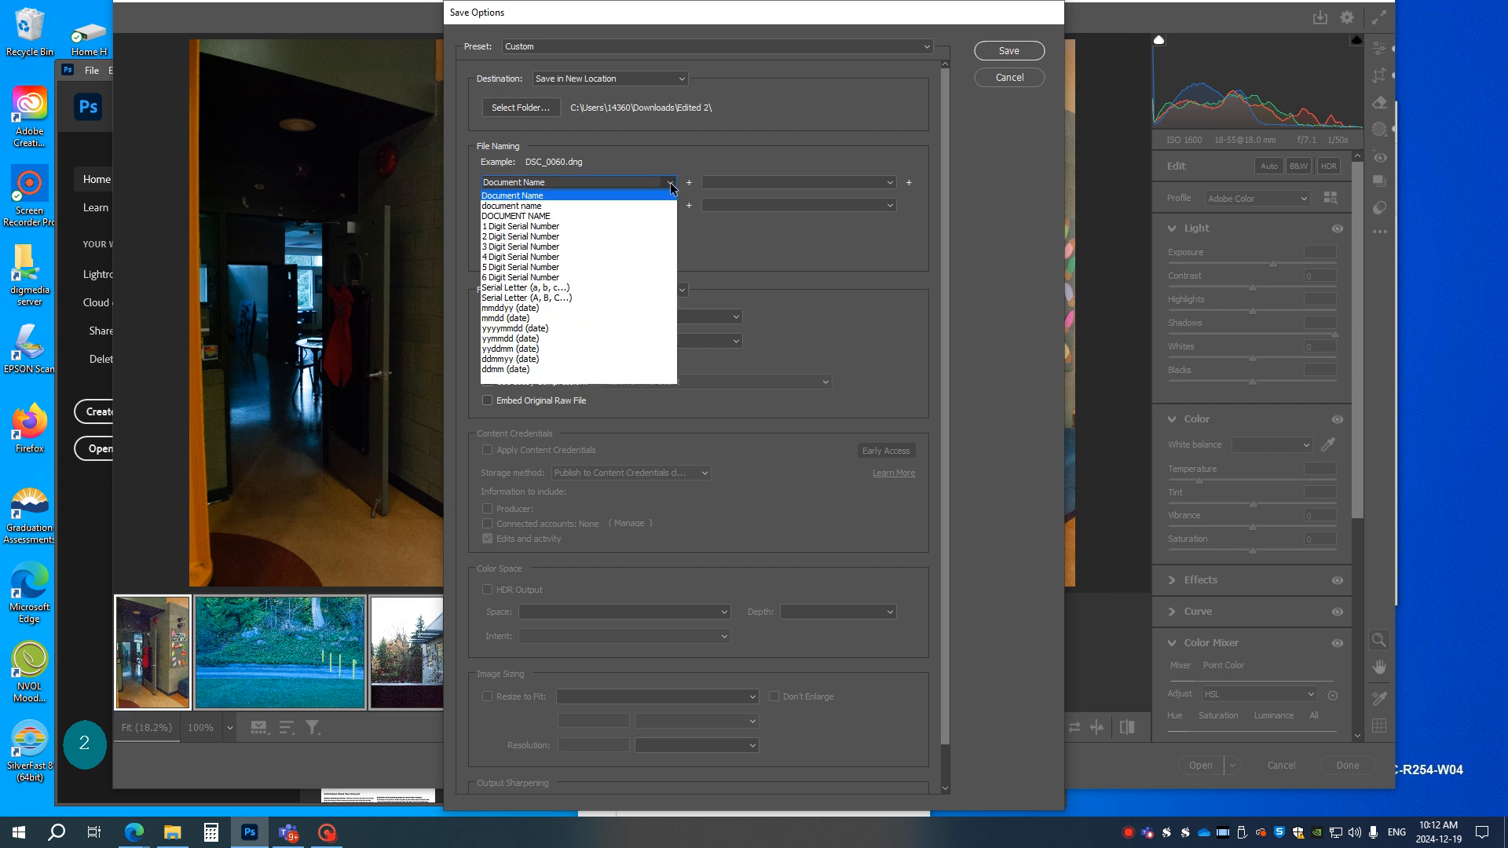
click(495, 382)
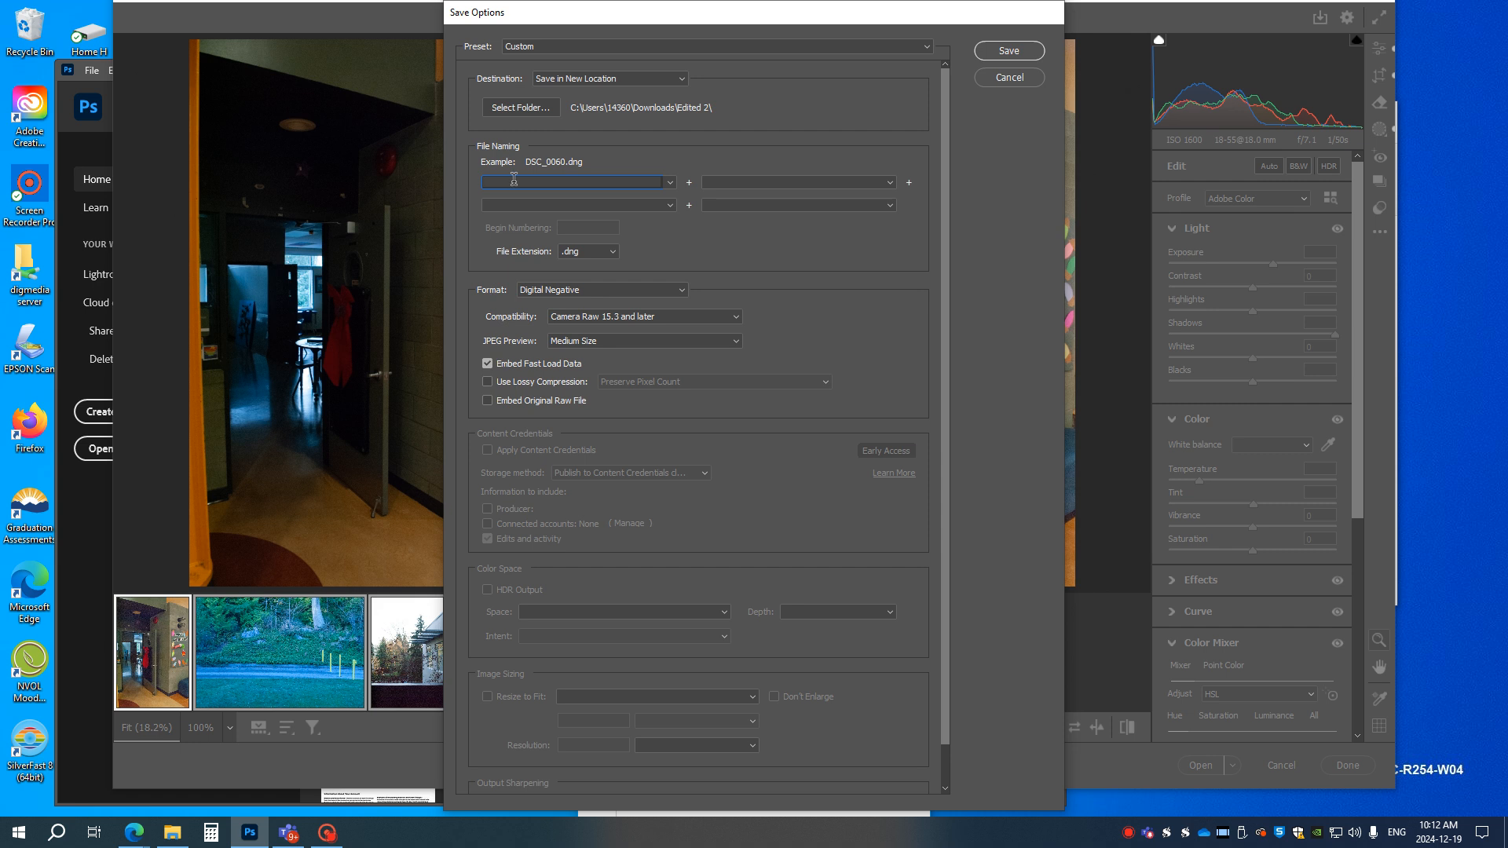
text(JUlia)
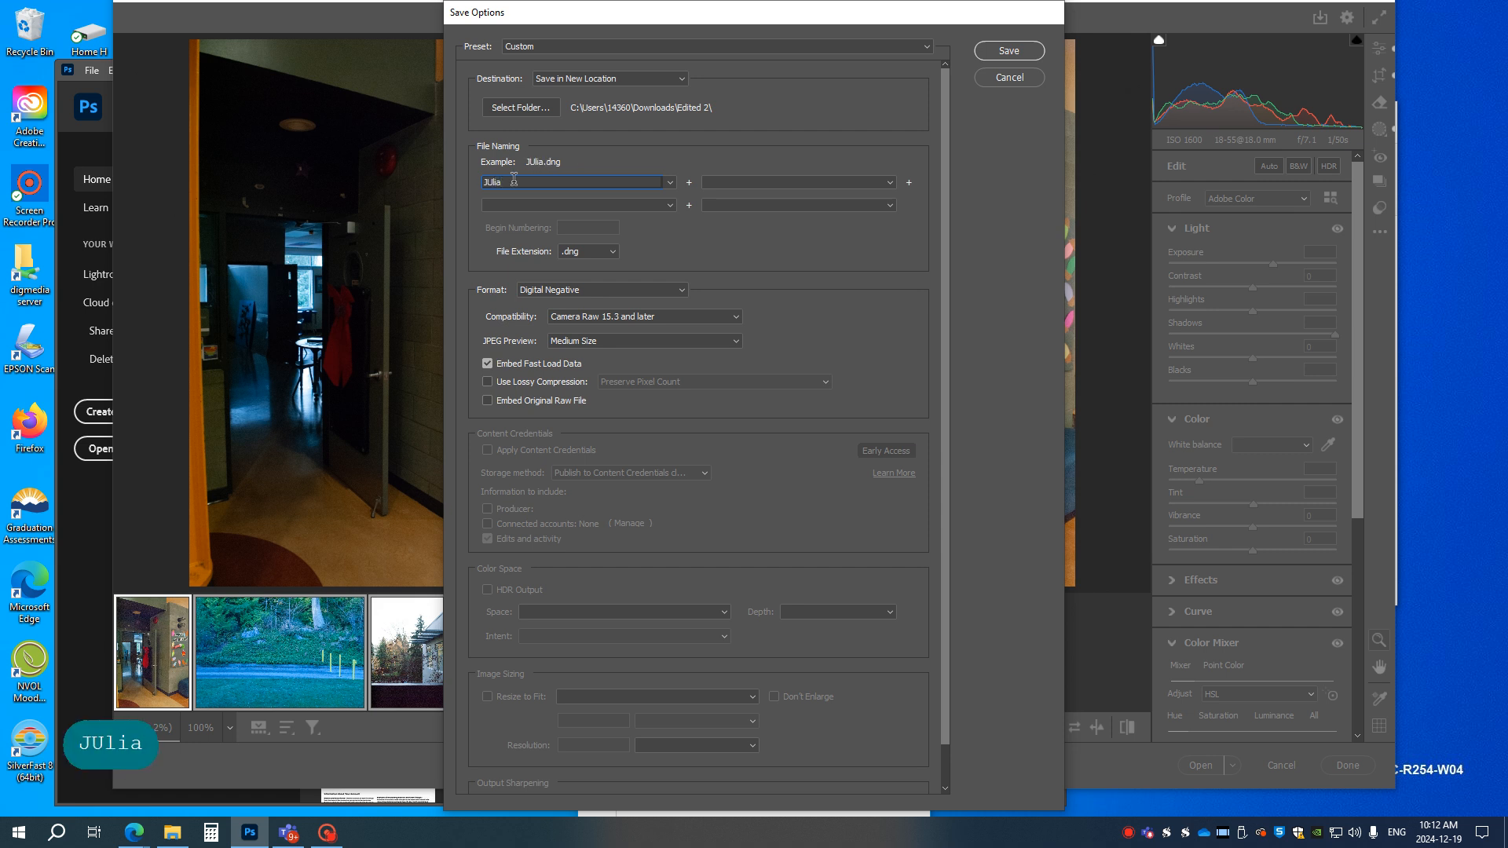
key(BackSpace)
key(BackSpace)
key(BackSpace)
key(BackSpace)
key(BackSpace)
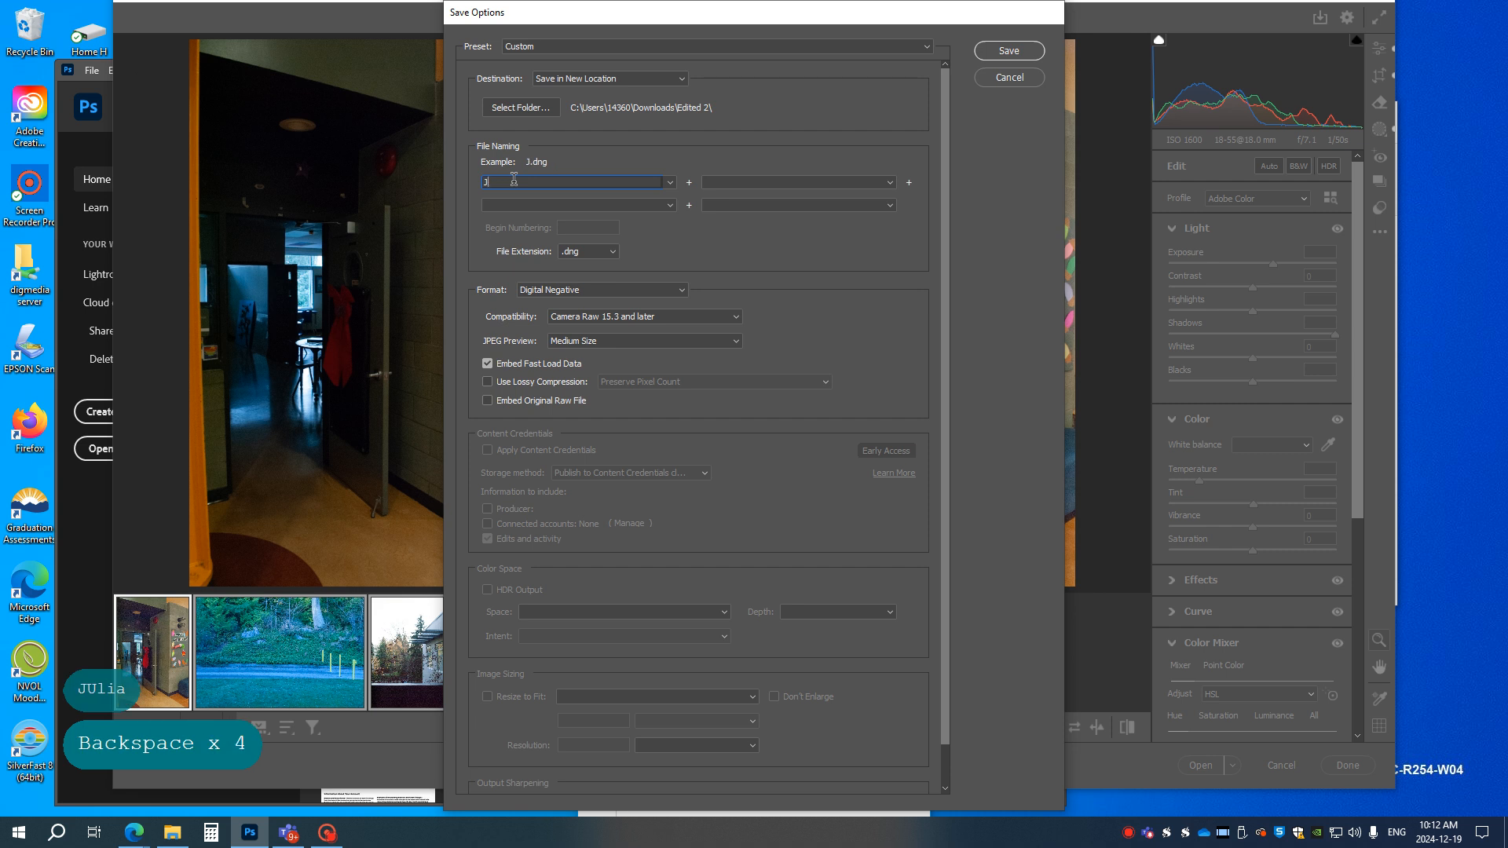
text(Sean)
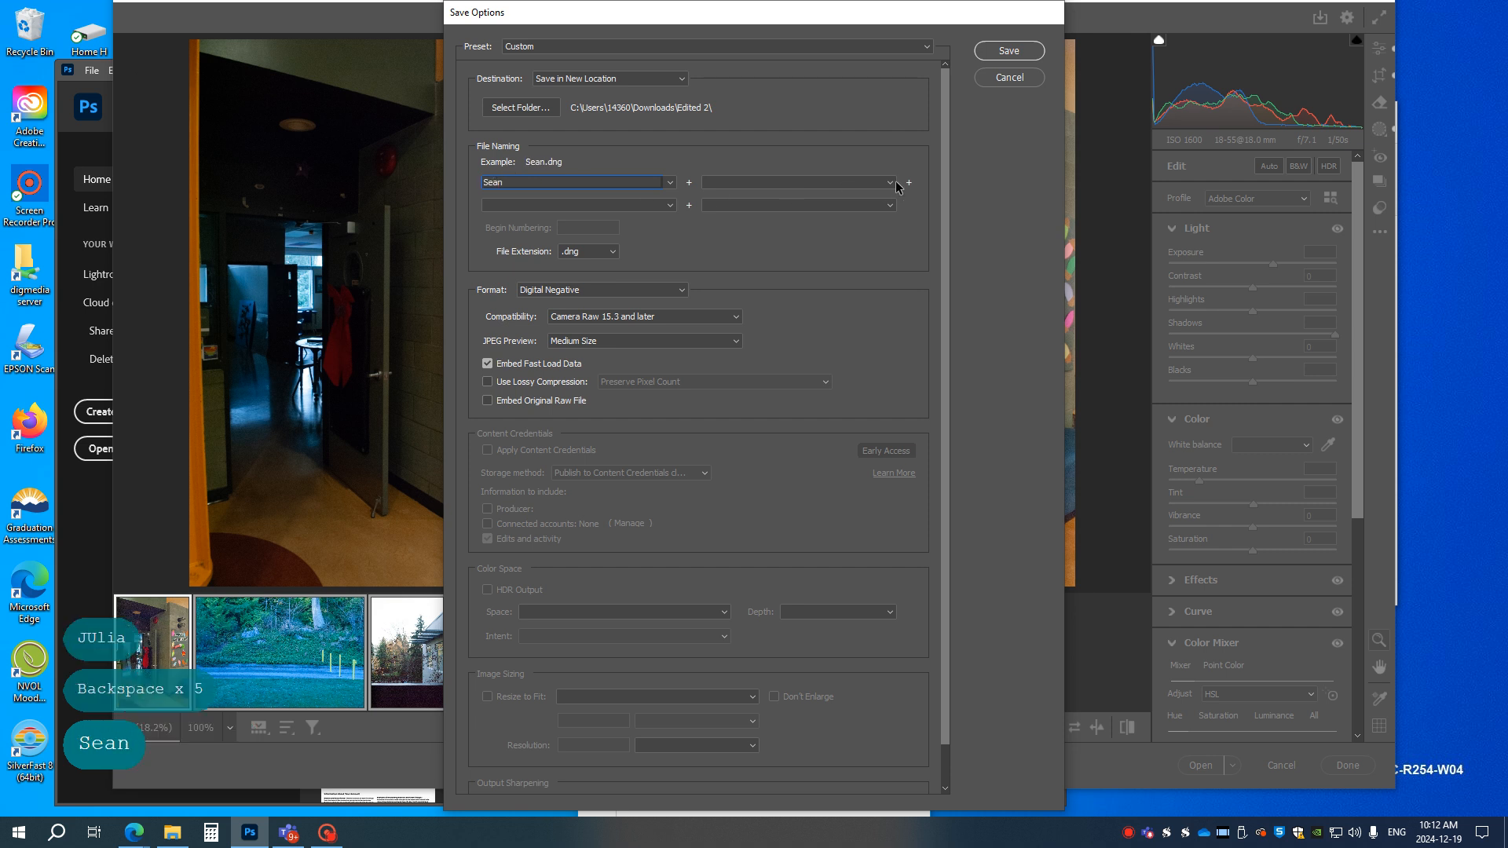
click(891, 182)
click(733, 195)
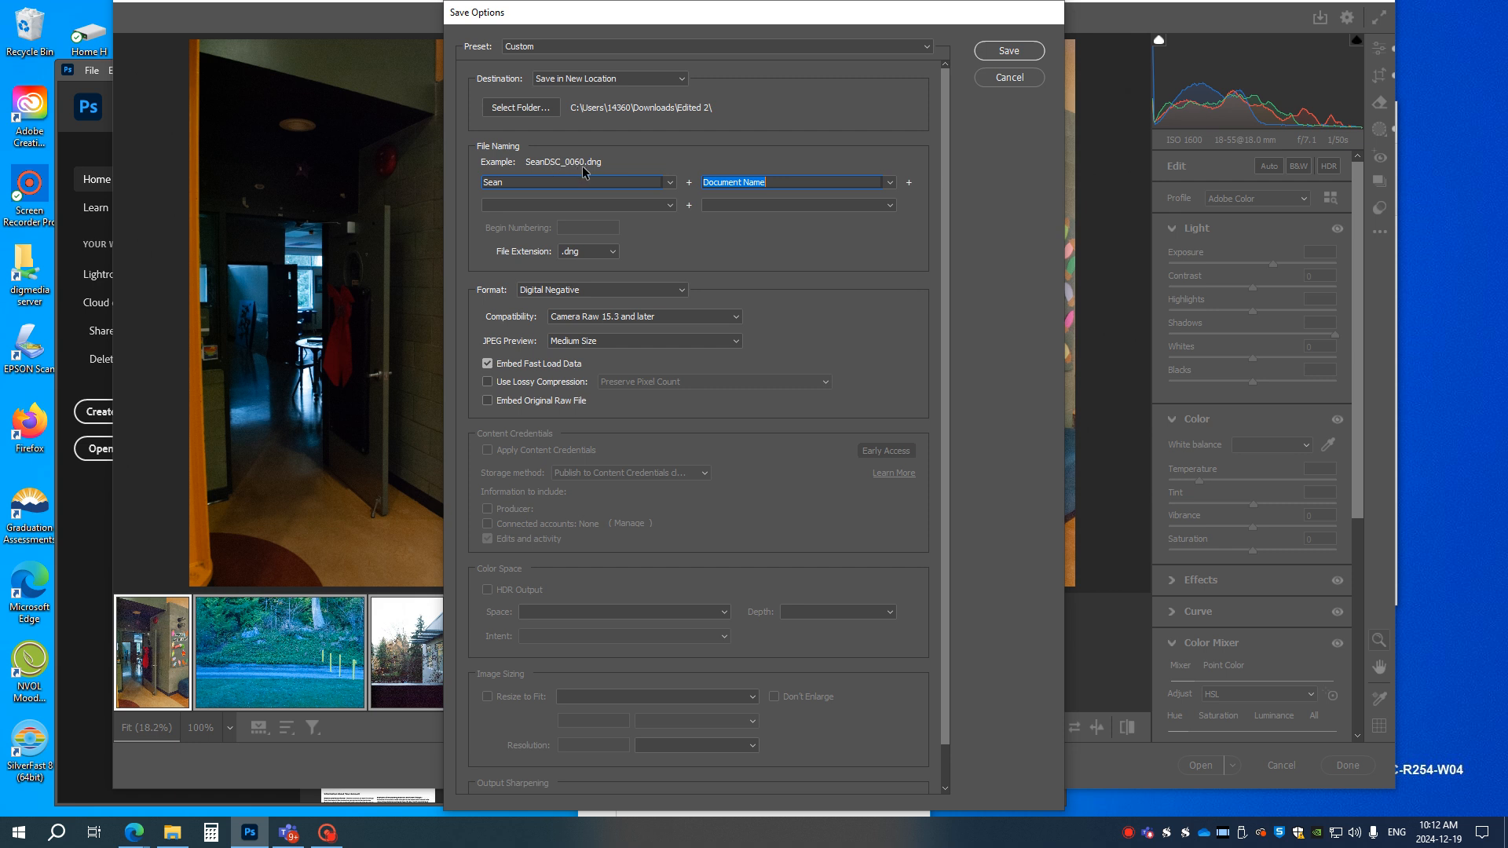
Step: Set the file extension to .jpg with Maximum (10-12) quality and save the three photos
click(612, 250)
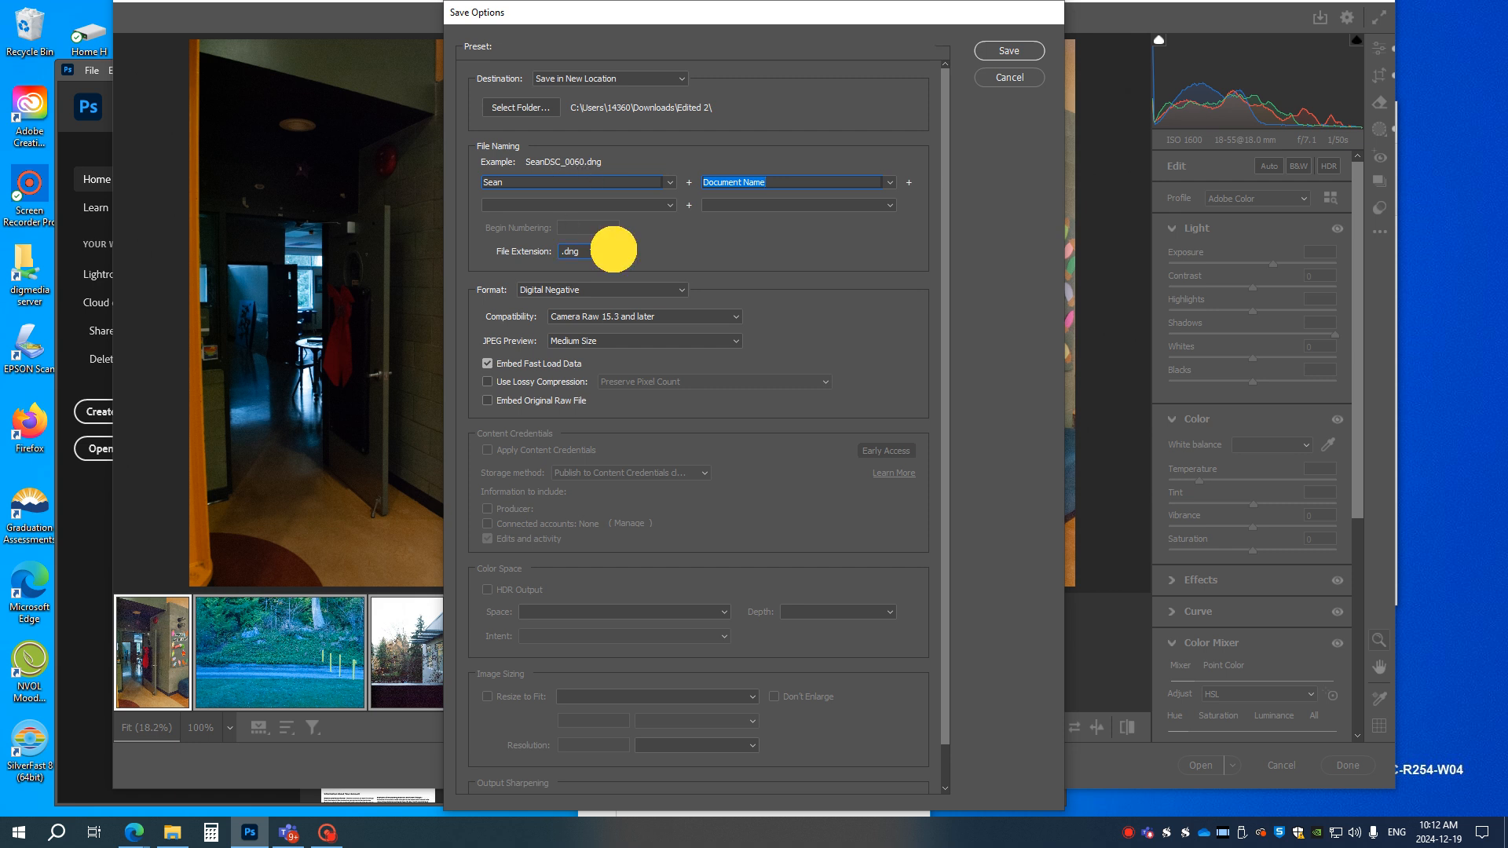
click(576, 295)
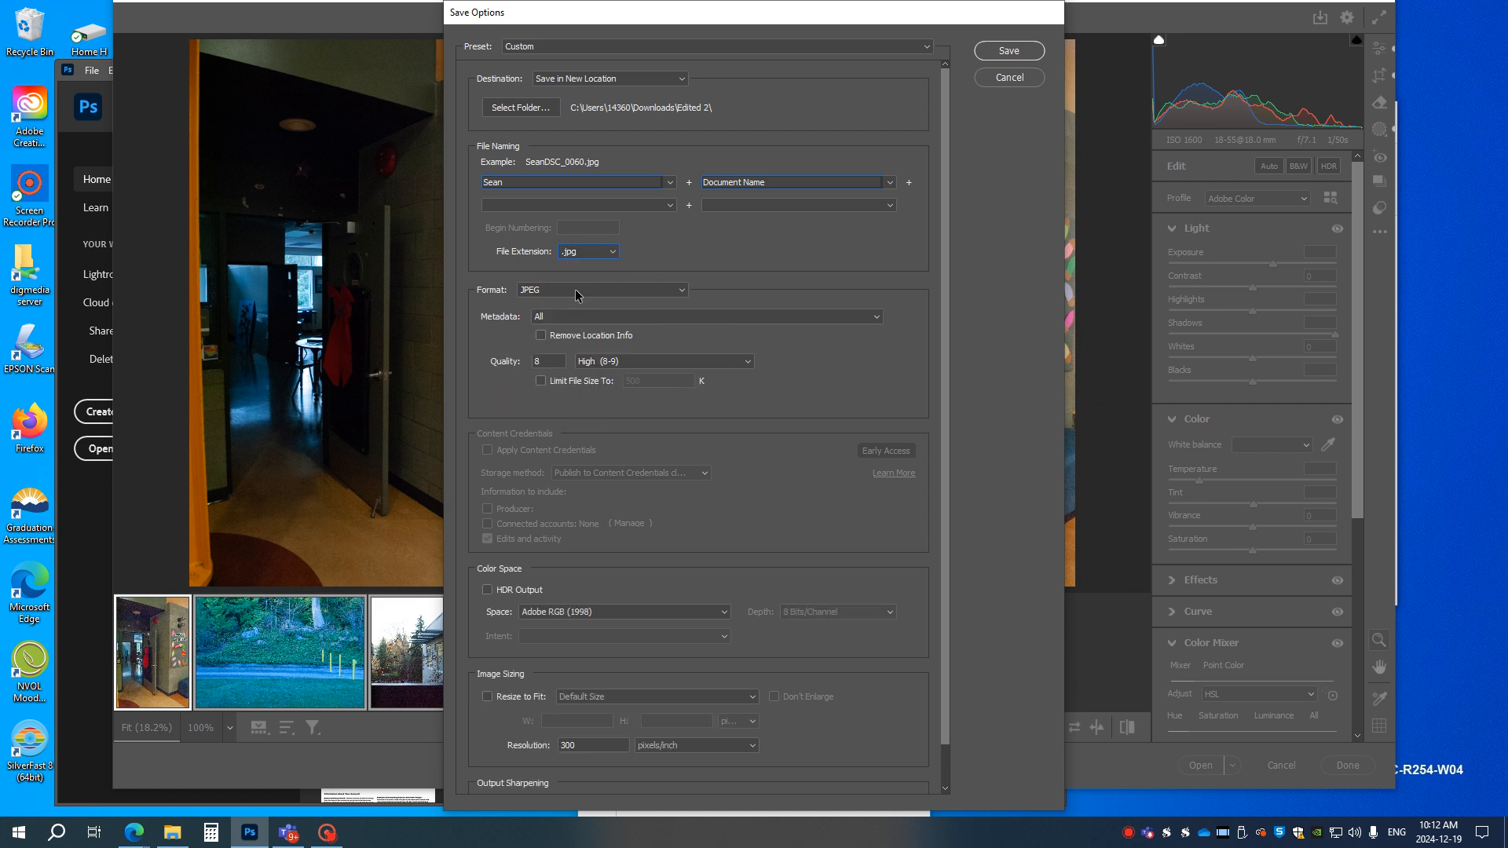
click(611, 363)
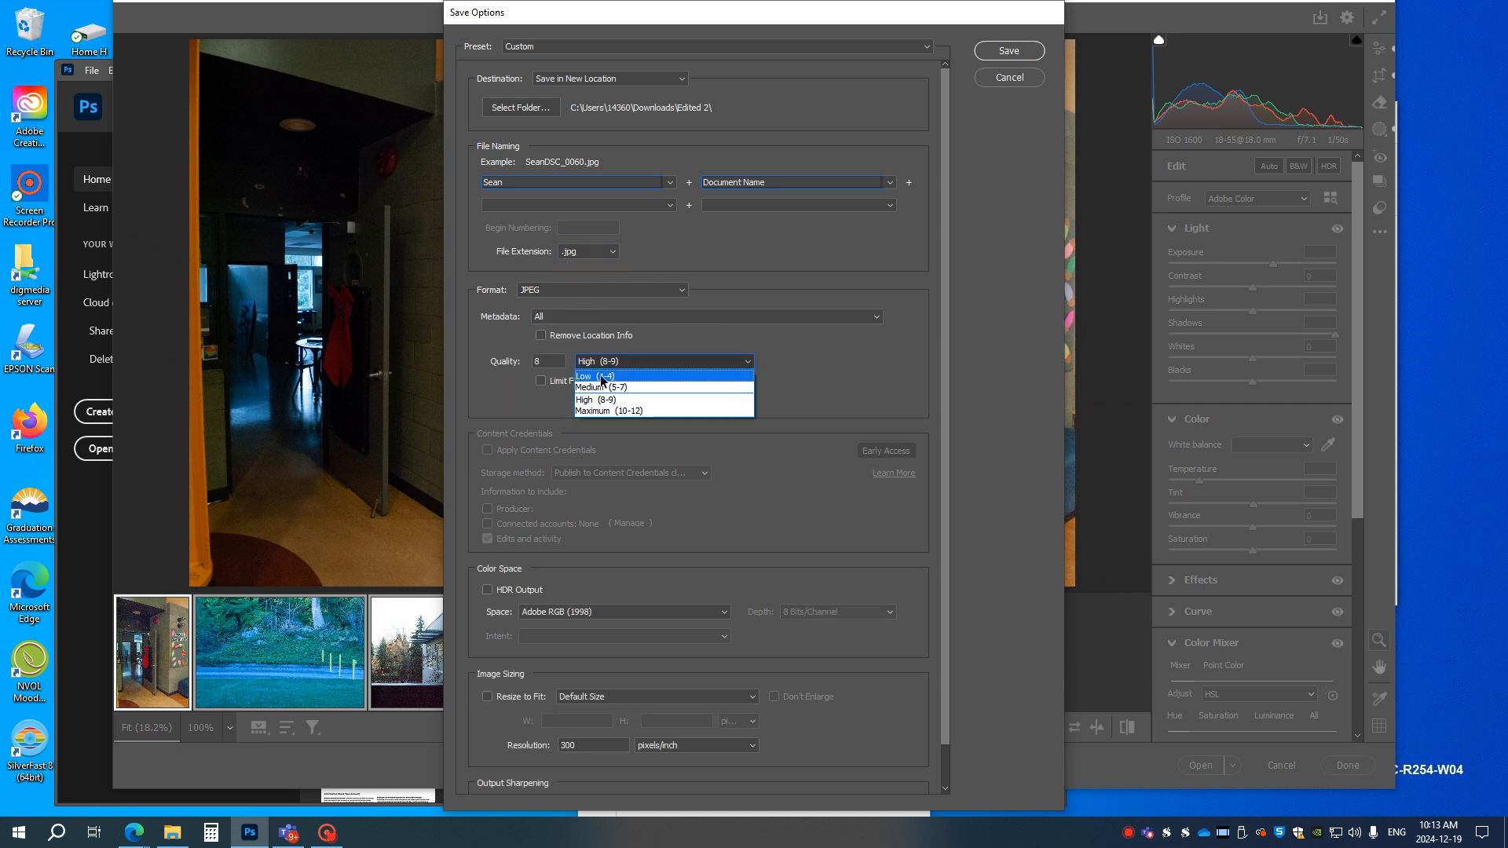
click(605, 410)
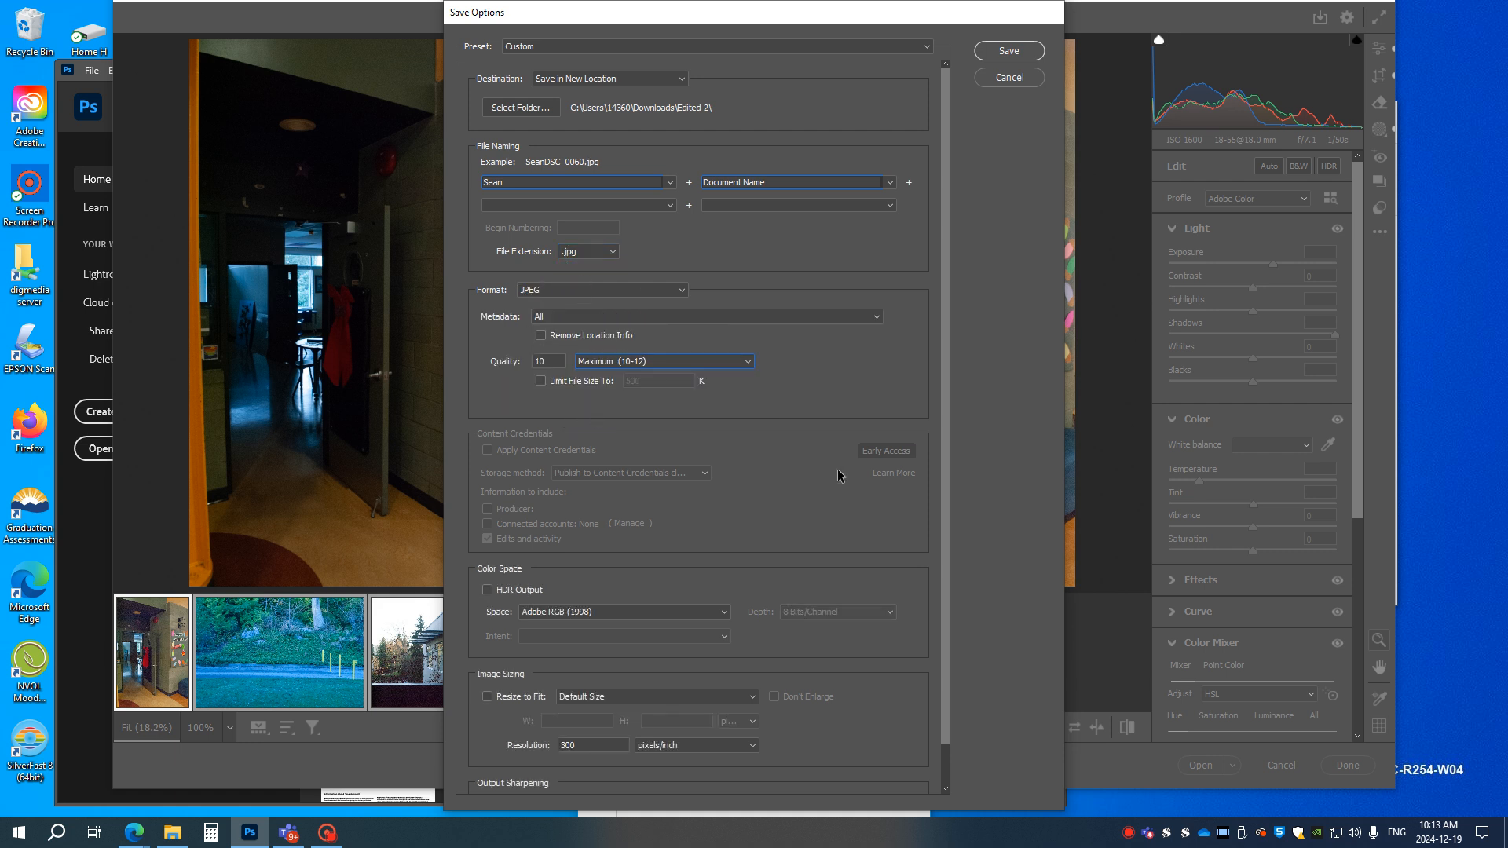
click(1013, 50)
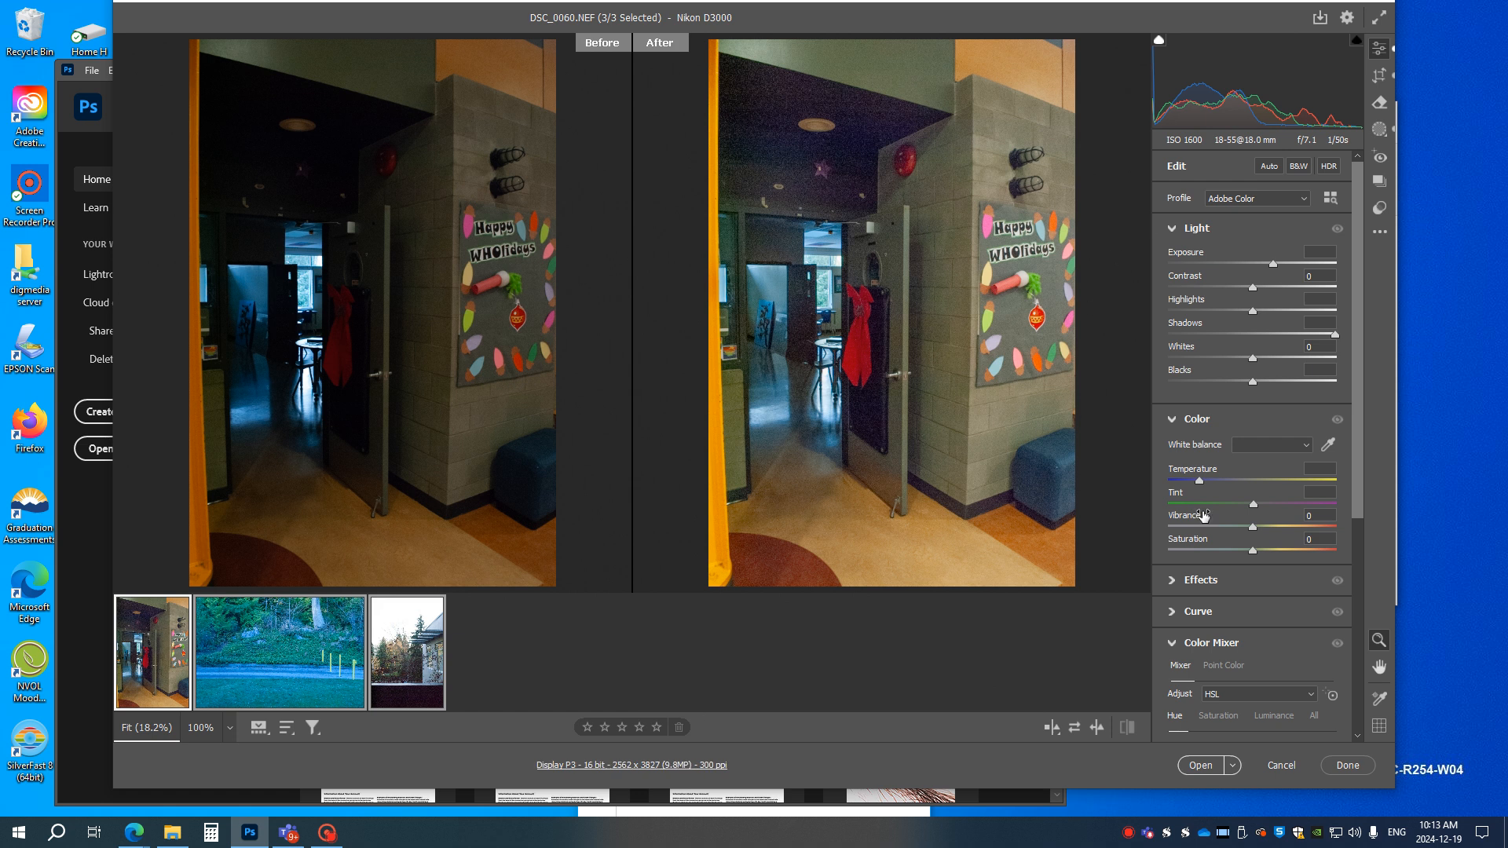
Step: Finish the Camera Raw session keeping the edits, and minimize Photoshop to reveal the Raw folder in File Explorer
click(1346, 766)
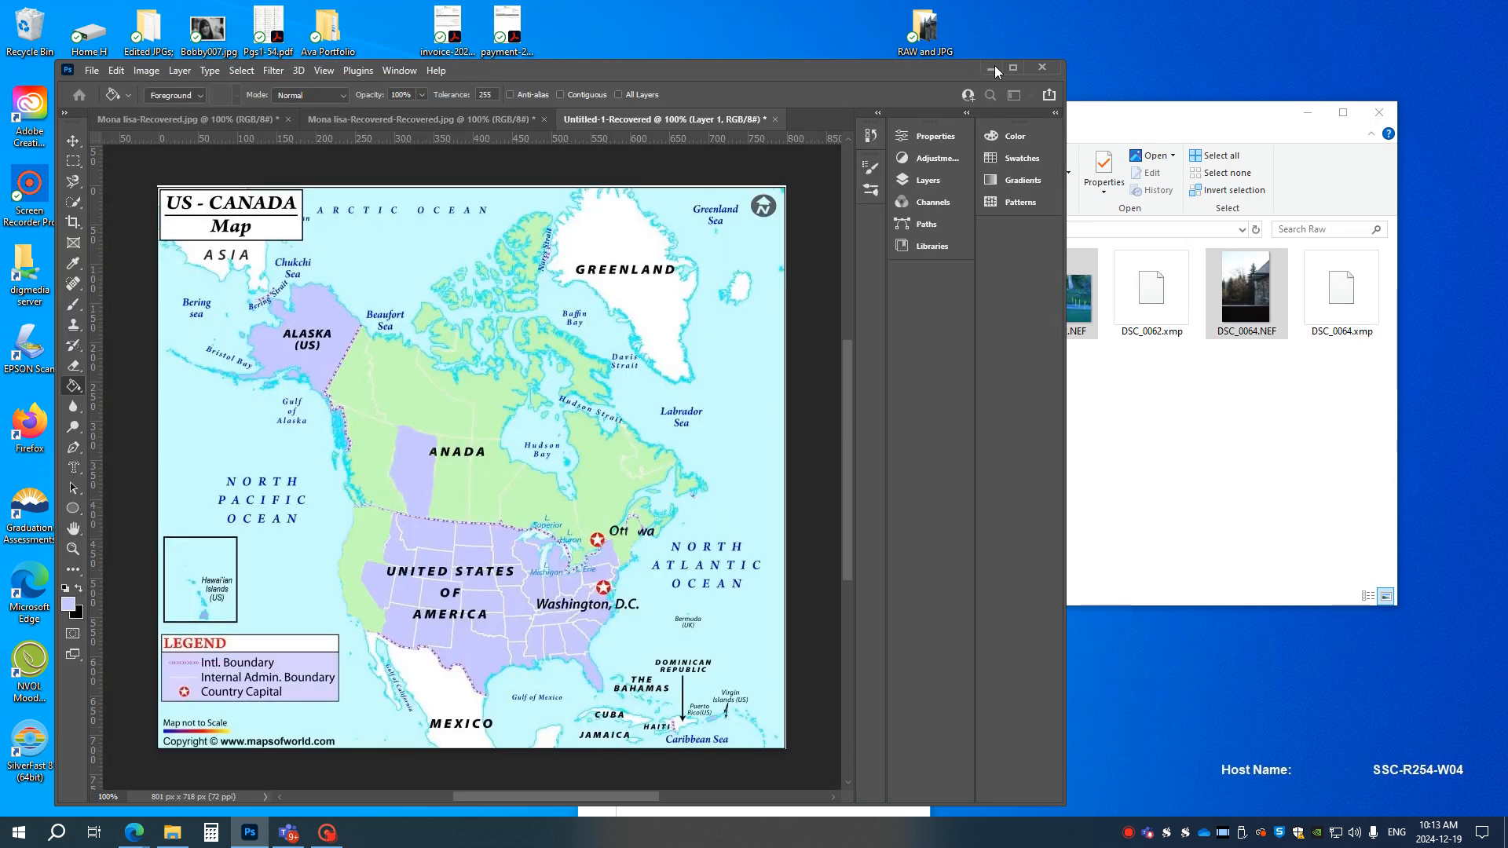
click(992, 68)
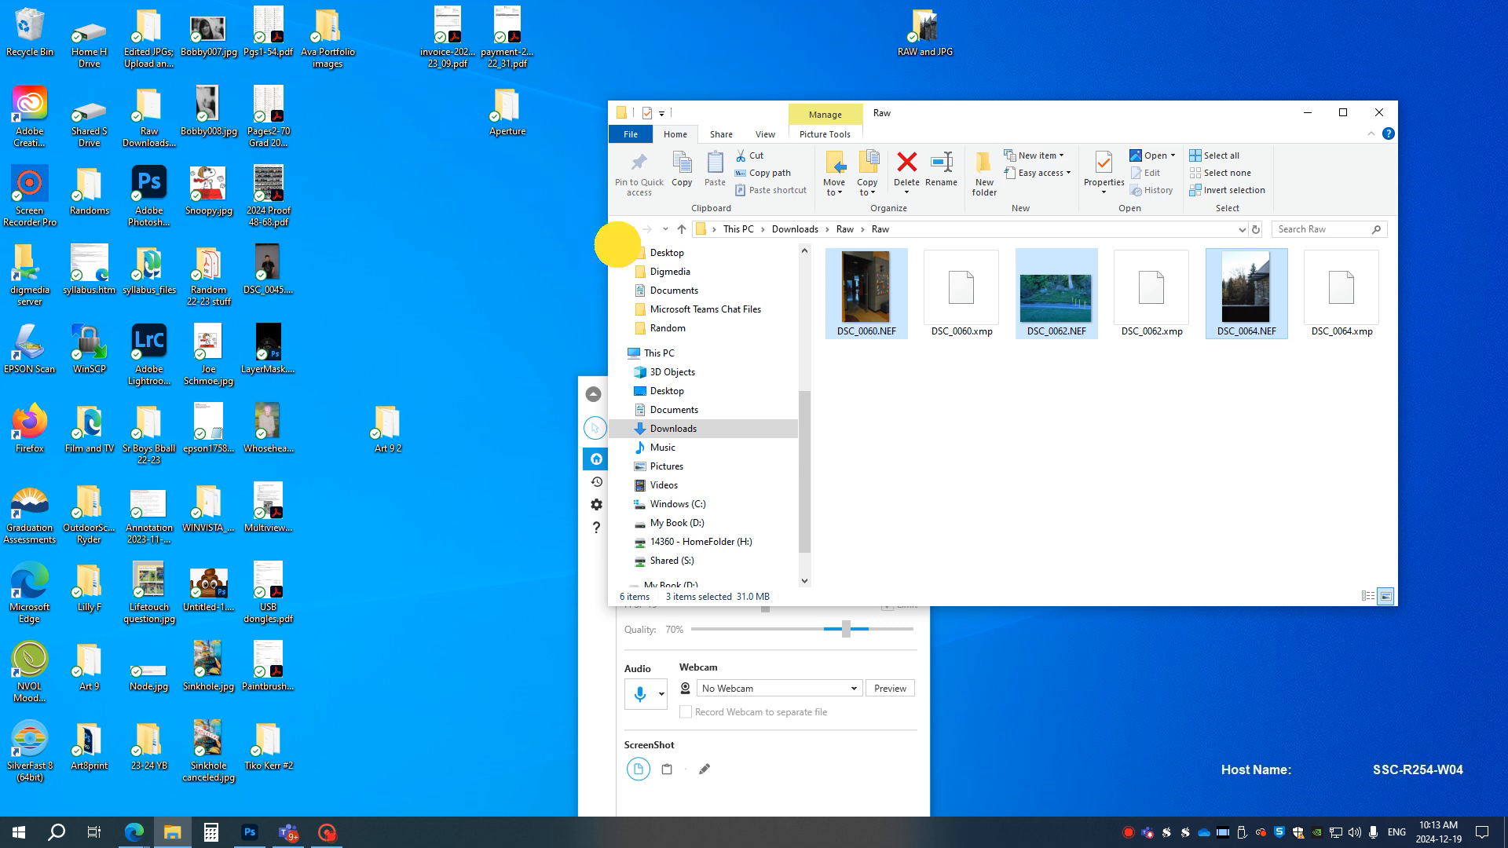
Step: Open a second File Explorer window, place it side by side with the Raw folder window, and show the Downloads folder in it
drag(1038, 127, 924, 126)
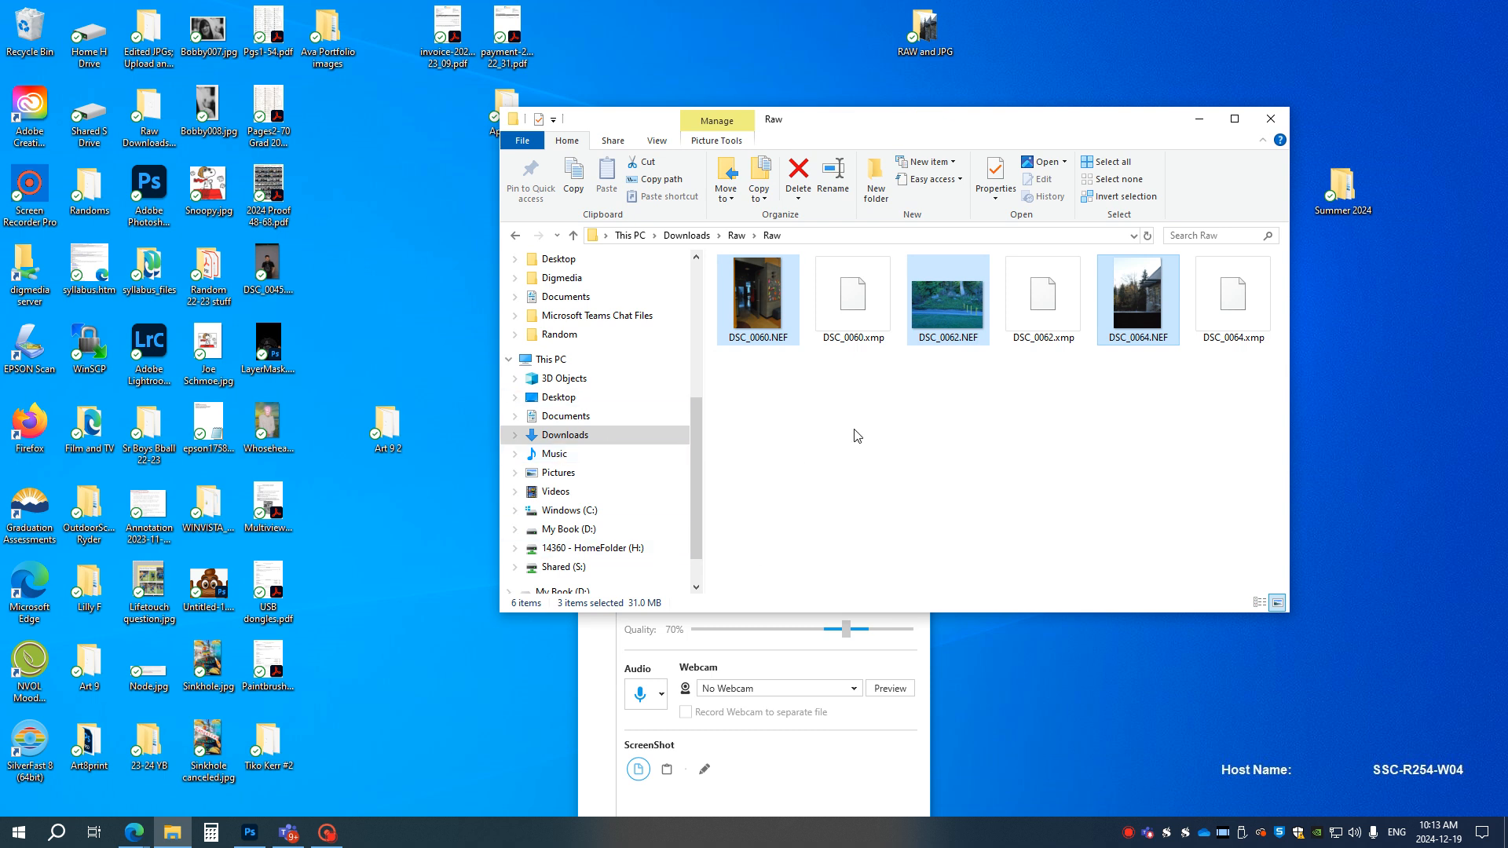
key(ctrl+n)
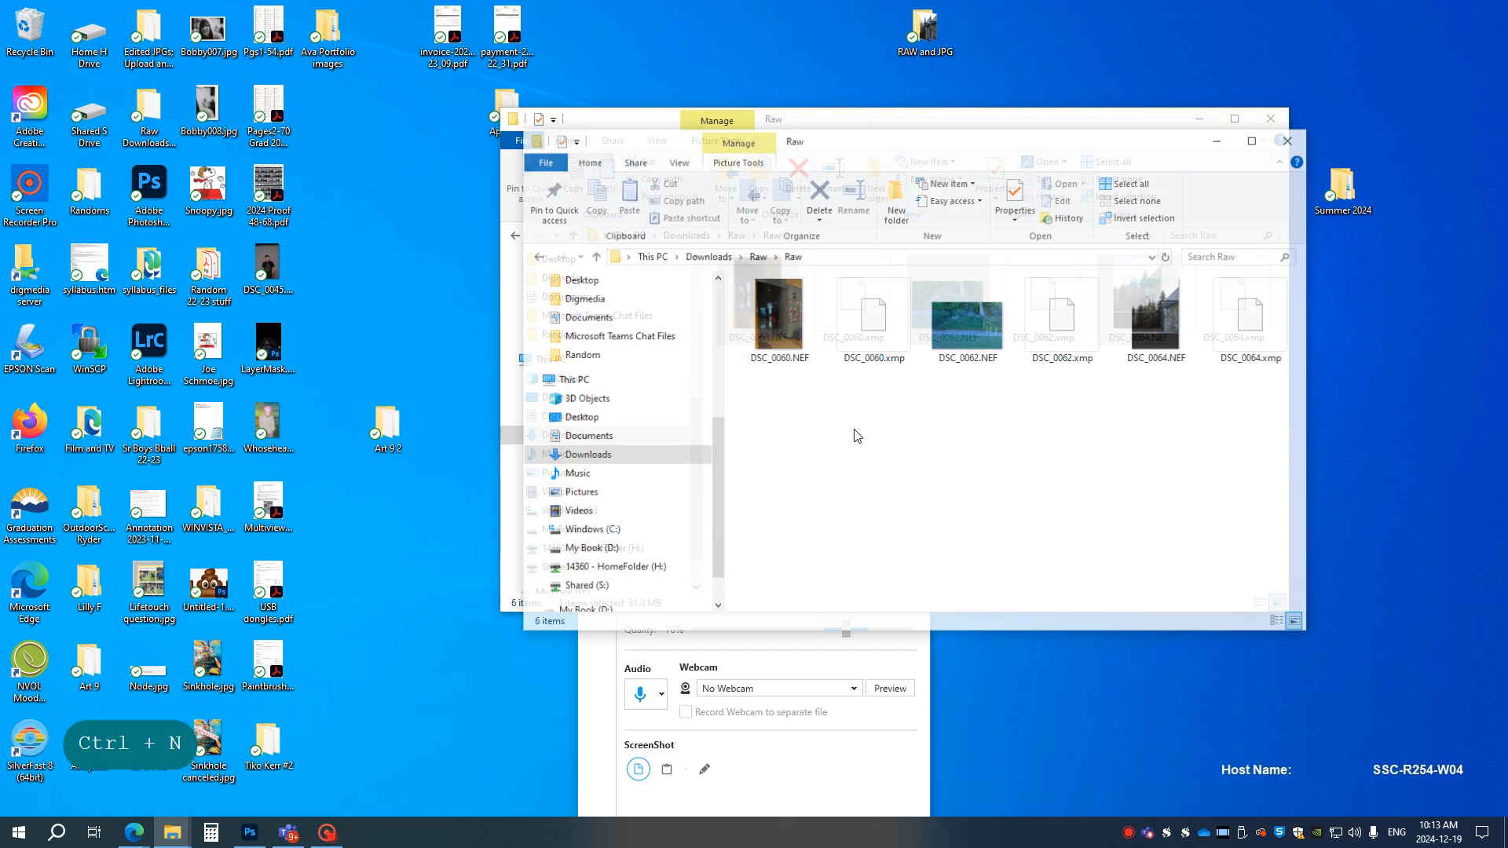
drag(1110, 156, 710, 155)
drag(954, 122, 1144, 149)
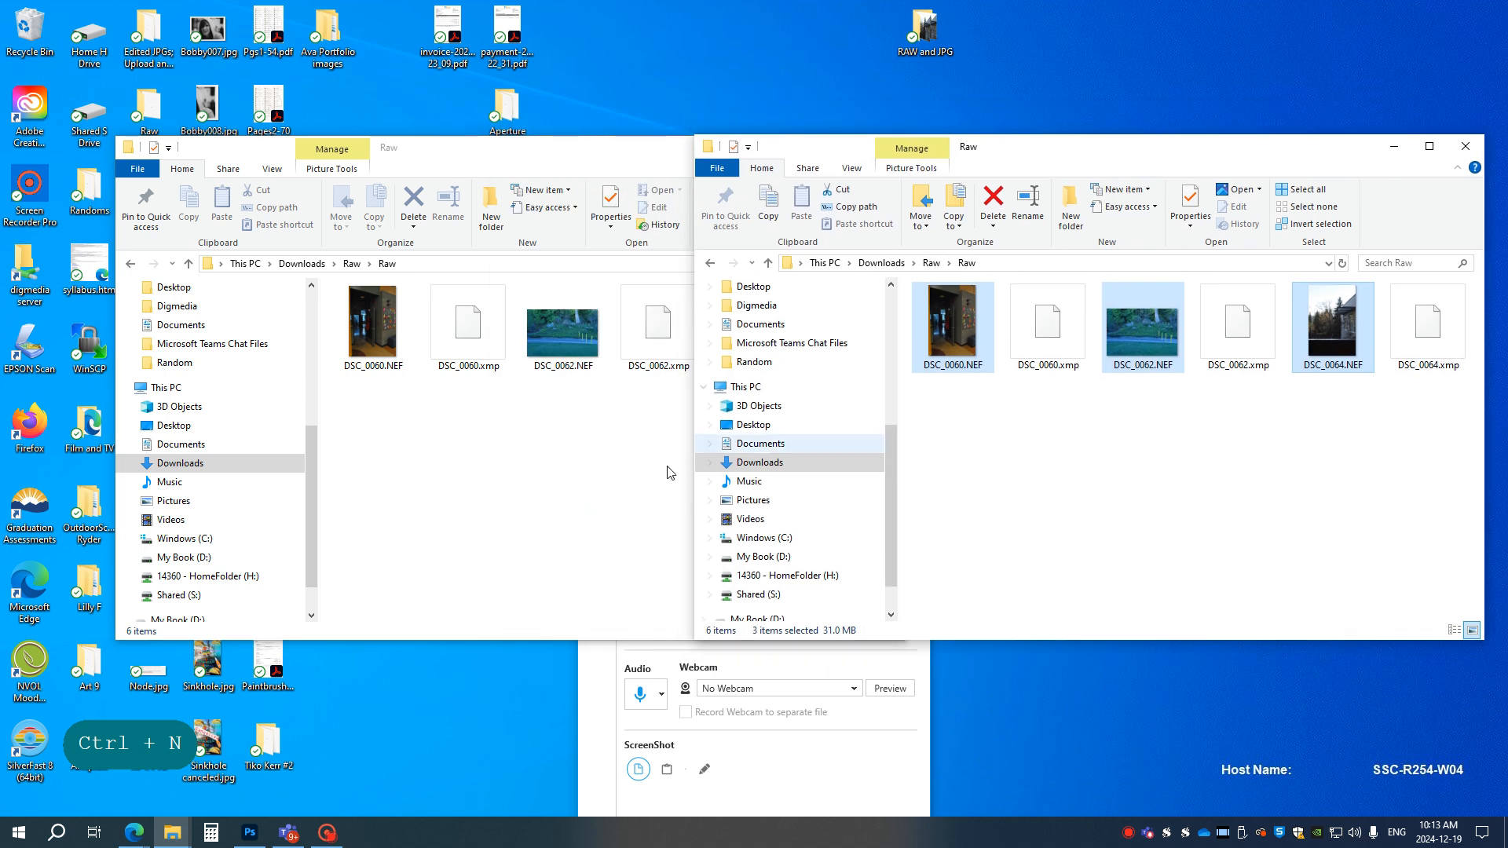
click(182, 464)
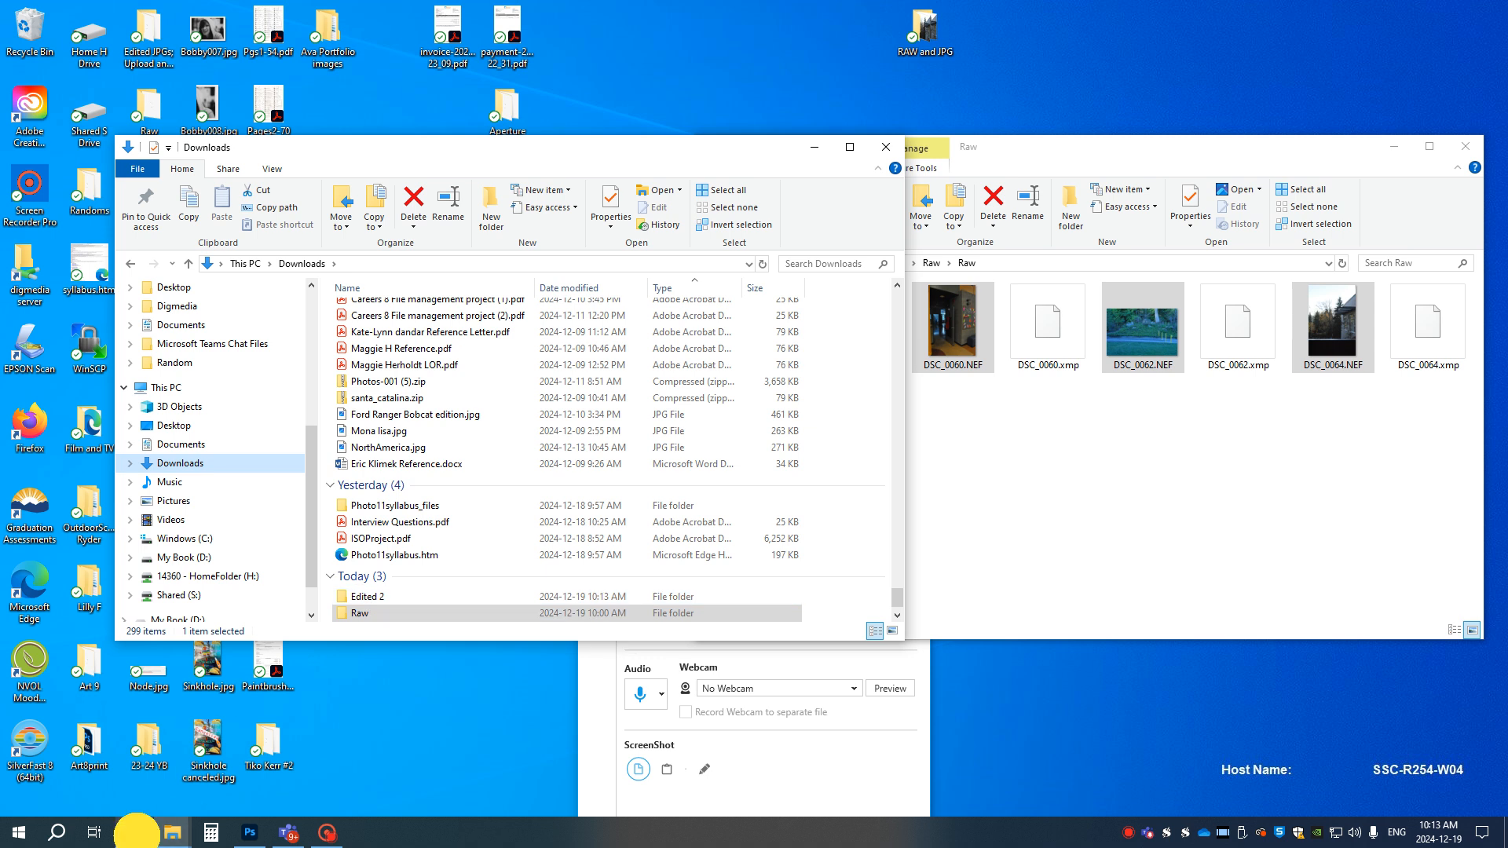
Step: Switch to OneDrive in Edge and open the options for creating or uploading files and folders
click(135, 834)
click(179, 766)
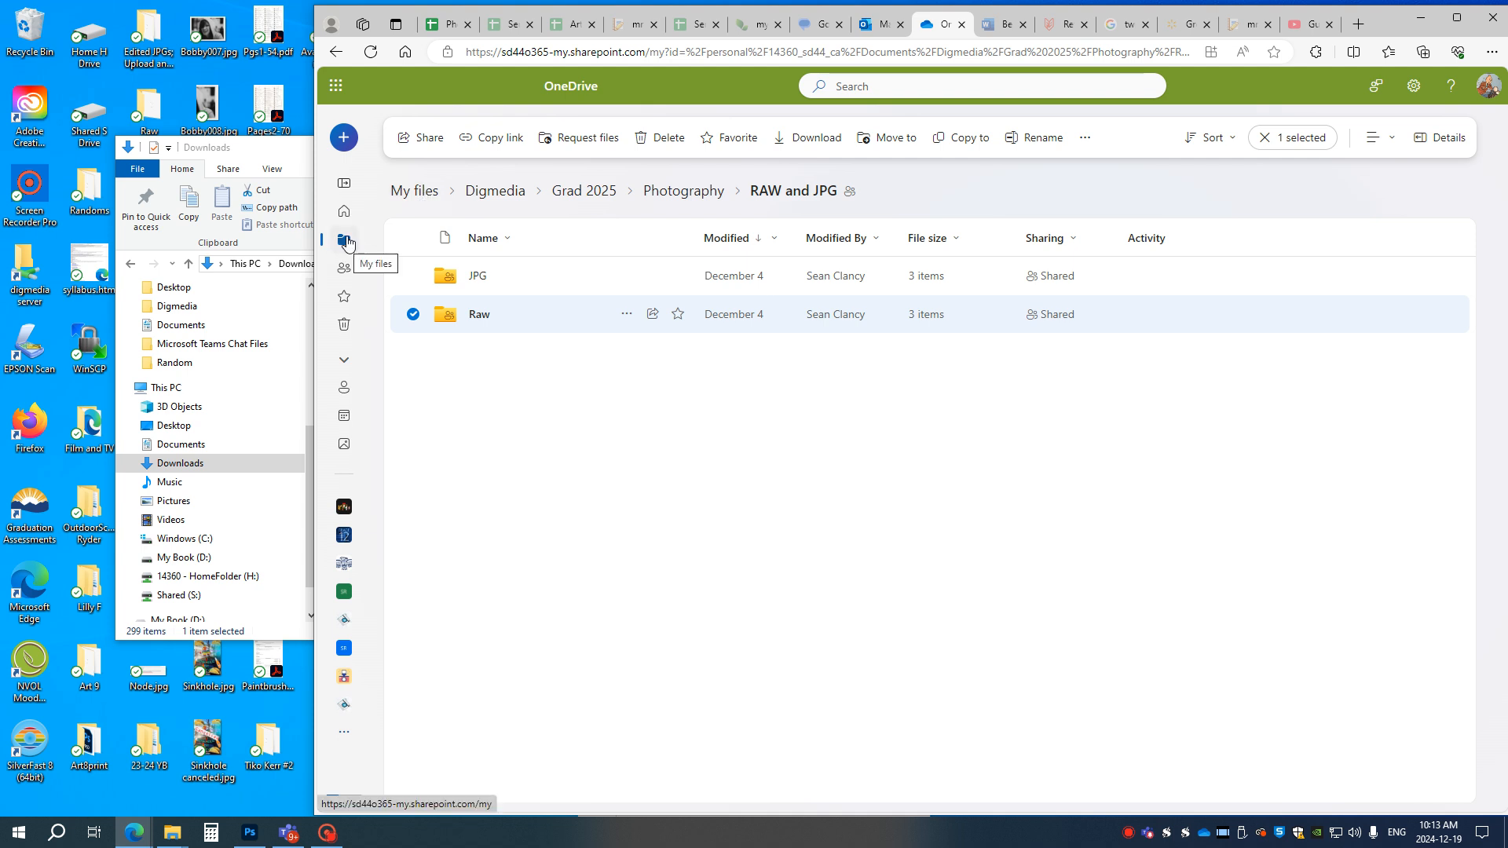
click(343, 139)
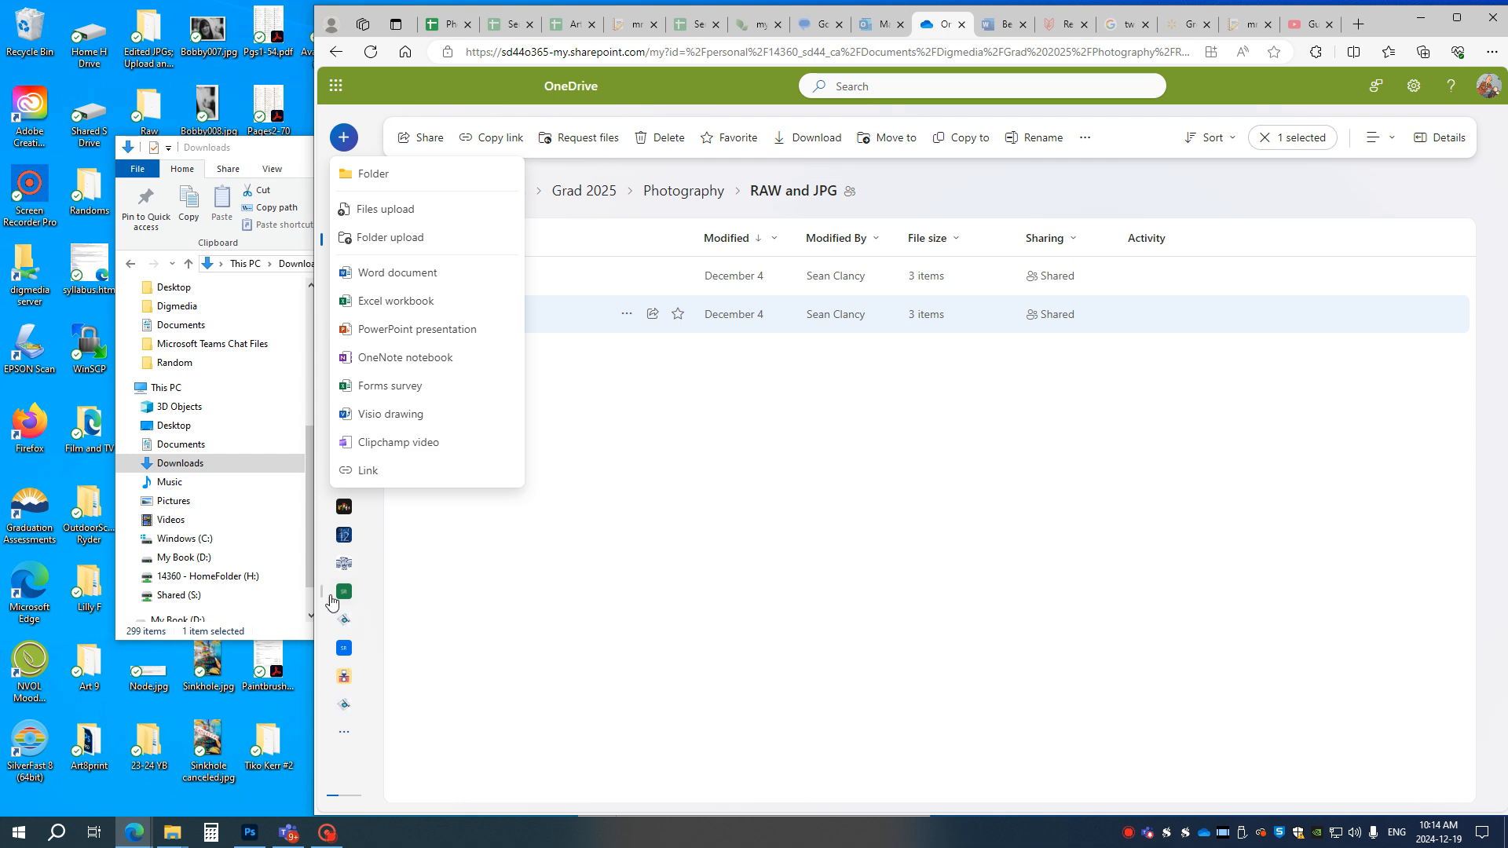
Step: Bring the Downloads and Raw File Explorer windows in front of the browser
click(248, 151)
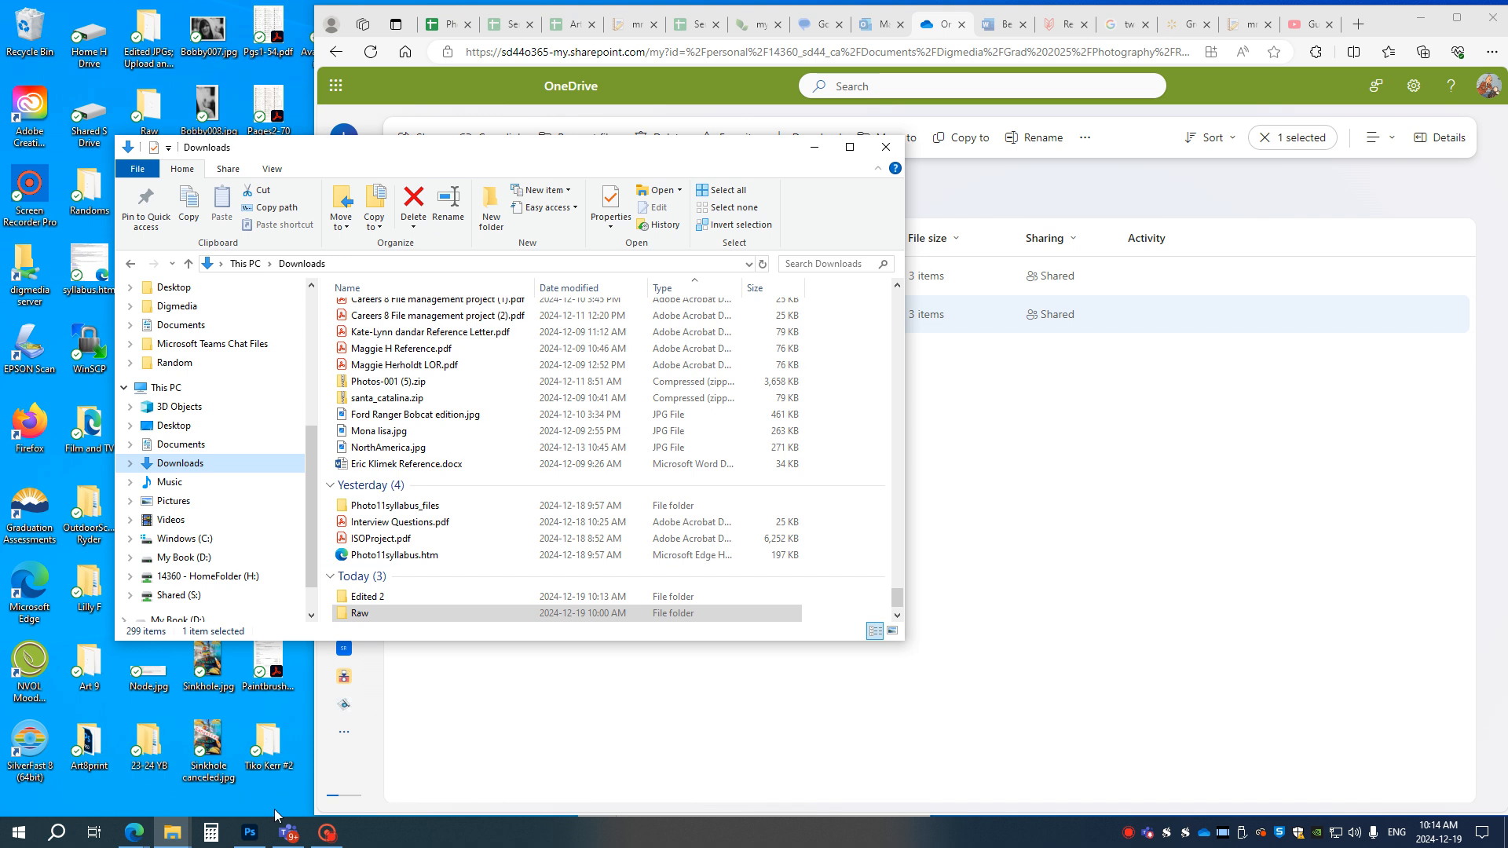
mouse_move(173, 840)
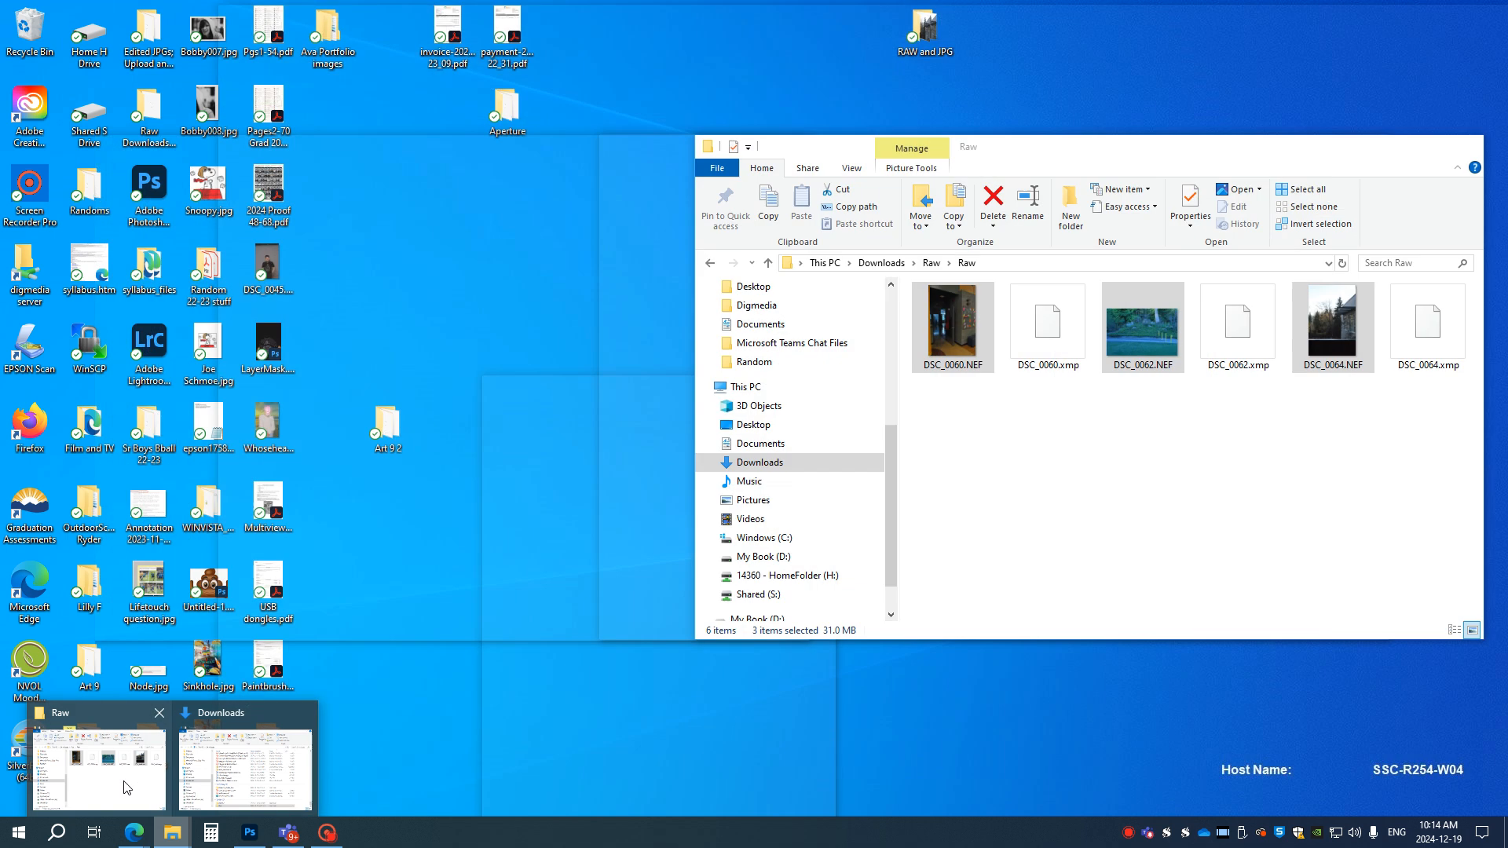
click(118, 778)
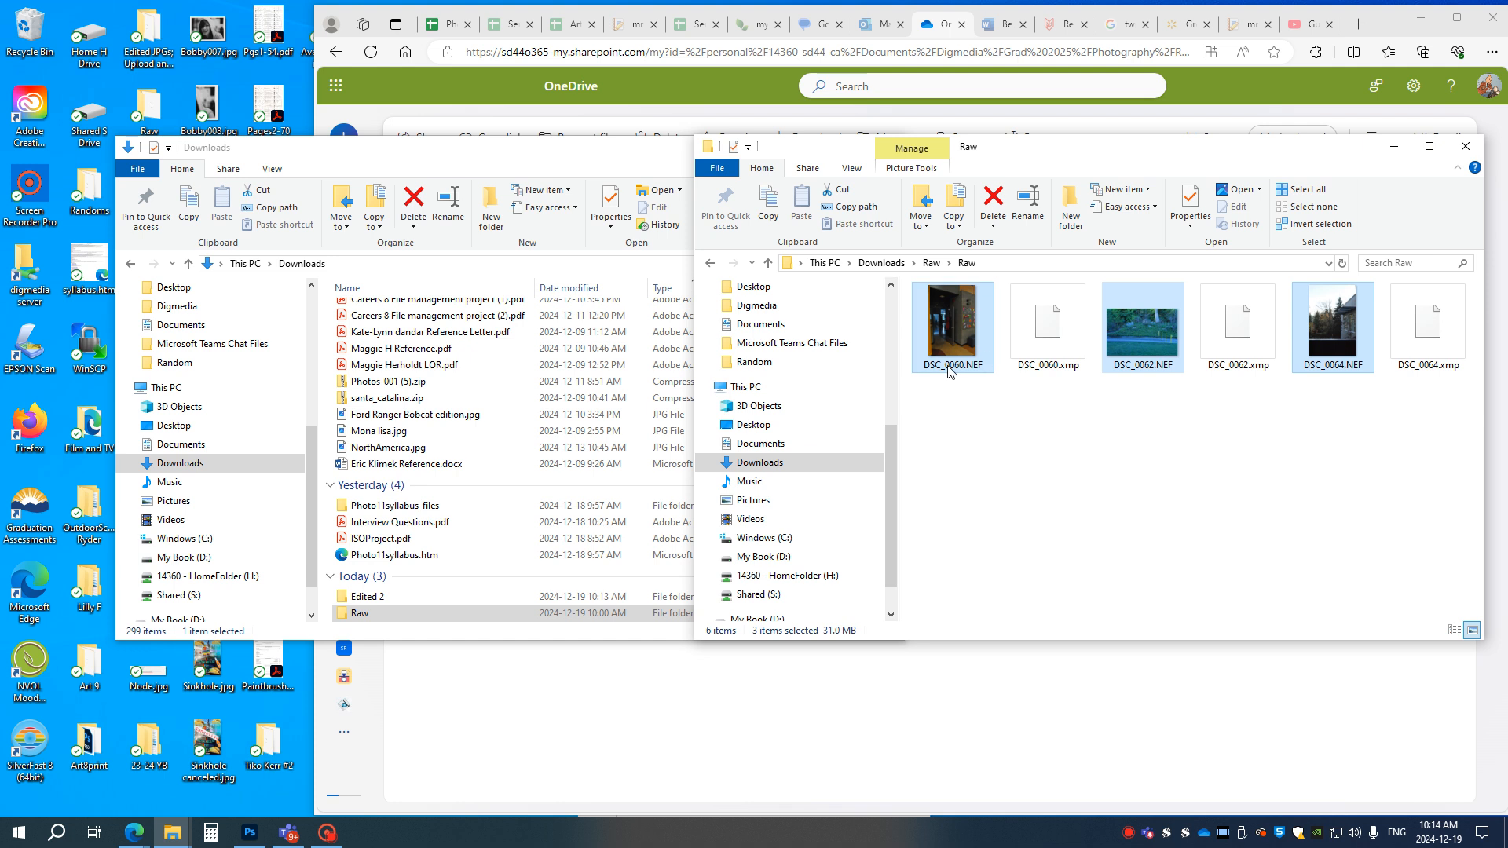
mouse_move(950, 372)
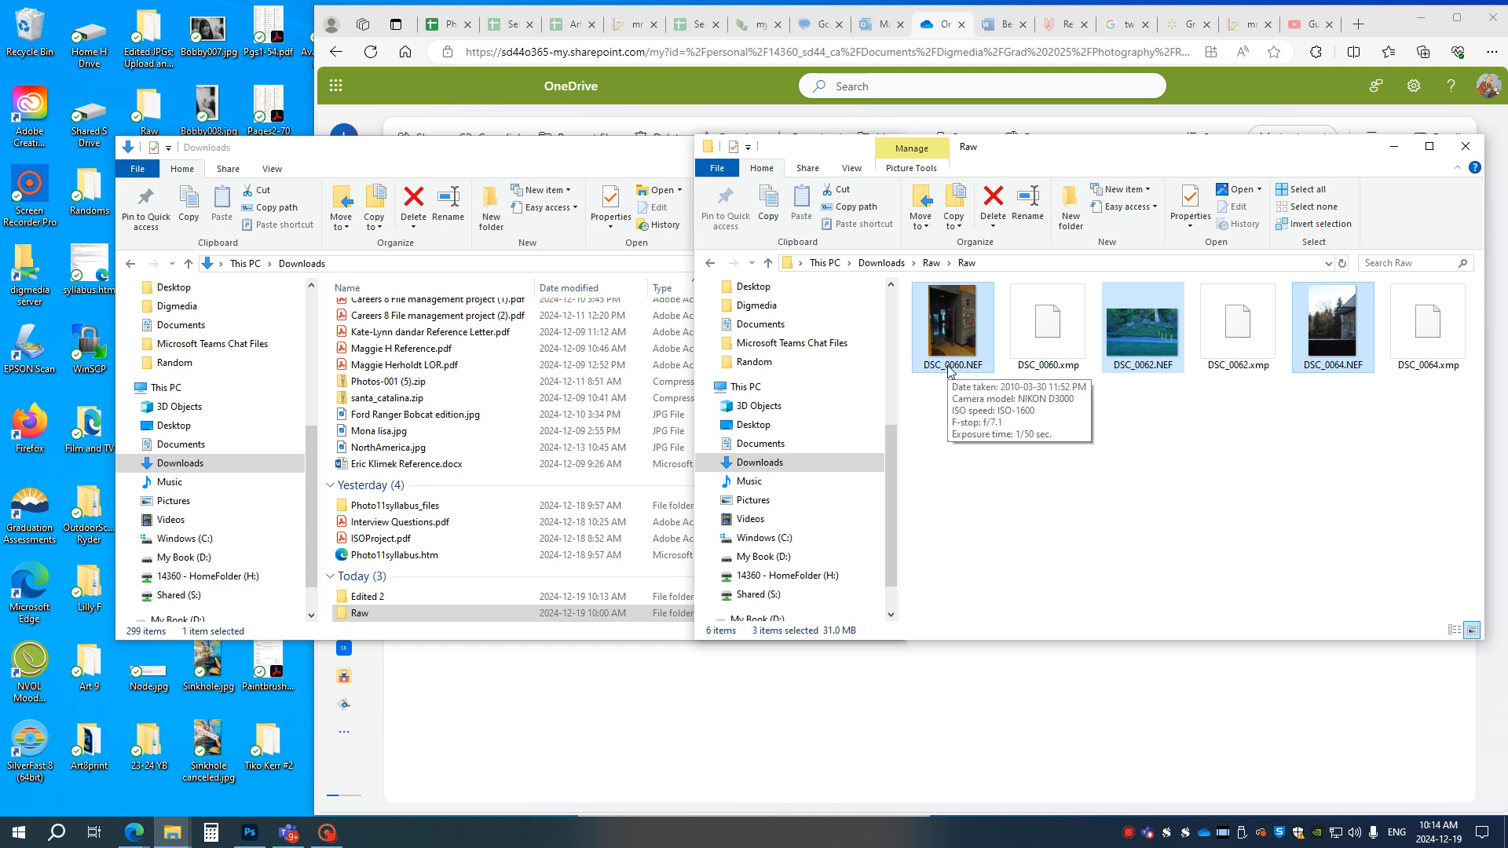
Step: Clear the NEF selection and select DSC_0060.xmp, DSC_0062.xmp and DSC_0064.xmp in the Raw folder
click(1054, 539)
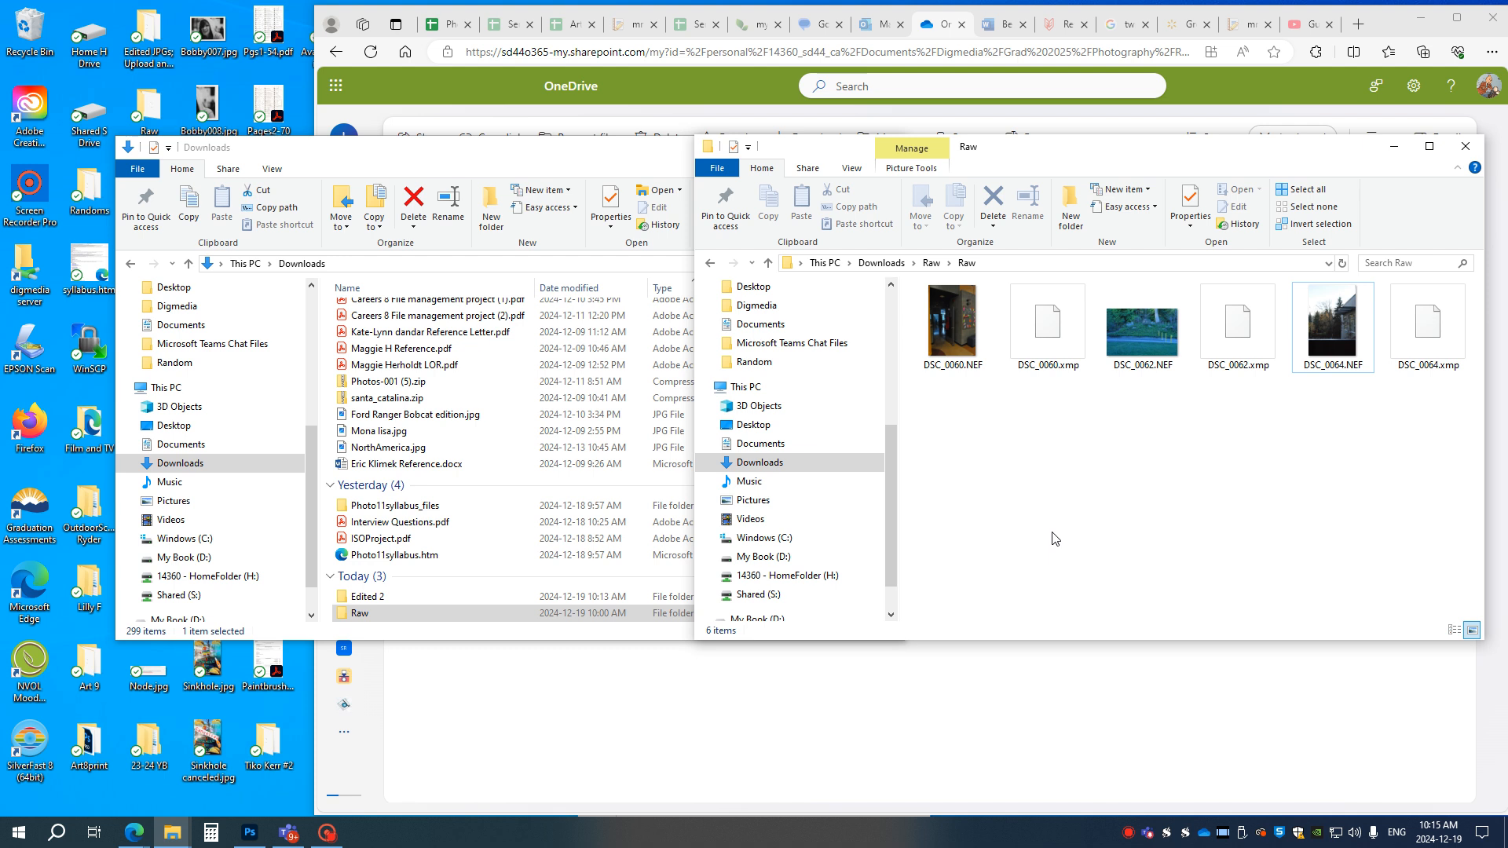
click(1055, 349)
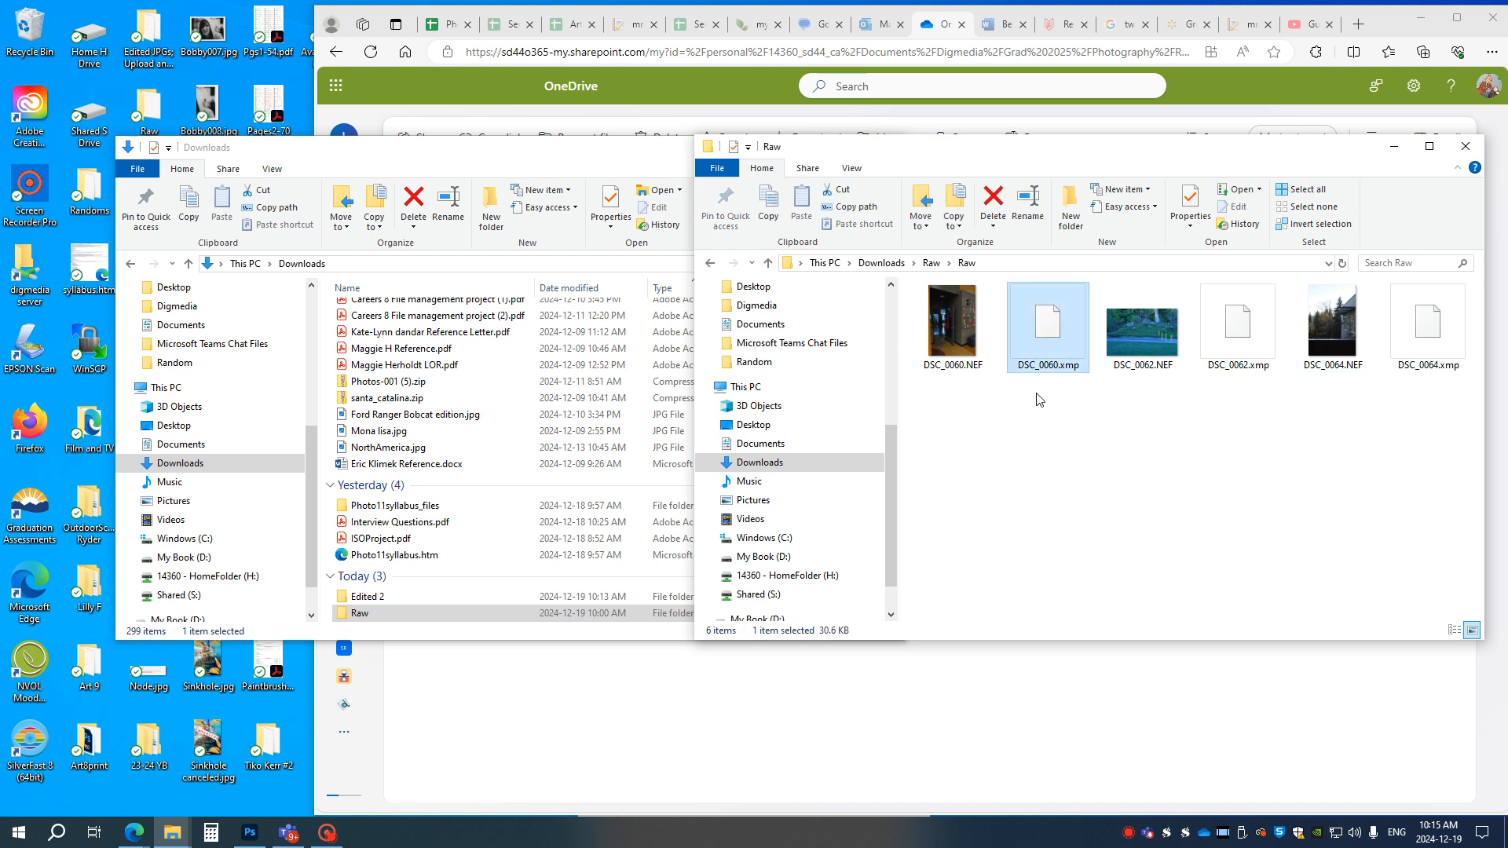
ctrl+click(1227, 357)
ctrl+click(1407, 353)
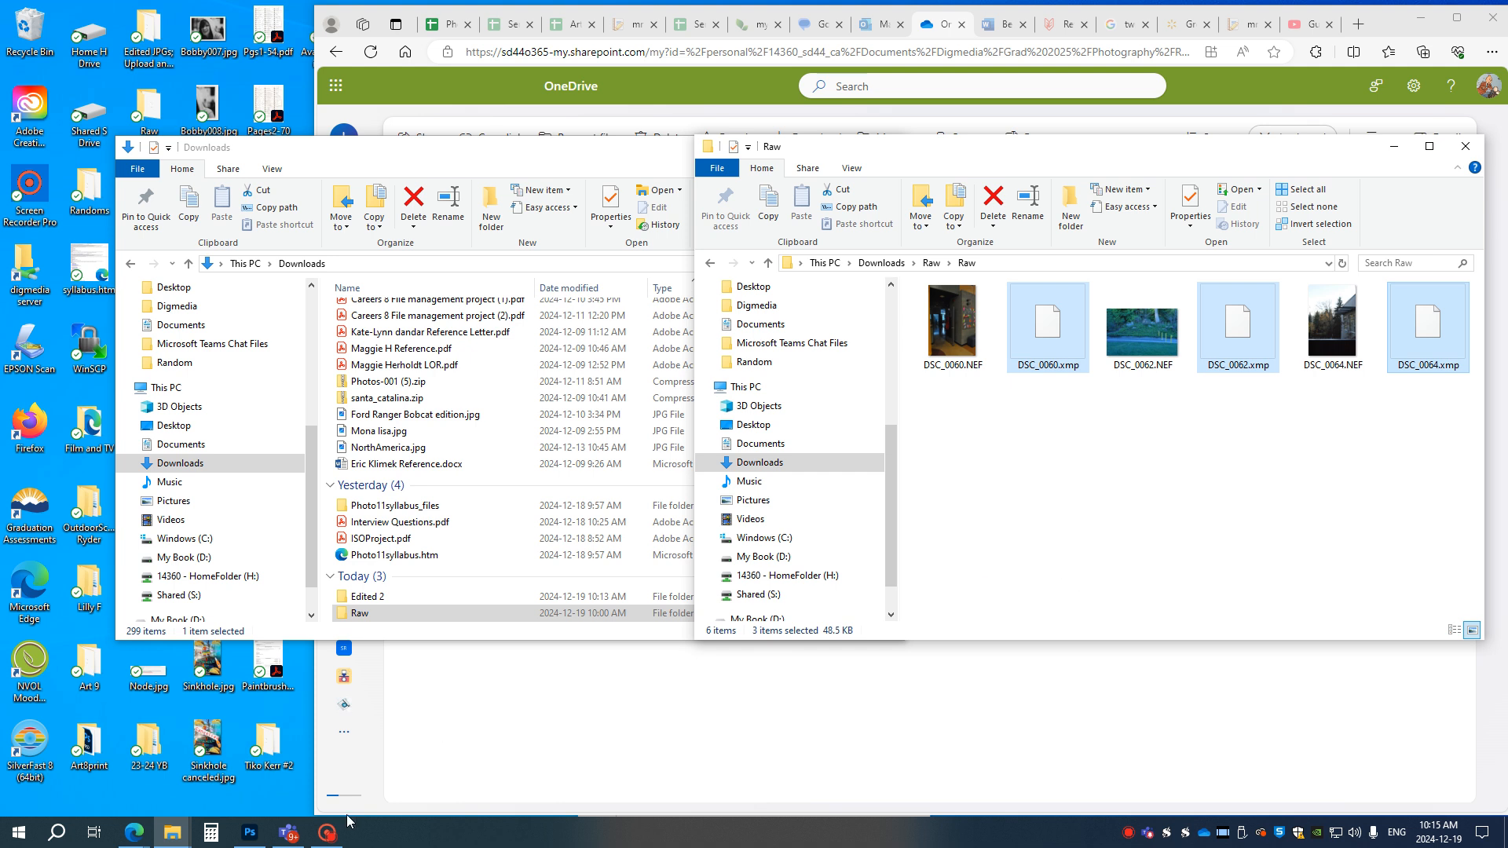
click(327, 832)
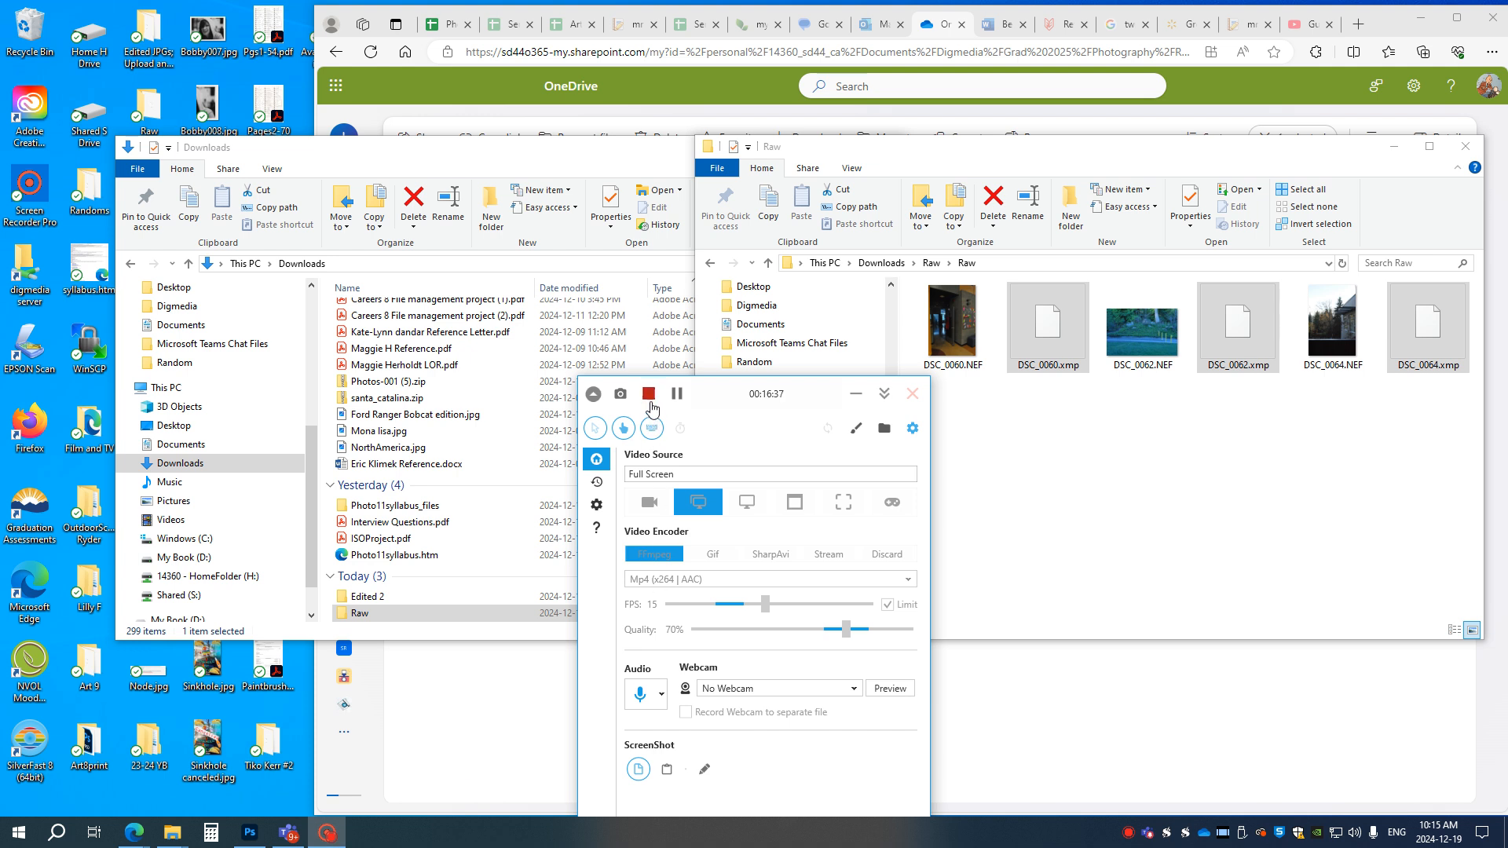